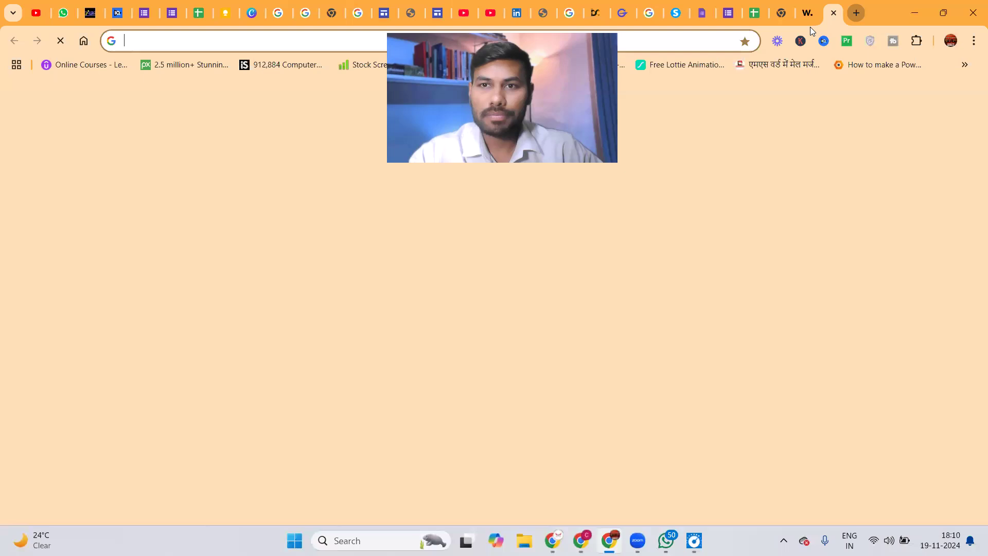
Minimize the new-tab Chrome window and maximize the ChatGPT conversation window.
{"action": "left_click", "coordinate": [907, 43]}
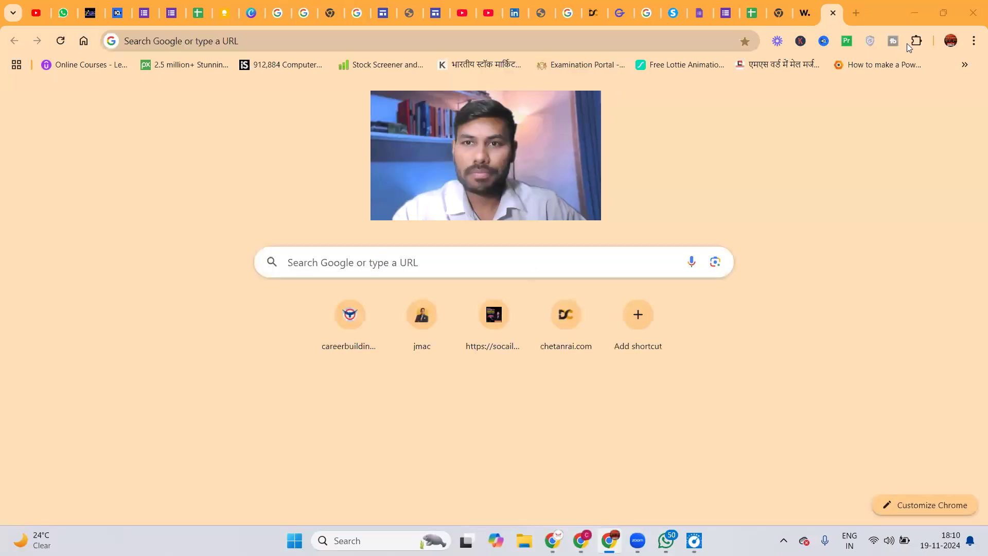
{"action": "left_click", "coordinate": [912, 12]}
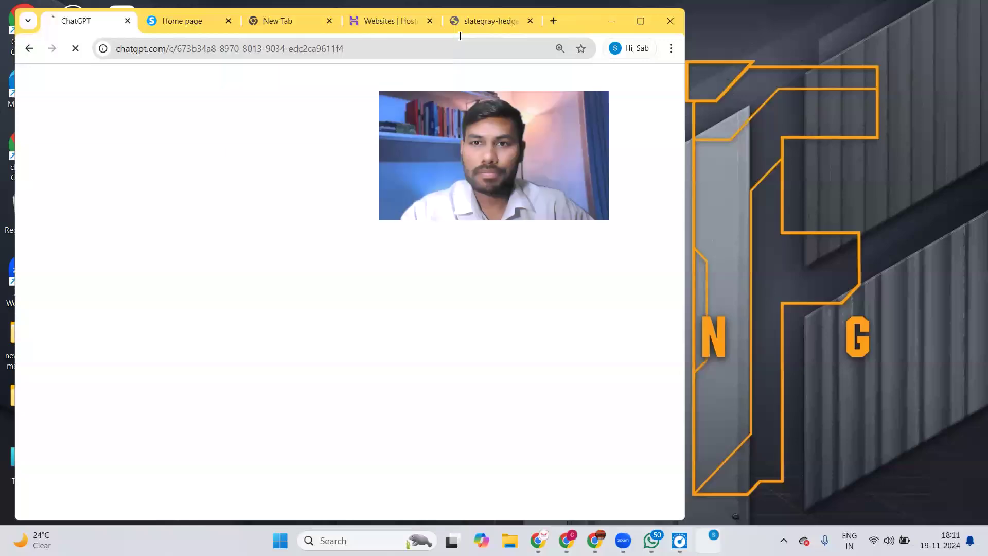
{"action": "double_click", "coordinate": [460, 34]}
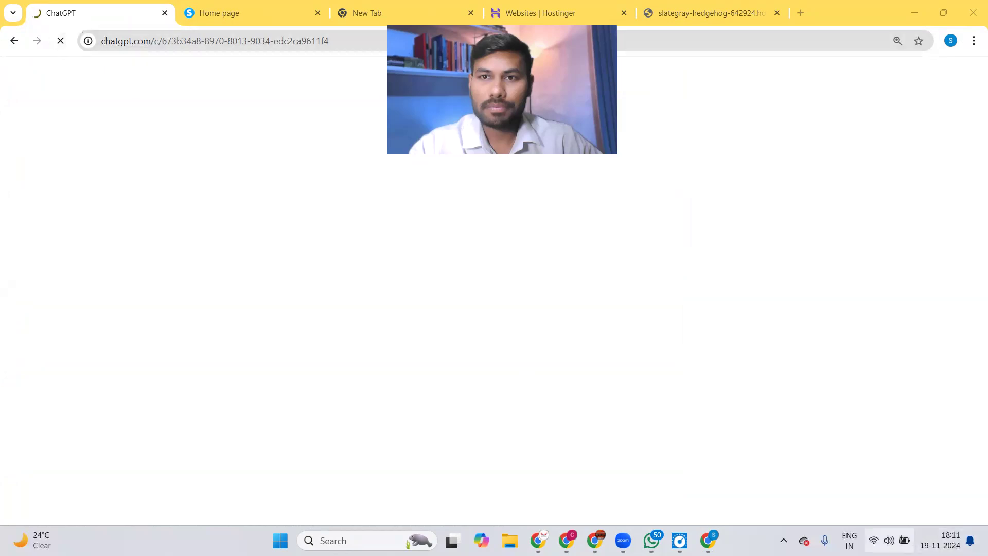
{"action": "left_click", "coordinate": [884, 540]}
Connect to the AirFiber Wi-Fi network and return to the ChatGPT page in Chrome.
{"action": "left_click", "coordinate": [805, 227]}
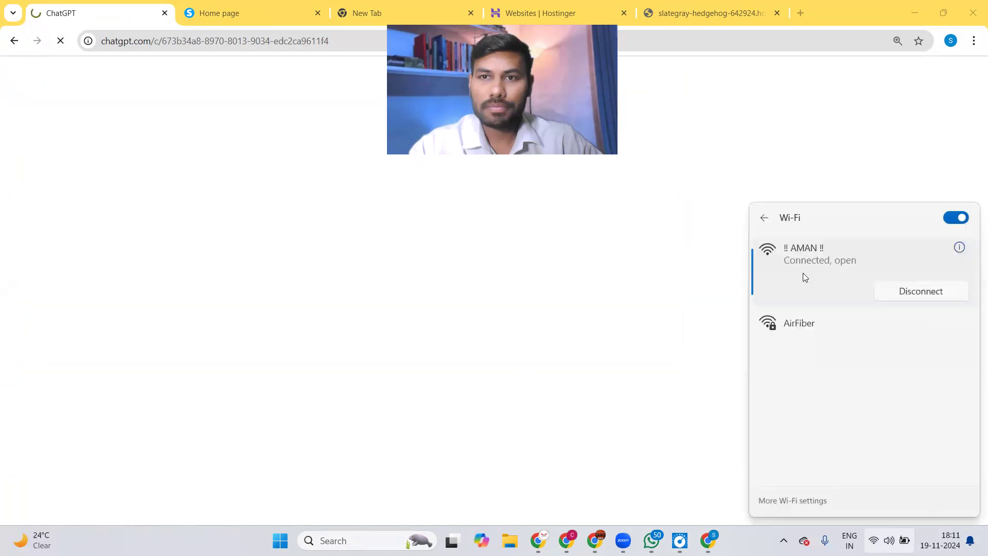
{"action": "left_click", "coordinate": [788, 329]}
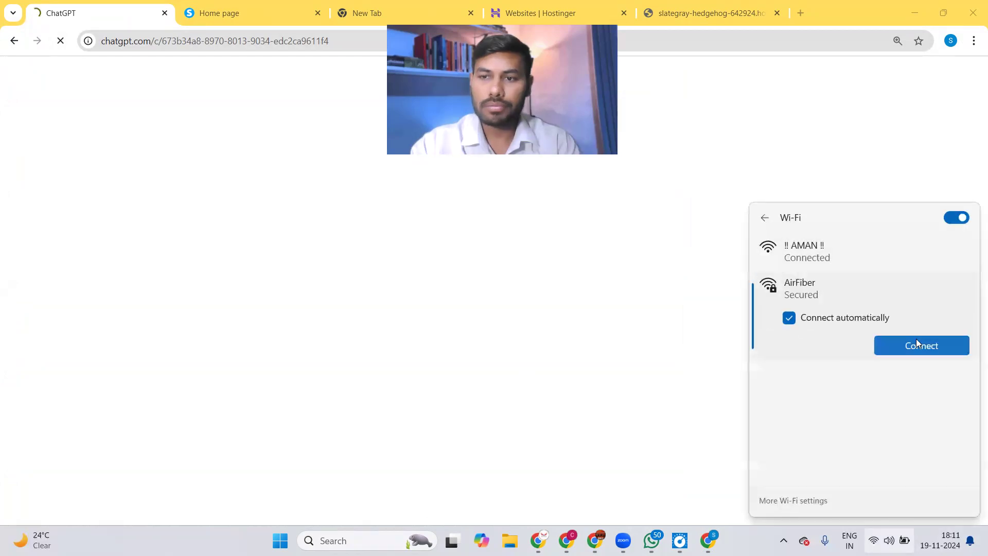
{"action": "key", "text": "Return"}
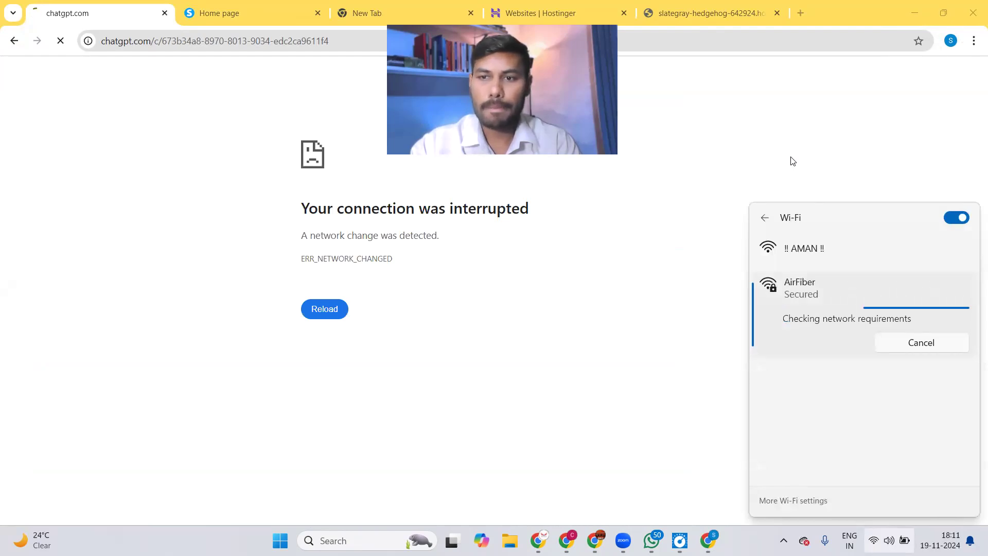
{"action": "left_click", "coordinate": [316, 148]}
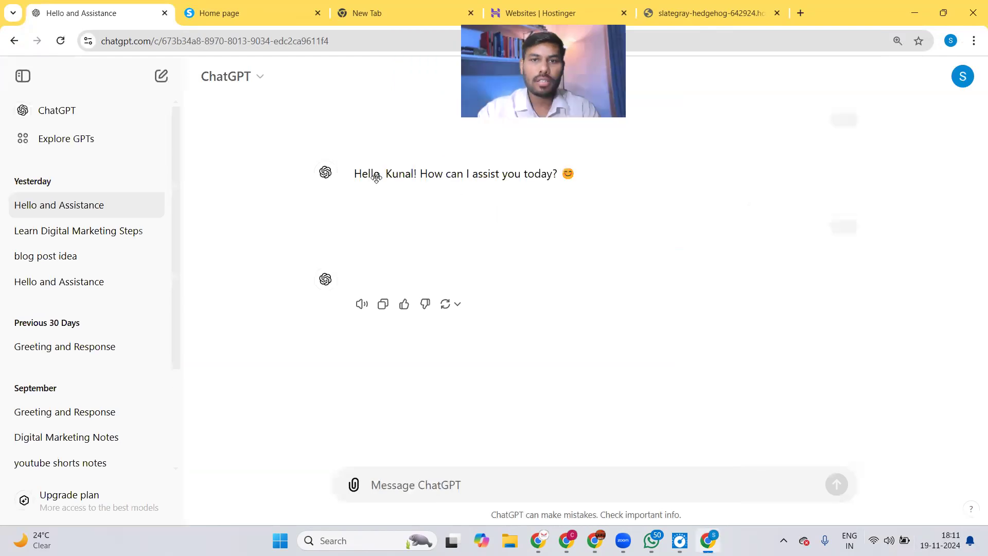
Reopen 'Hello and Assistance' and read through its Hinglish solar-roofing reply.
{"action": "left_click", "coordinate": [82, 206]}
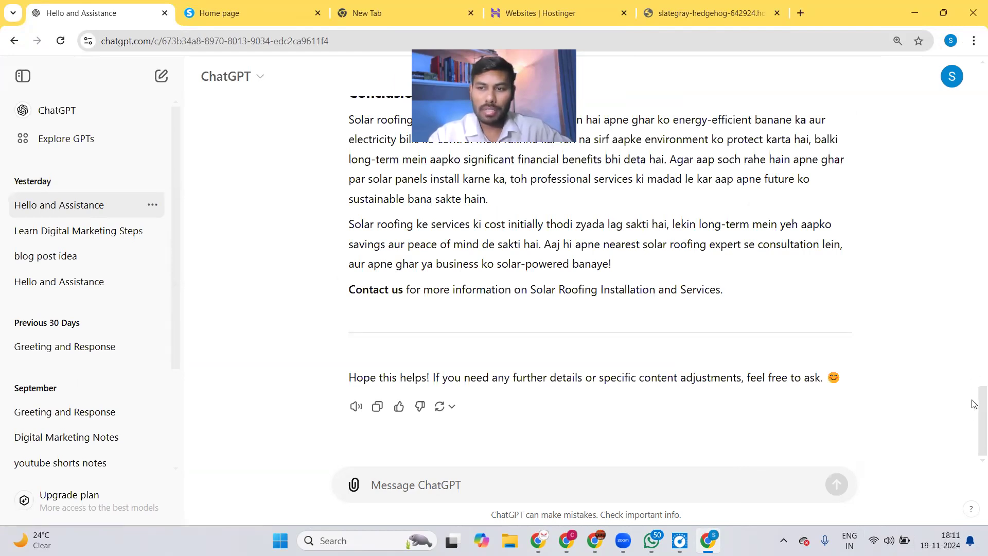
{"action": "scroll", "coordinate": [974, 371], "scroll_direction": "up", "scroll_amount": 5}
{"action": "scroll", "coordinate": [971, 268], "scroll_direction": "up", "scroll_amount": 8}
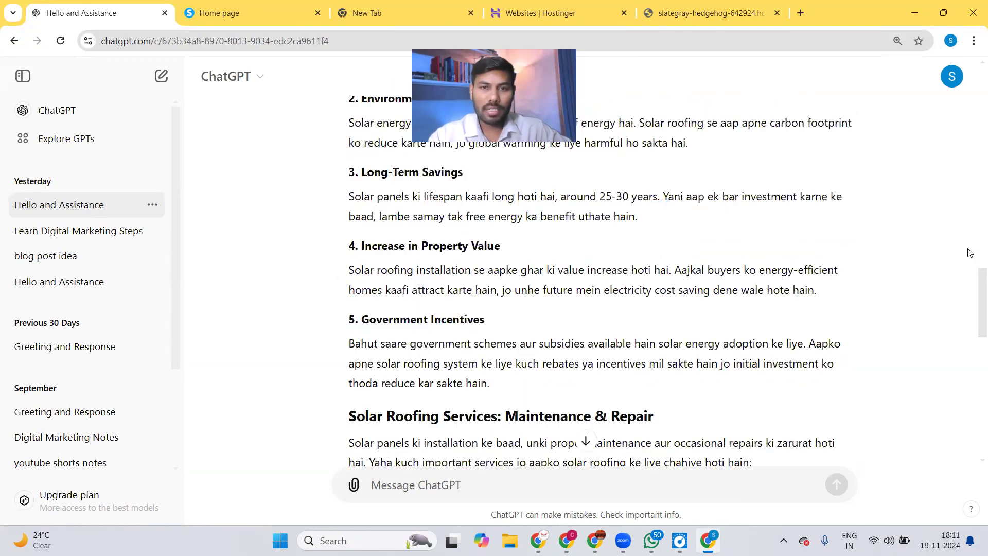
{"action": "scroll", "coordinate": [969, 216], "scroll_direction": "up", "scroll_amount": 8}
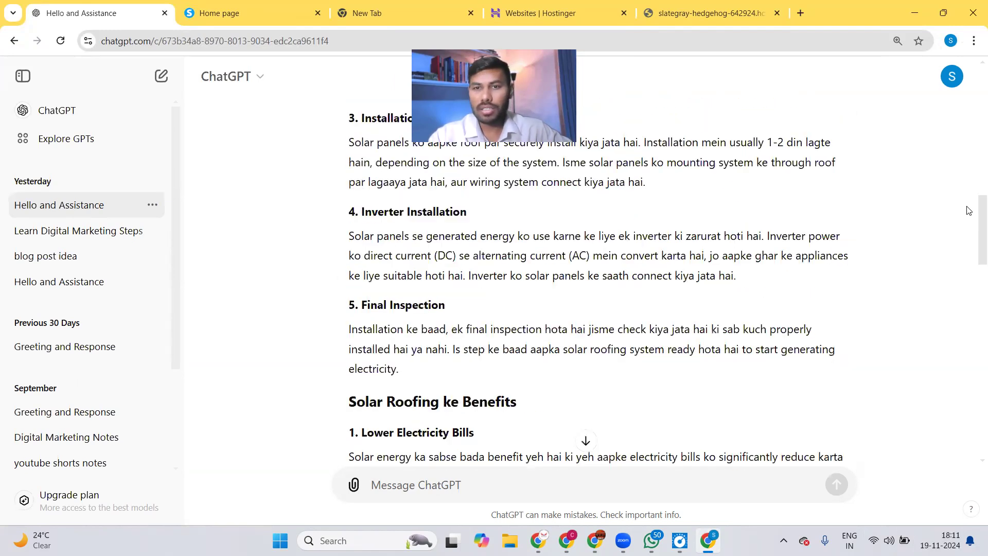
{"action": "scroll", "coordinate": [599, 191], "scroll_direction": "down", "scroll_amount": 2}
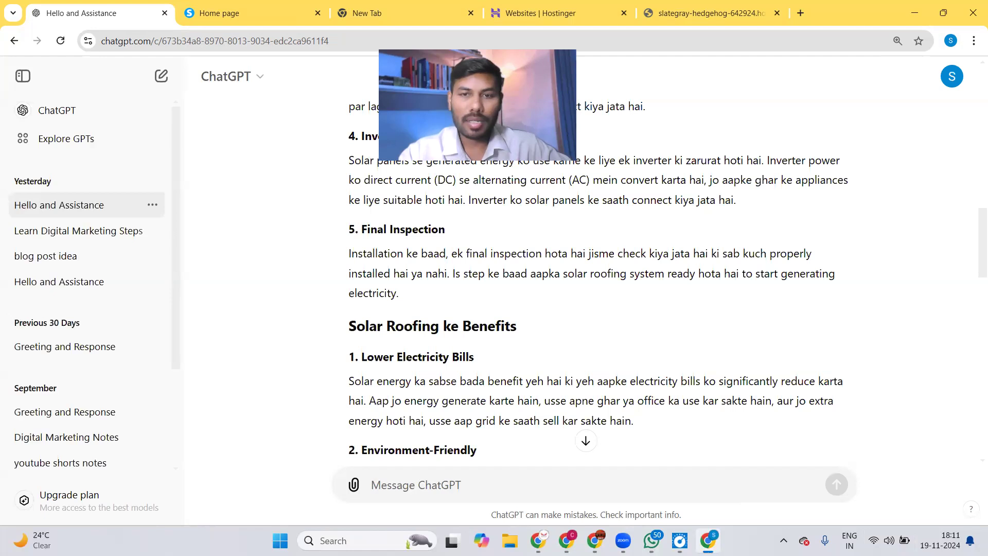
{"action": "left_click_drag", "start_coordinate": [580, 153], "coordinate": [621, 170]}
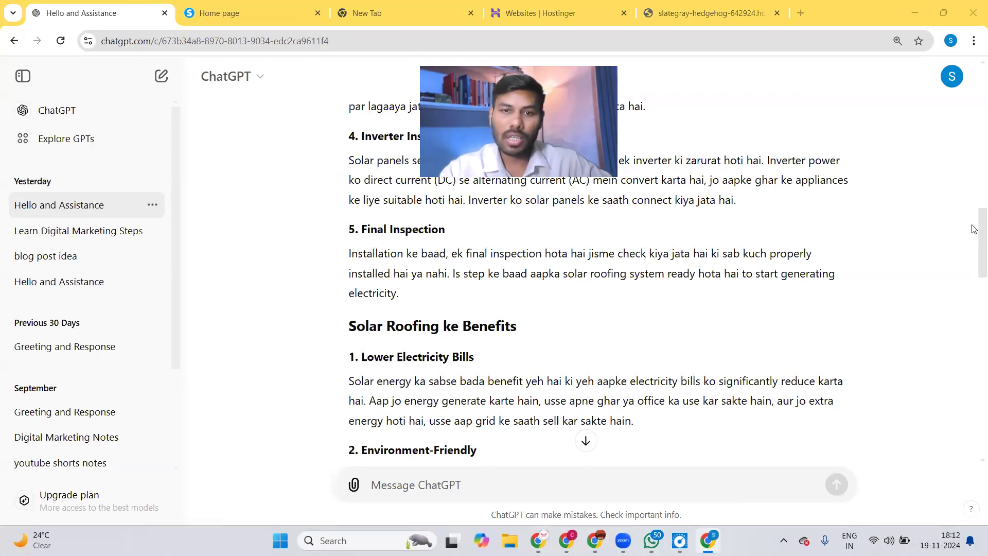
{"action": "scroll", "coordinate": [974, 268], "scroll_direction": "down", "scroll_amount": 6}
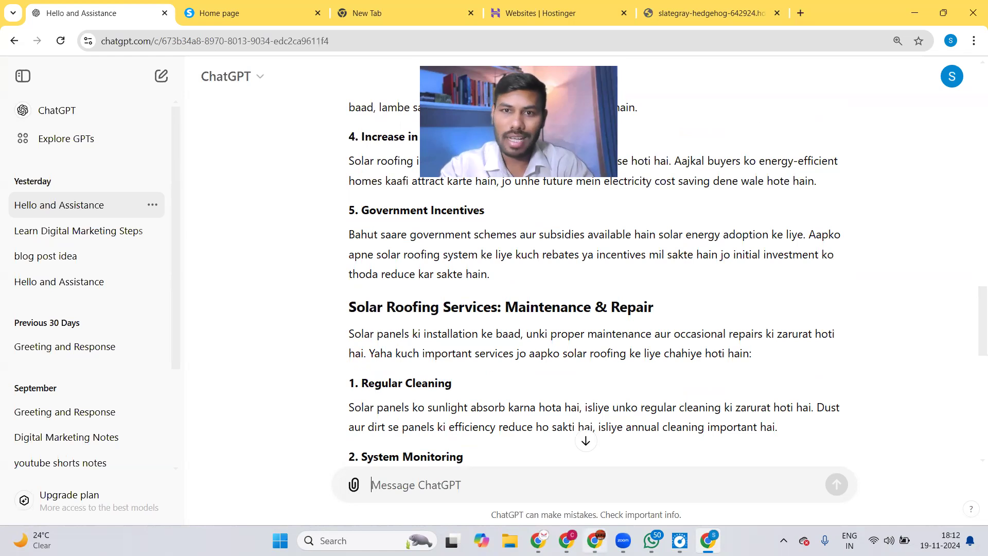
Start a fresh, empty ChatGPT chat.
{"action": "mouse_move", "coordinate": [595, 541]}
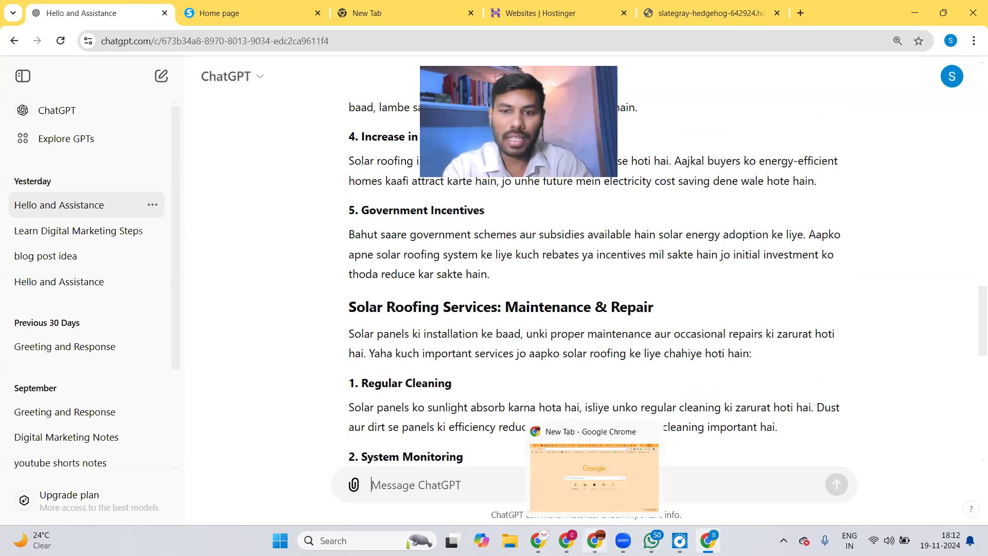
{"action": "left_click", "coordinate": [397, 485]}
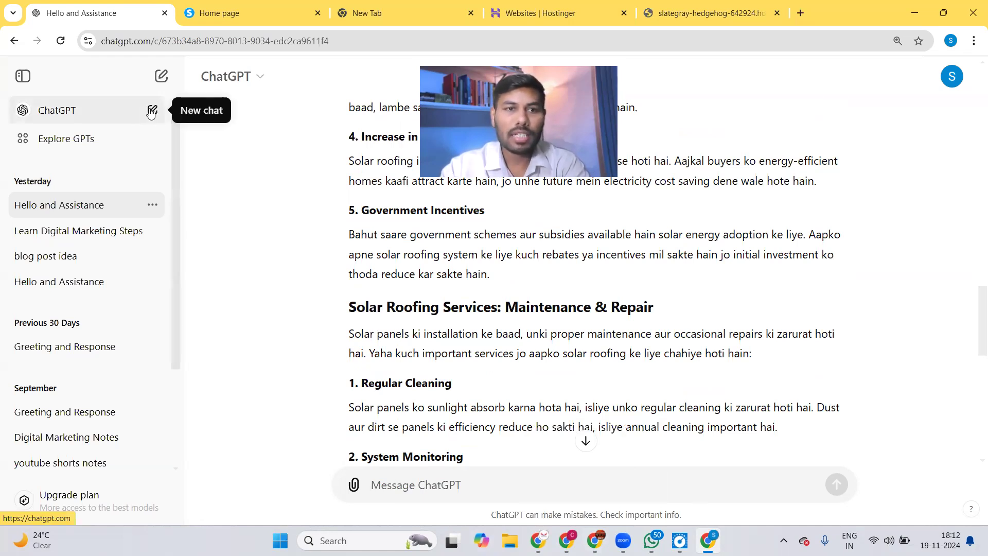
{"action": "left_click", "coordinate": [151, 112]}
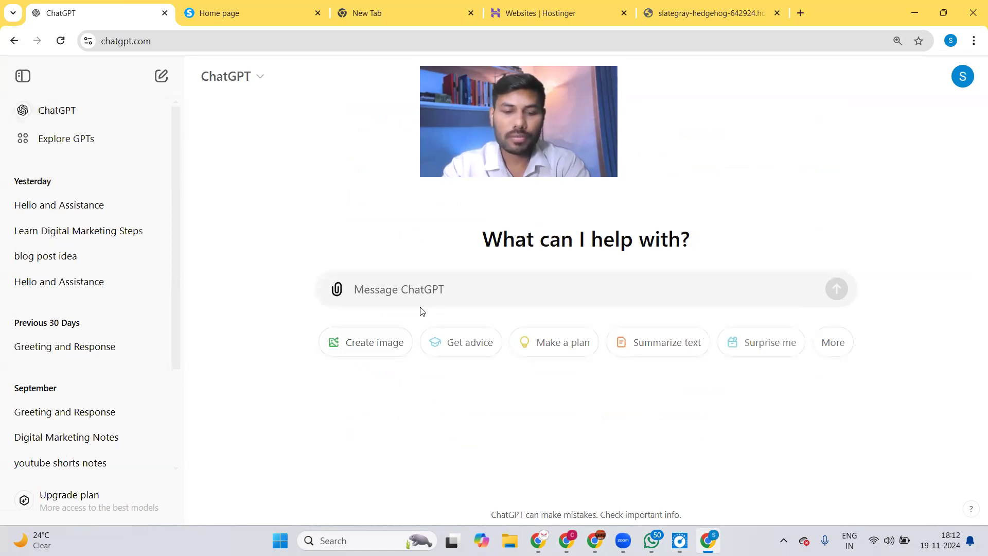
Send 'hello chat gpt', then draft a Hindi request for a 'what is digital marketing' YouTube video.
{"action": "type", "text": "hello chat gpt"}
{"action": "key", "text": "Return"}
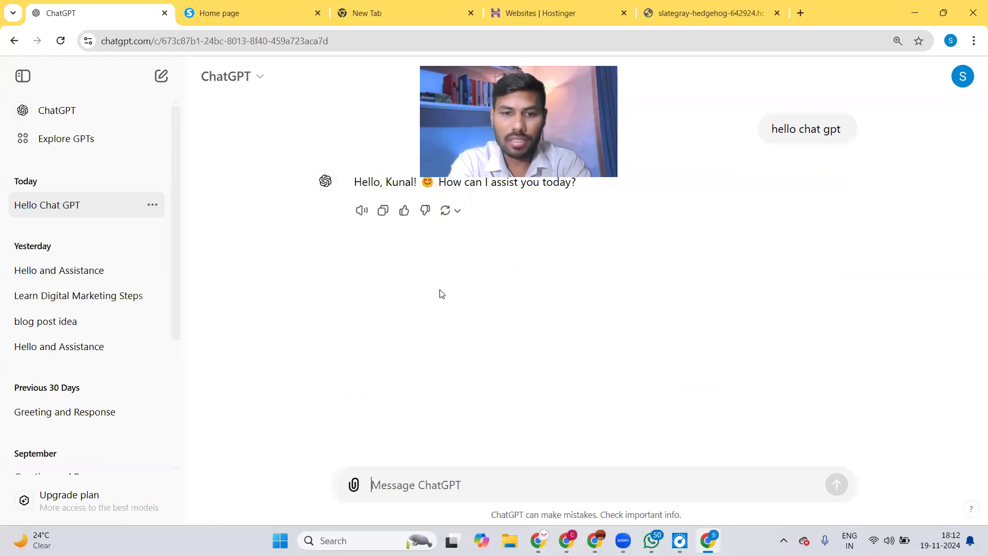
{"action": "type", "text": "mujhe"}
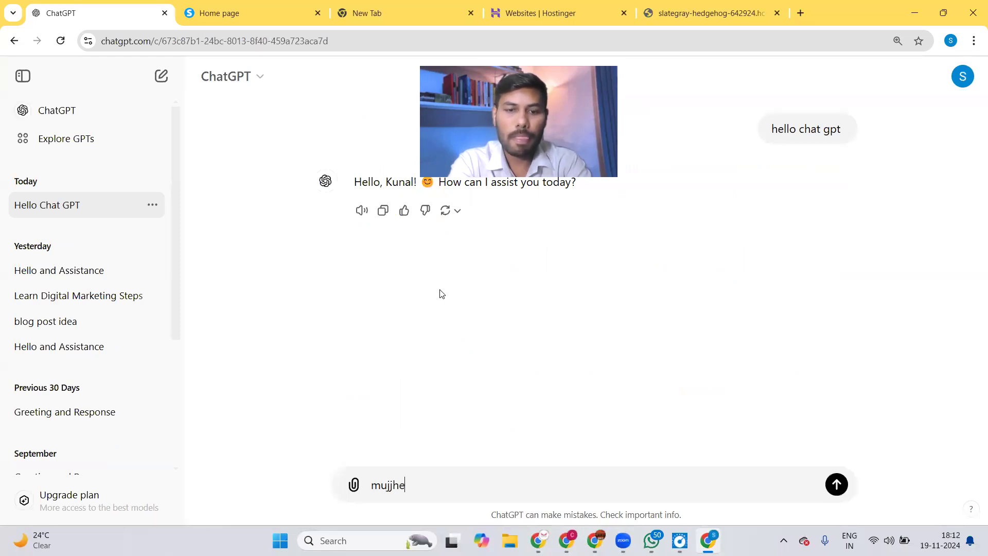
{"action": "key", "text": "BackSpace"}
{"action": "key", "text": "BackSpace"}
{"action": "type", "text": "j"}
{"action": "key", "text": "BackSpace"}
{"action": "type", "text": "he apne youtube channel ke liye "}
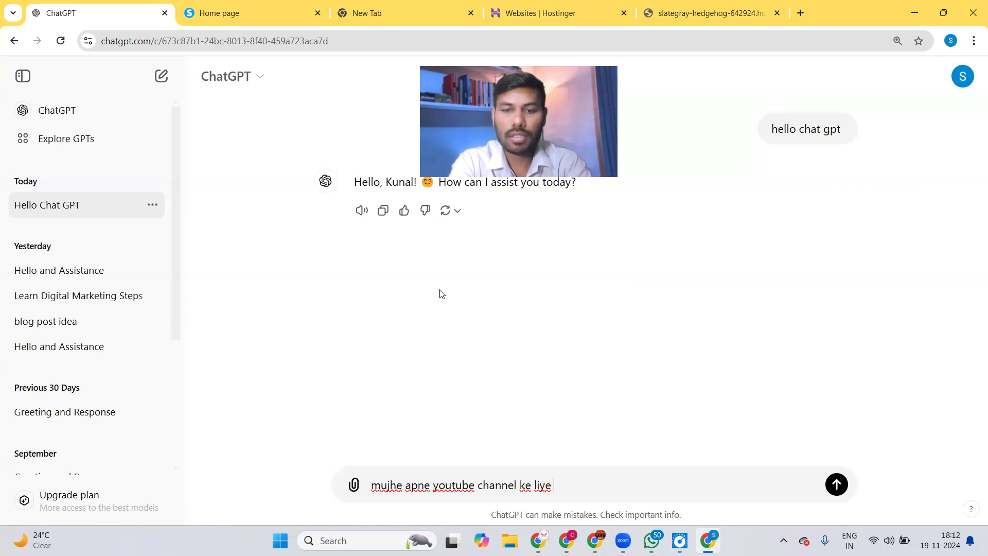
{"action": "type", "text": "ek video "}
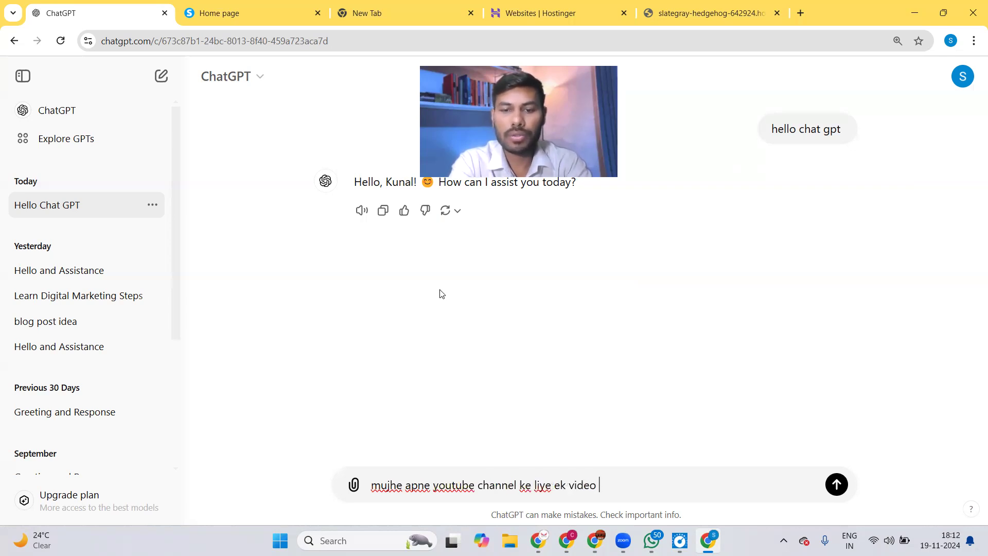
{"action": "type", "text": "bnan"}
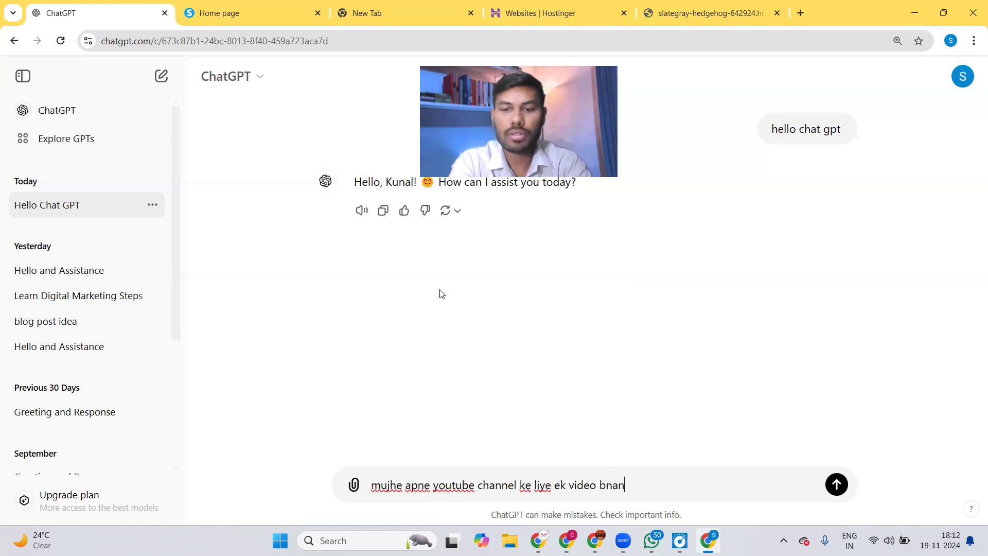
{"action": "type", "text": "a hai "}
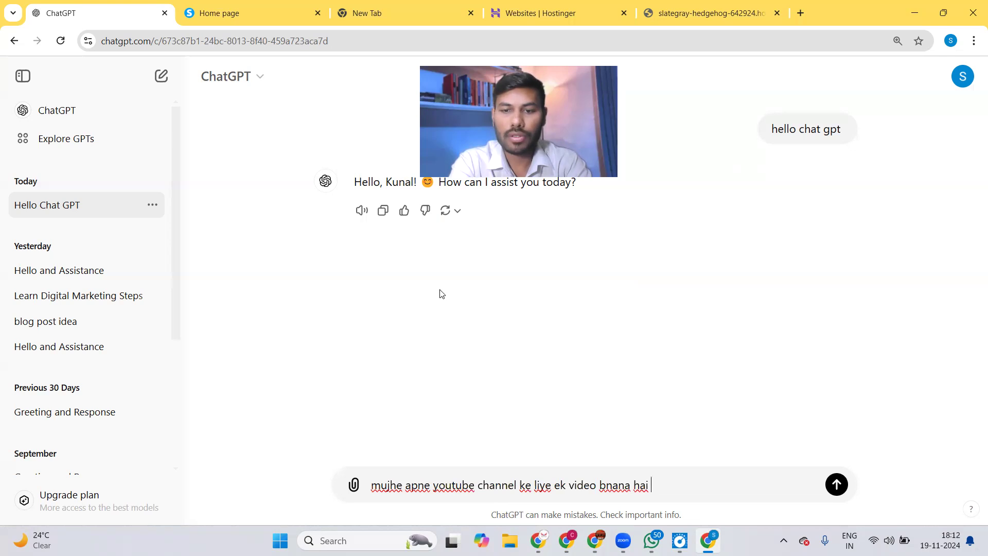
{"action": "type", "text": "topic - what is digital mar"}
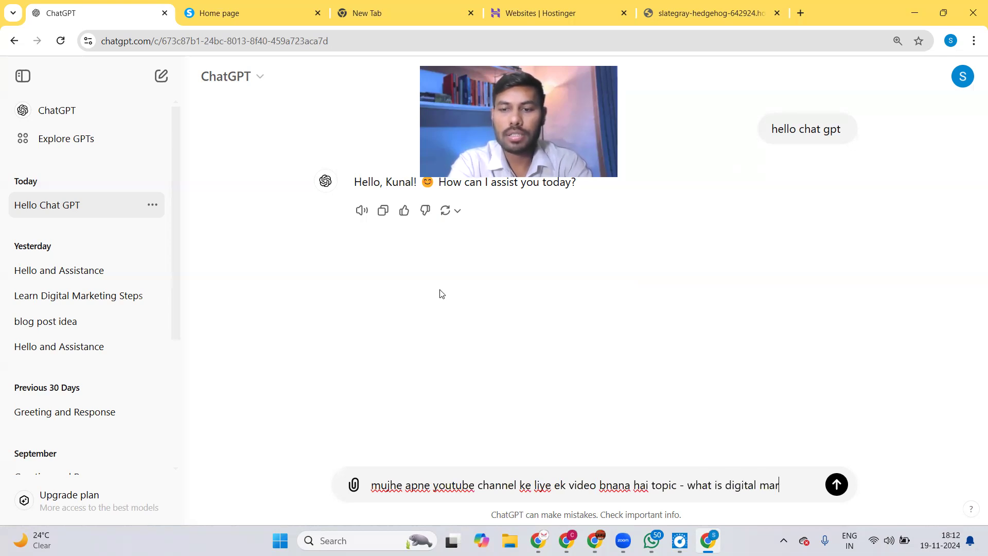
{"action": "type", "text": "keting "}
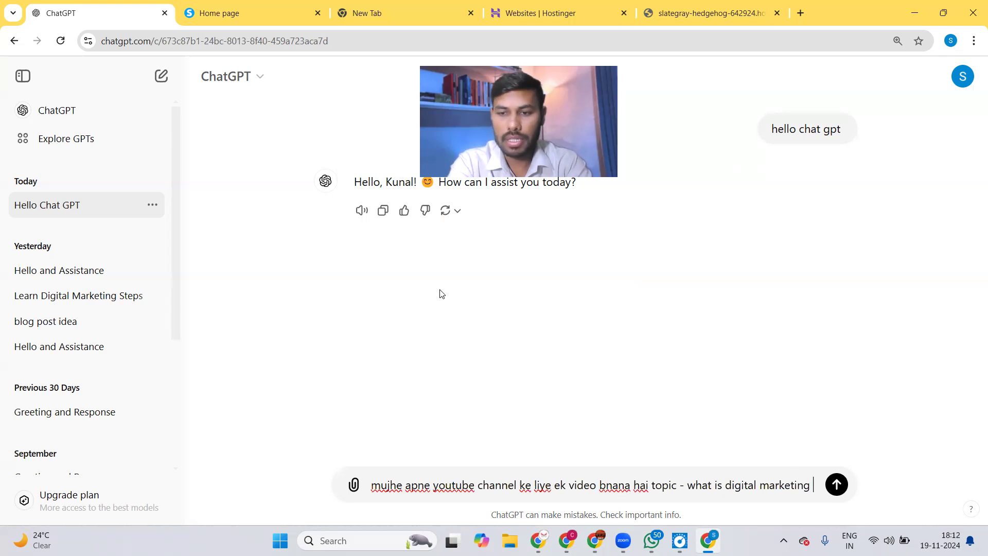
{"action": "type", "text": "-"}
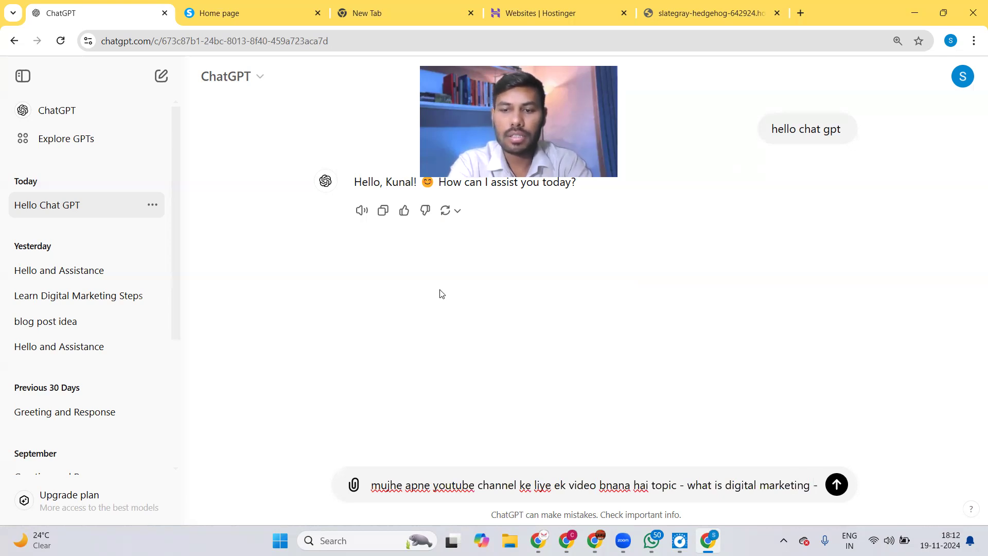
{"action": "type", "text": " scri"}
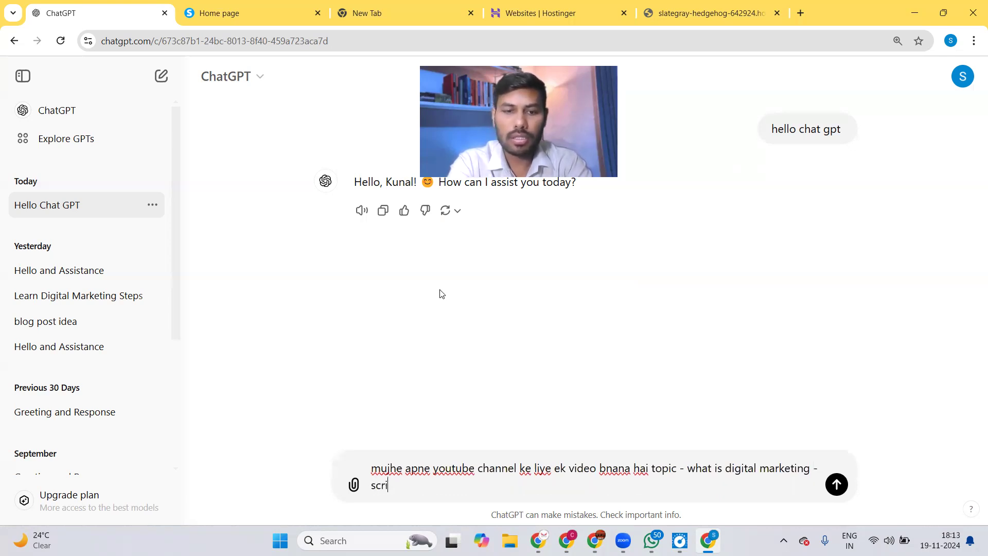
{"action": "type", "text": "pt de do "}
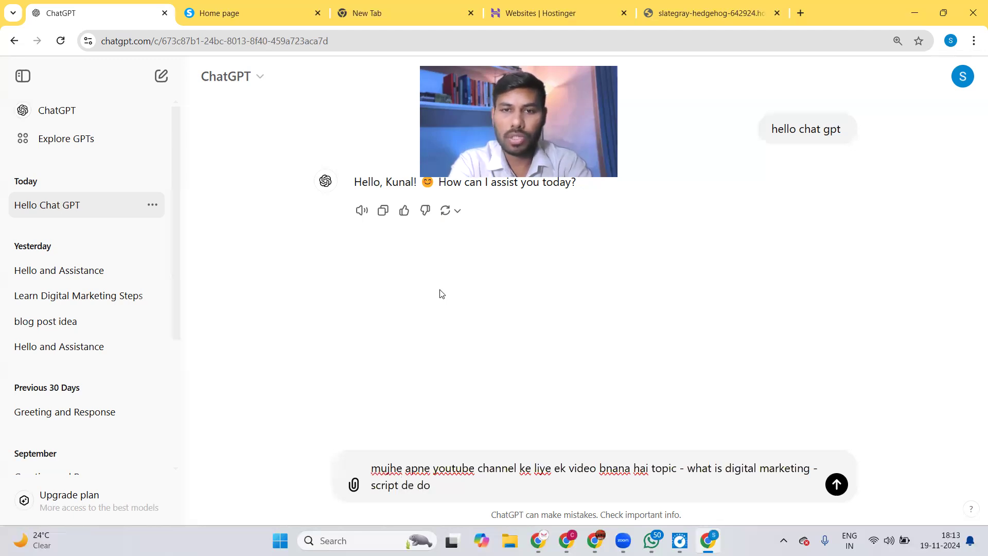
{"action": "type", "text": "mi"}
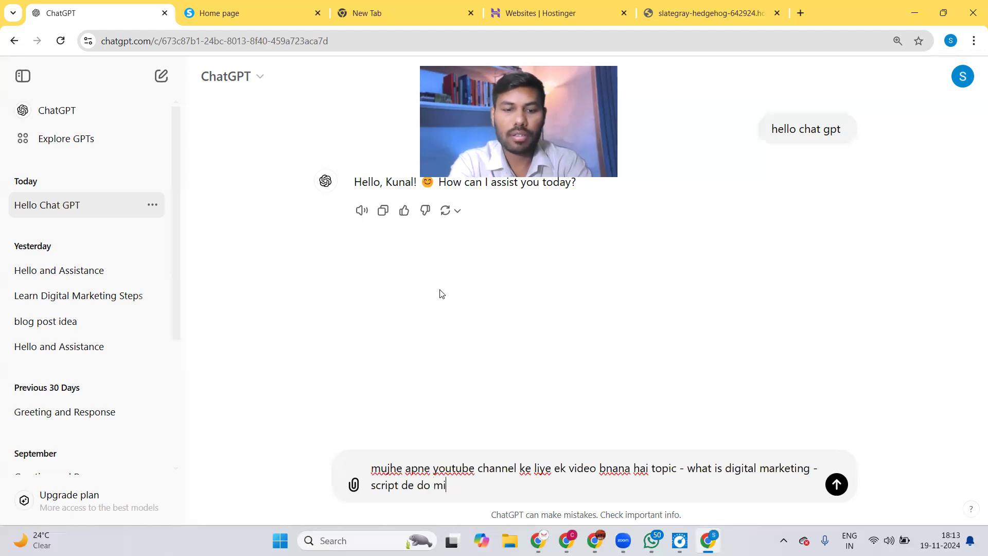
Set the requested script length to 10 minutes and send the request.
{"action": "key", "text": "BackSpace"}
{"action": "type", "text": "5 "}
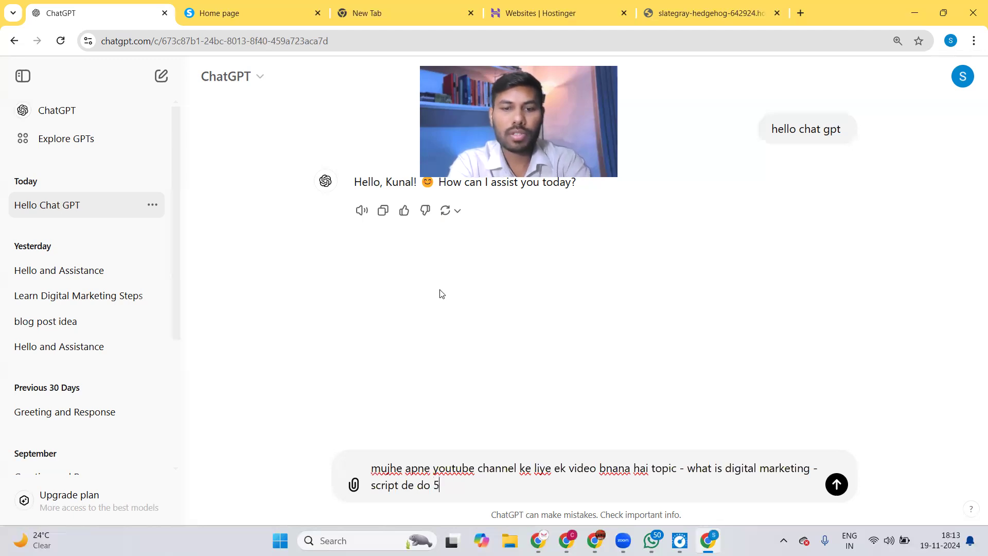
{"action": "type", "text": "minute"}
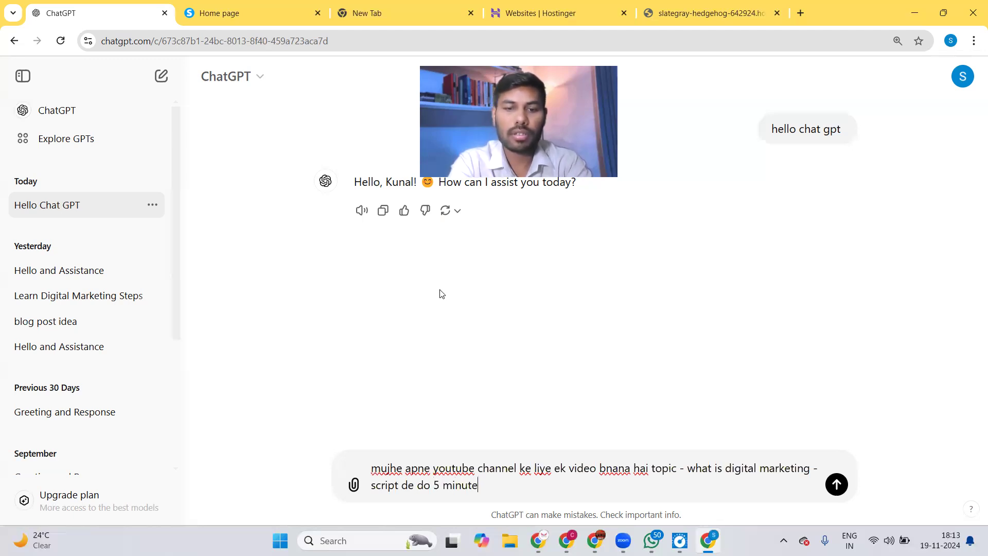
{"action": "type", "text": "s ke l"}
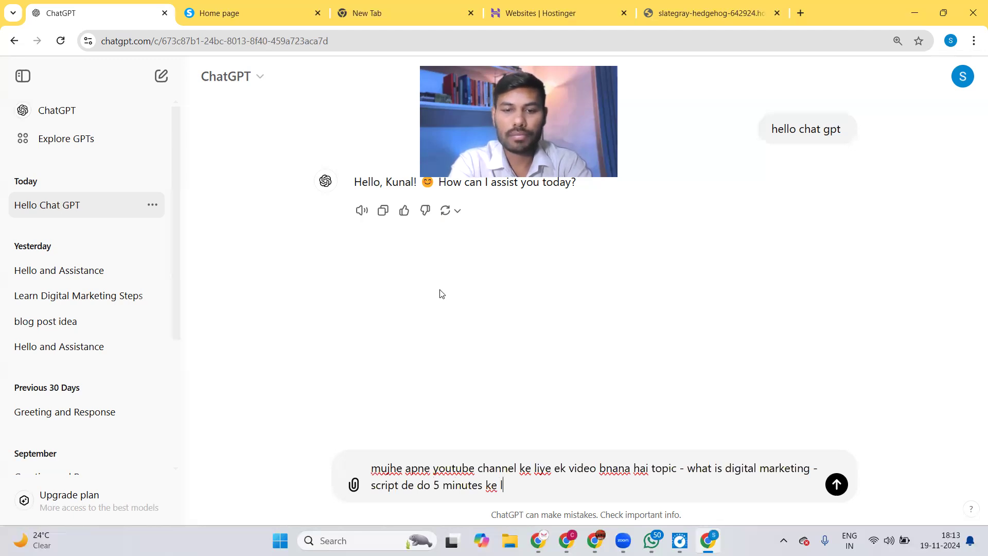
{"action": "type", "text": "ye "}
{"action": "type", "text": "i"}
{"action": "type", "text": "lye"}
{"action": "key", "text": "BackSpace"}
{"action": "key", "text": "BackSpace"}
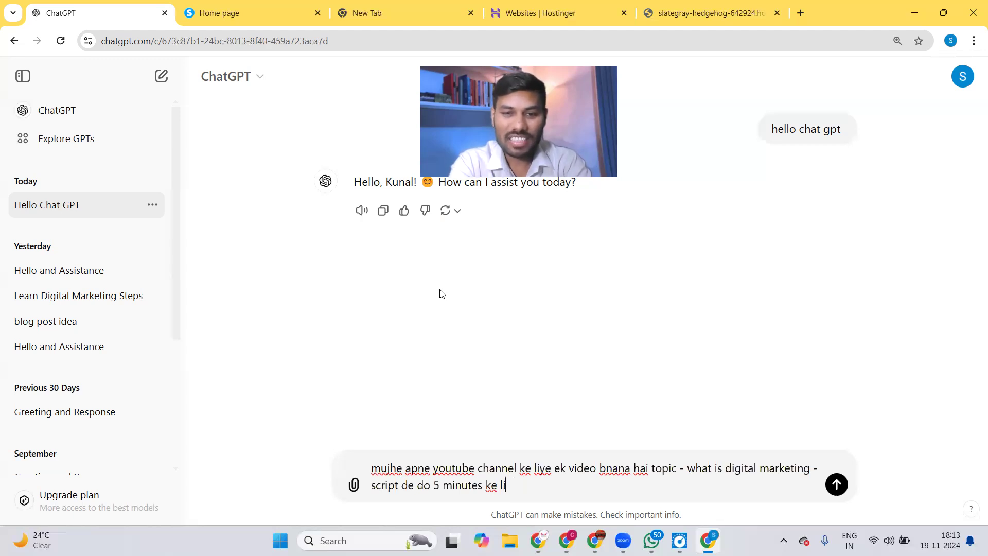
{"action": "type", "text": "ye"}
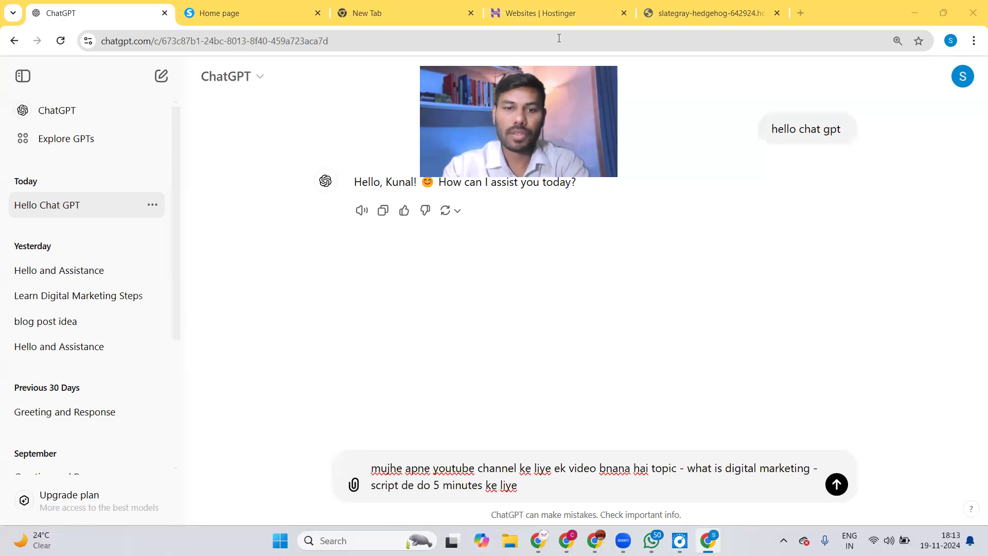
{"action": "left_click", "coordinate": [439, 486]}
{"action": "key", "text": "BackSpace"}
{"action": "type", "text": "10"}
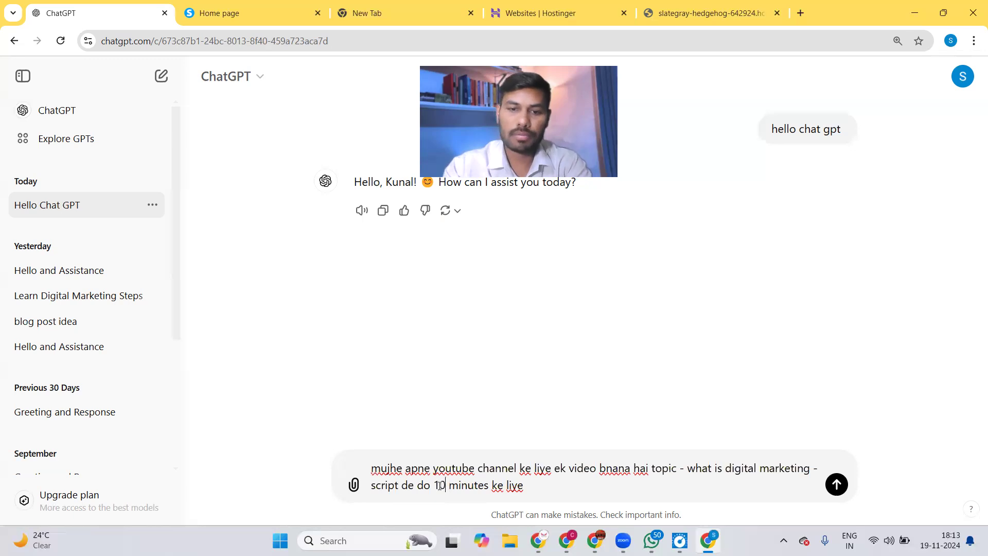
{"action": "left_click", "coordinate": [837, 486]}
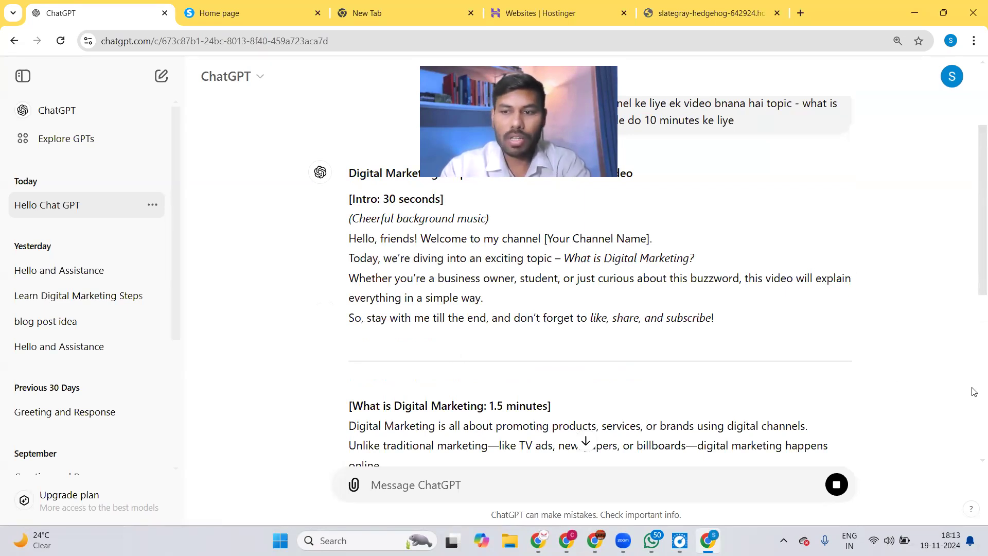
Scroll through the streaming script's importance and types-of-digital-marketing sections.
{"action": "scroll", "coordinate": [973, 464], "scroll_direction": "down", "scroll_amount": 2}
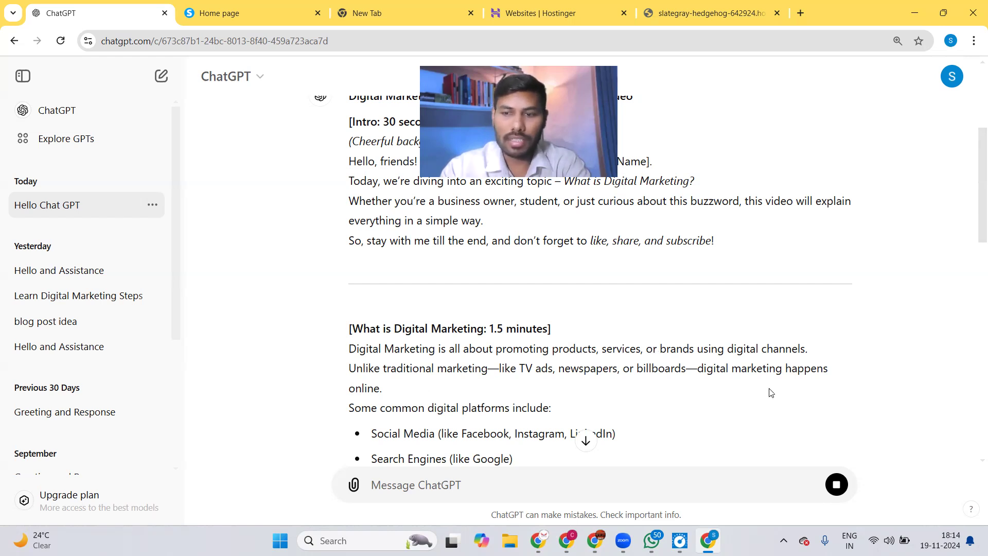
{"action": "scroll", "coordinate": [975, 463], "scroll_direction": "down", "scroll_amount": 13}
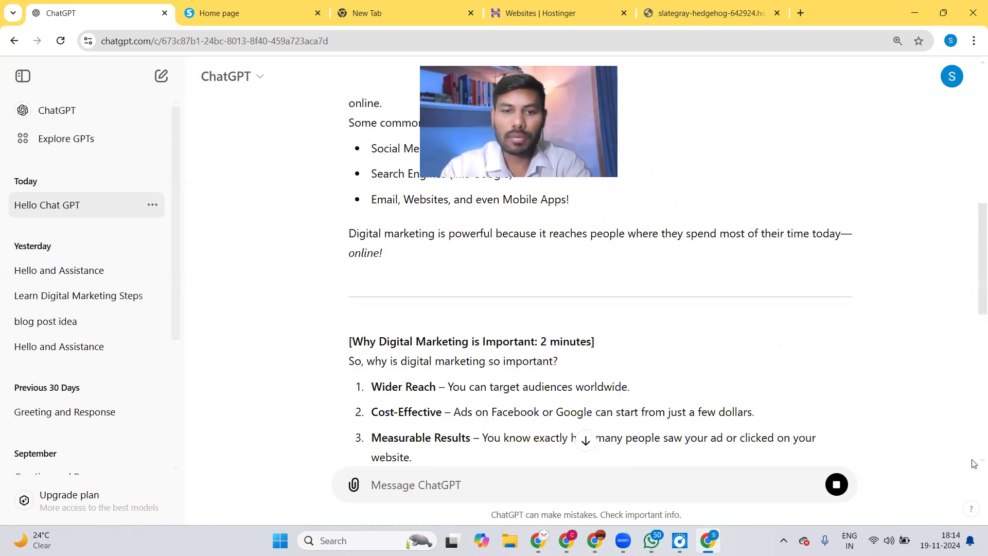
{"action": "scroll", "coordinate": [975, 463], "scroll_direction": "down", "scroll_amount": 3}
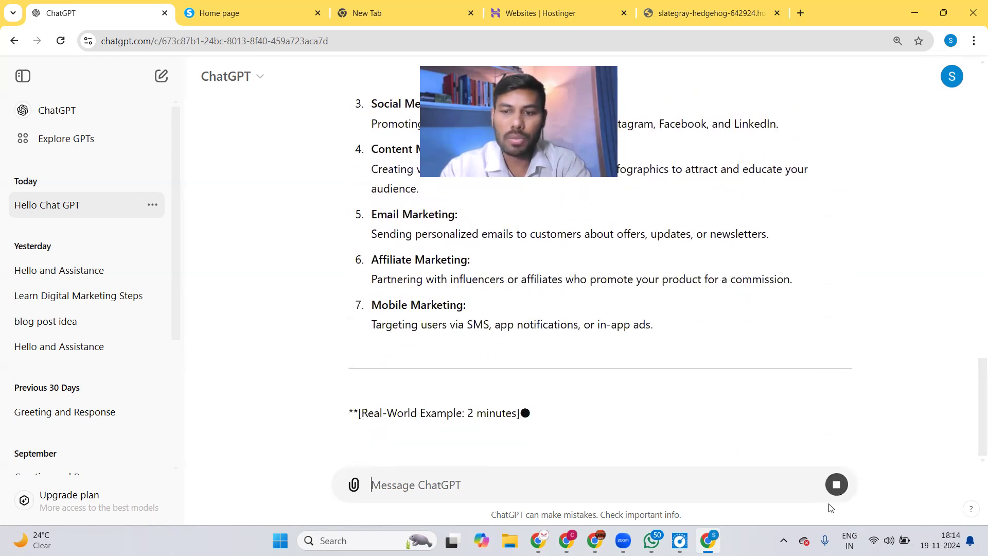
Stop the English reply, send 'give me in hindi and simple or easy', and read the Hindi script.
{"action": "left_click", "coordinate": [835, 486]}
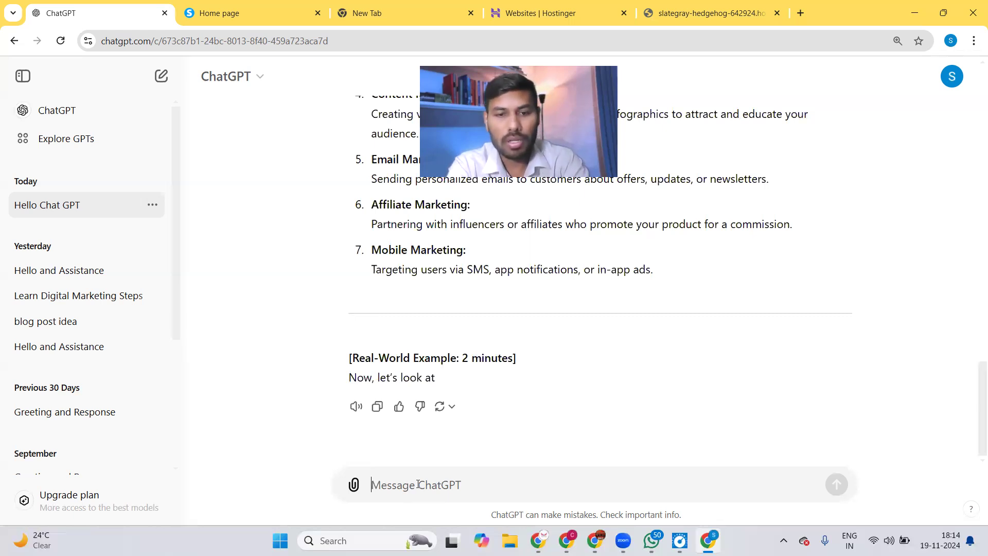
{"action": "type", "text": "give me in hindi and sip"}
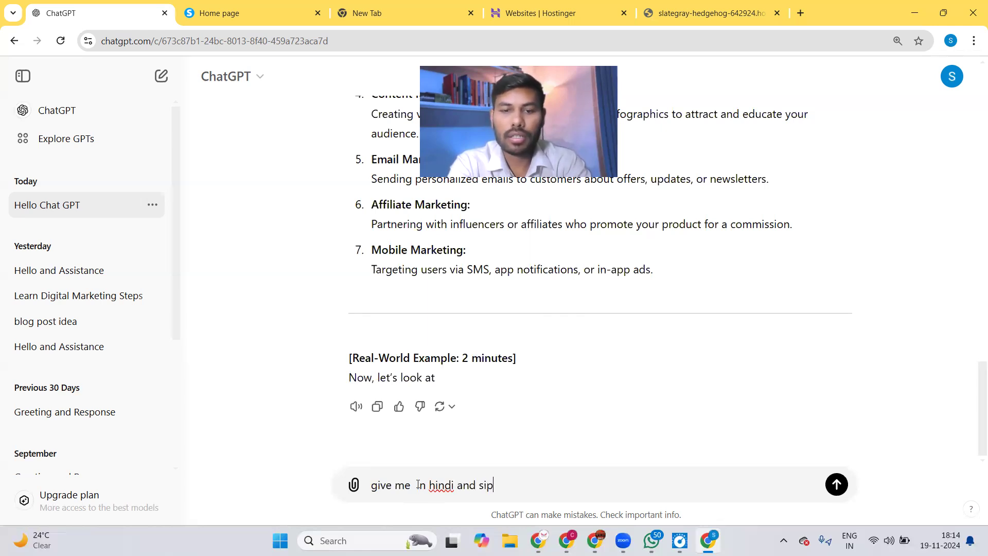
{"action": "key", "text": "BackSpace"}
{"action": "type", "text": "mple  or easy"}
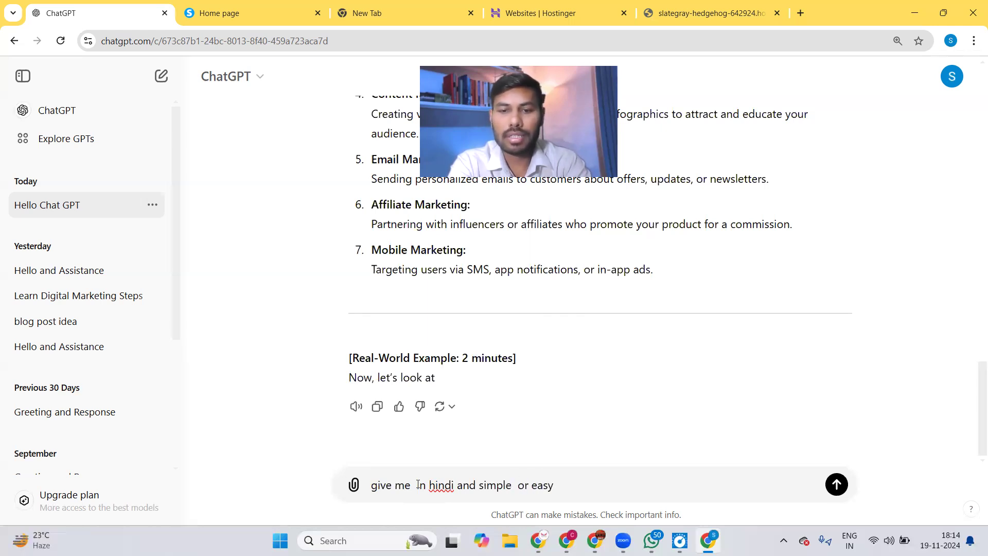
{"action": "key", "text": "Return"}
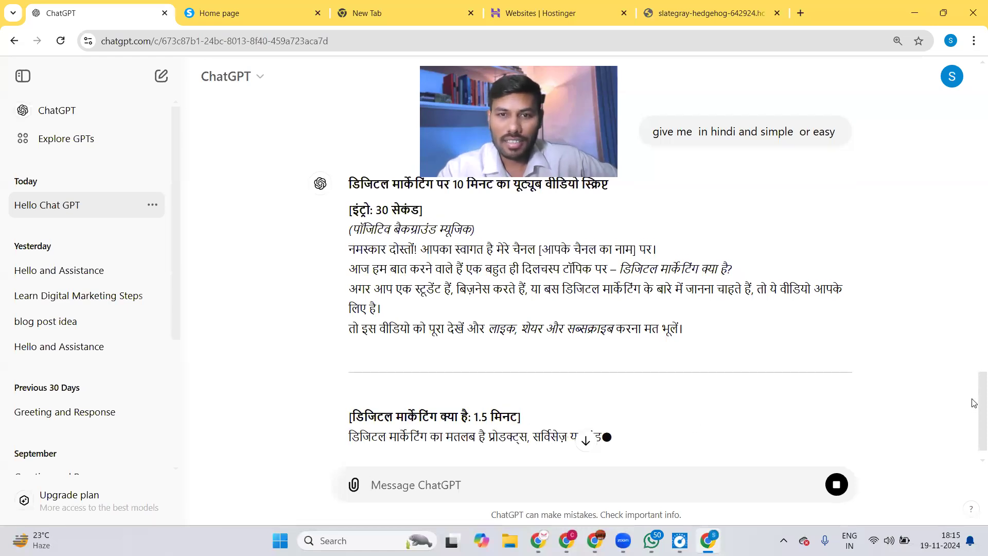
{"action": "scroll", "coordinate": [975, 402], "scroll_direction": "up", "scroll_amount": 1}
{"action": "scroll", "coordinate": [974, 396], "scroll_direction": "down", "scroll_amount": 1}
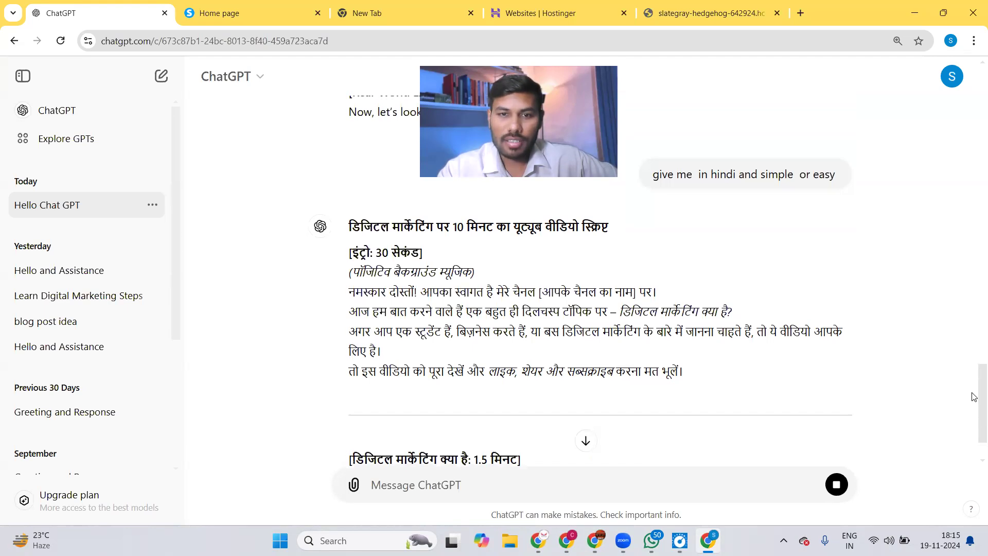
{"action": "scroll", "coordinate": [974, 404], "scroll_direction": "down", "scroll_amount": 2}
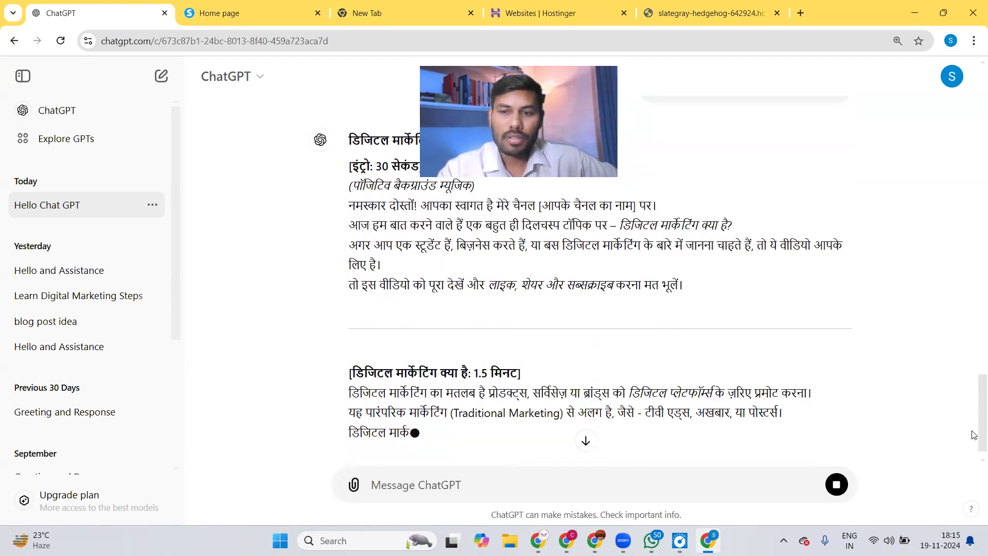
{"action": "scroll", "coordinate": [974, 434], "scroll_direction": "down", "scroll_amount": 1}
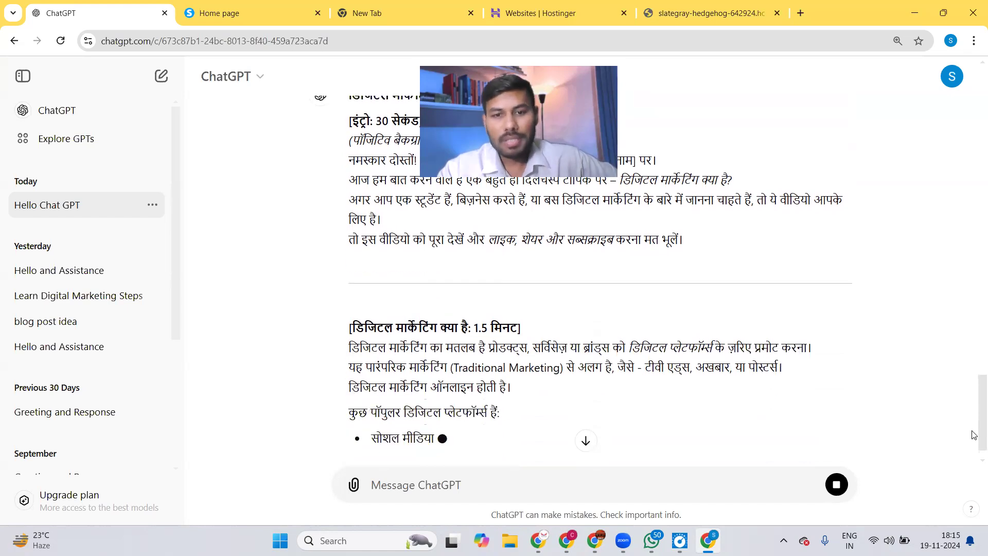
{"action": "scroll", "coordinate": [974, 435], "scroll_direction": "down", "scroll_amount": 1}
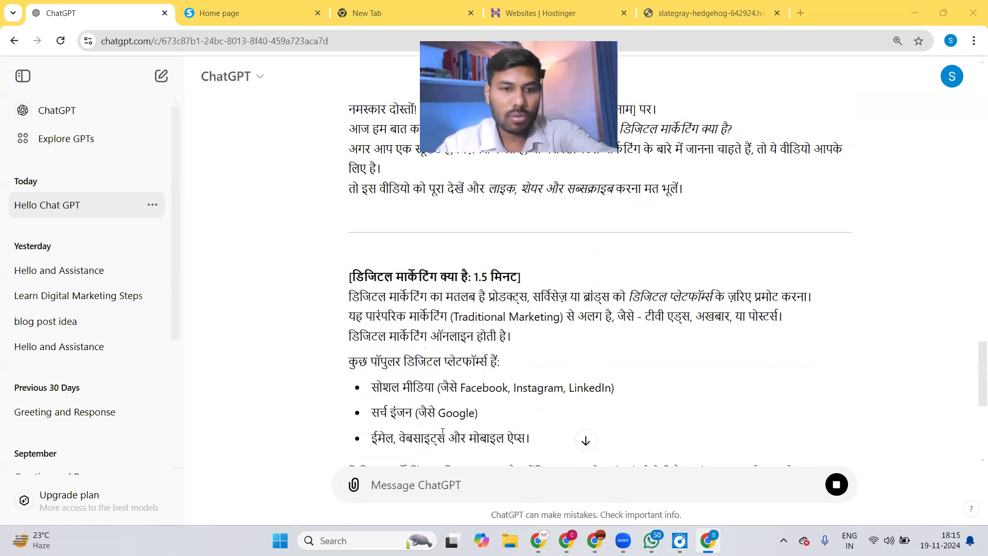
Launch Notepad from the Run dialog's recent commands.
{"action": "key", "text": "super+r"}
{"action": "left_click", "coordinate": [229, 454]}
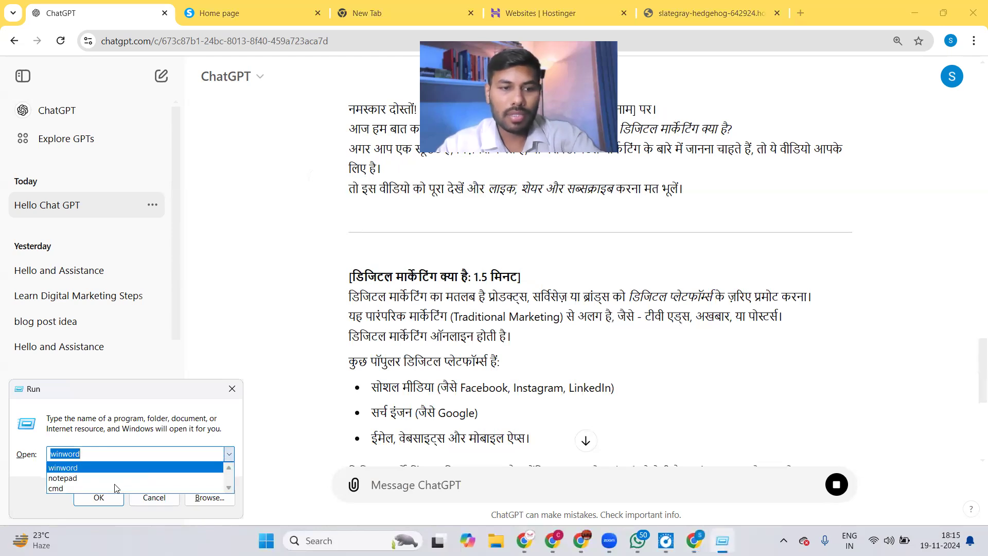
{"action": "left_click", "coordinate": [78, 467]}
{"action": "left_click", "coordinate": [99, 497]}
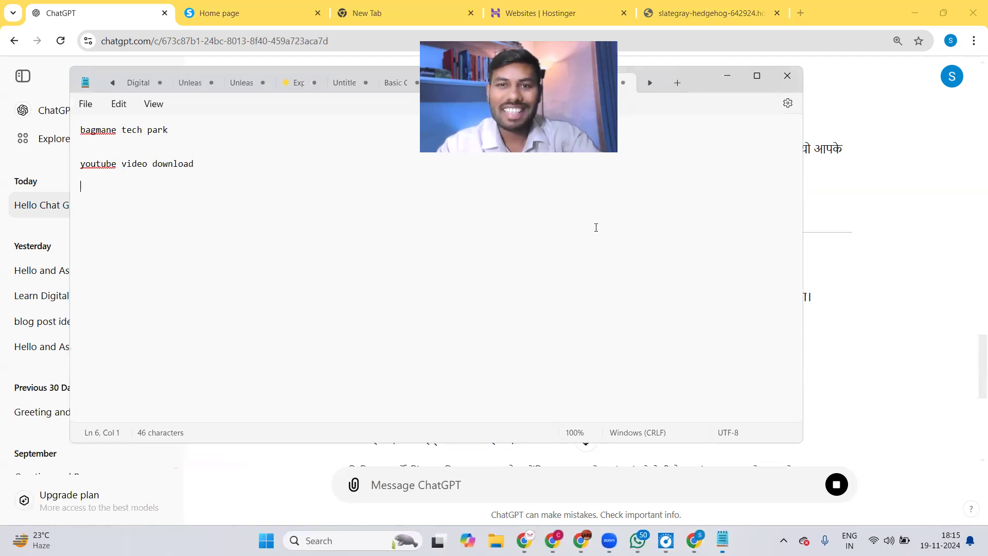
Browse the open note tabs: video titles, KineMaster, Canva, CapCut, hotel promo, InShot, digital marketing.
{"action": "left_click", "coordinate": [499, 83]}
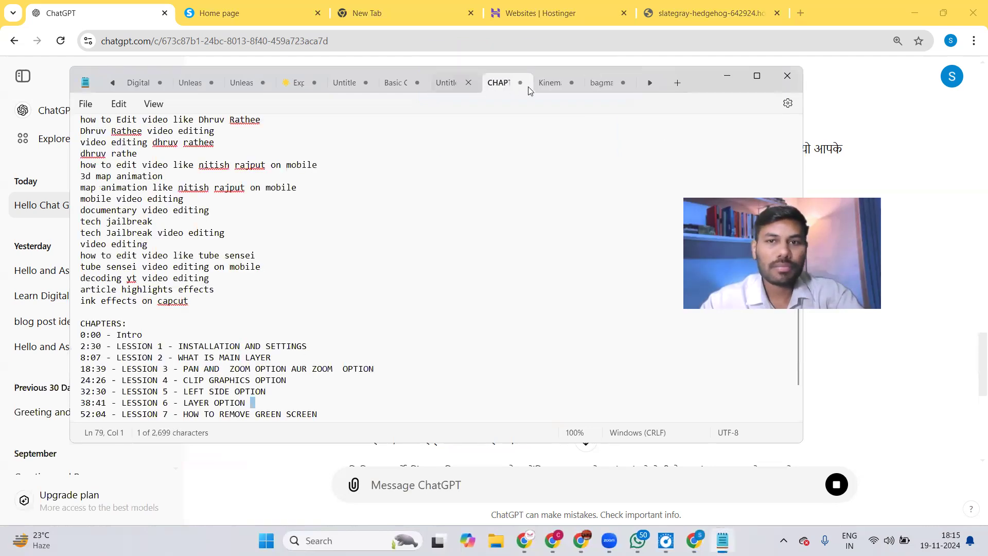
{"action": "left_click", "coordinate": [547, 84]}
{"action": "left_click", "coordinate": [605, 83]}
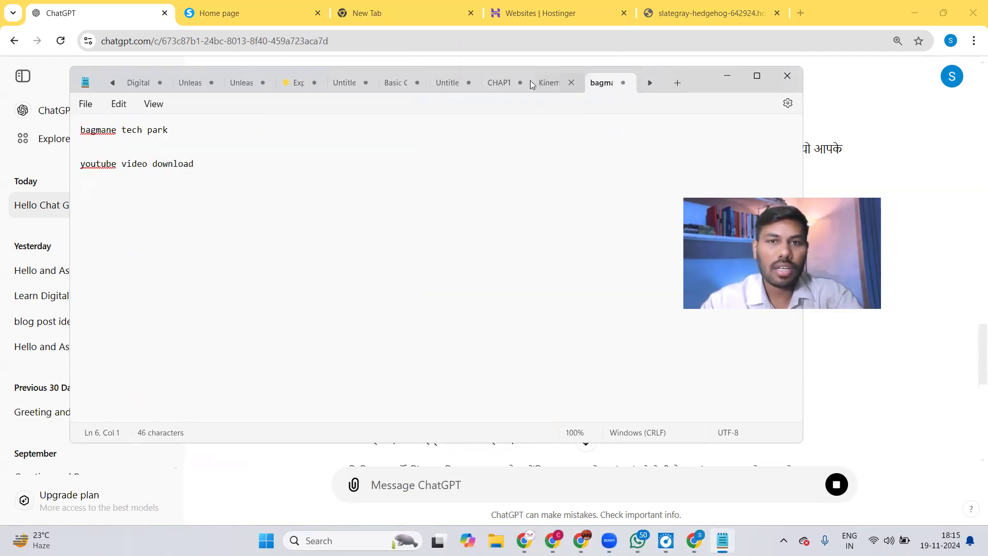
{"action": "left_click", "coordinate": [455, 84]}
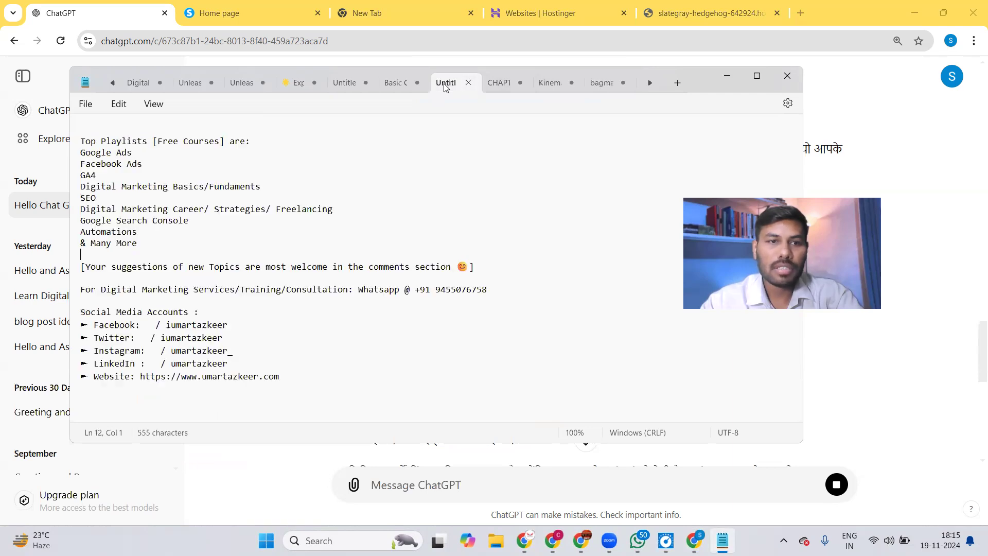
{"action": "left_click", "coordinate": [393, 88]}
{"action": "left_click", "coordinate": [344, 87]}
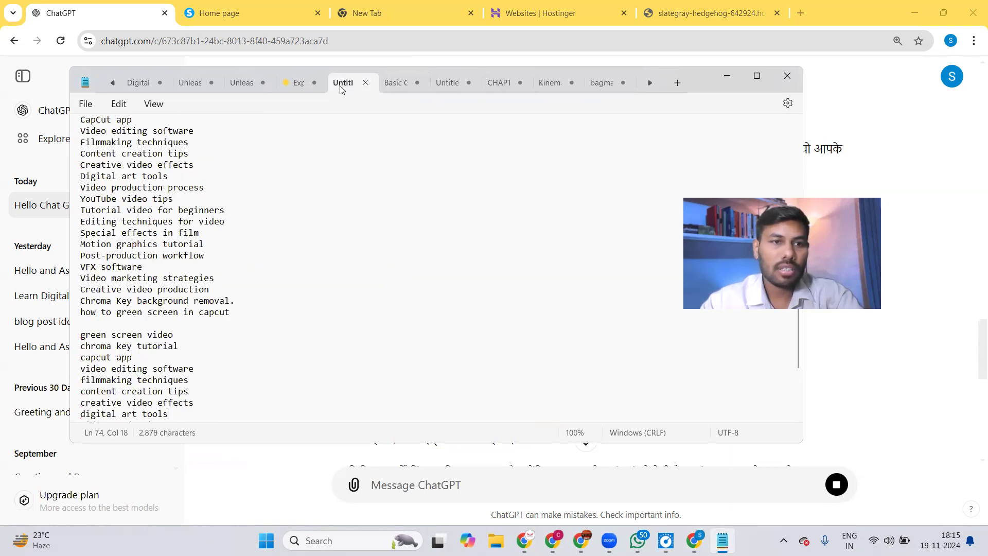
{"action": "left_click", "coordinate": [288, 88]}
{"action": "left_click", "coordinate": [238, 86]}
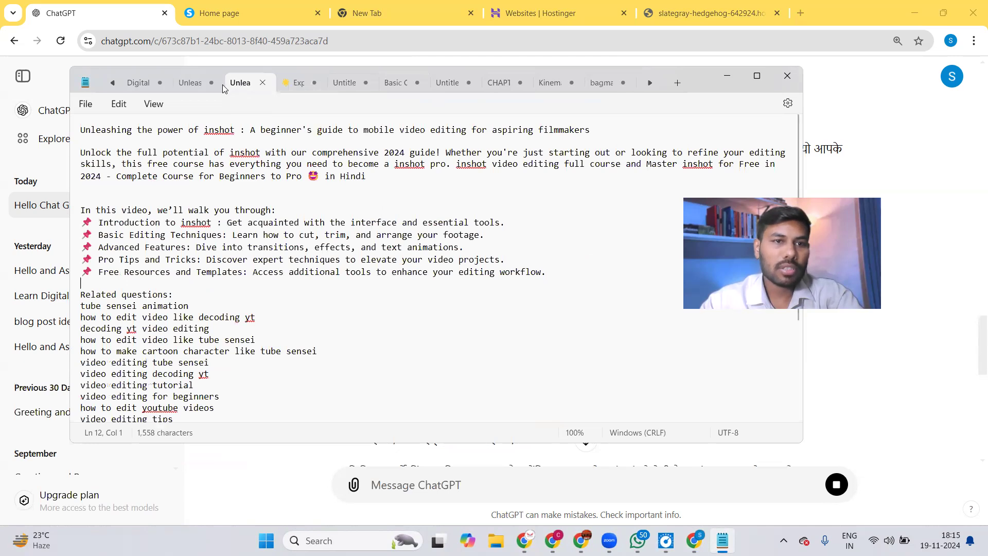
{"action": "left_click", "coordinate": [194, 85]}
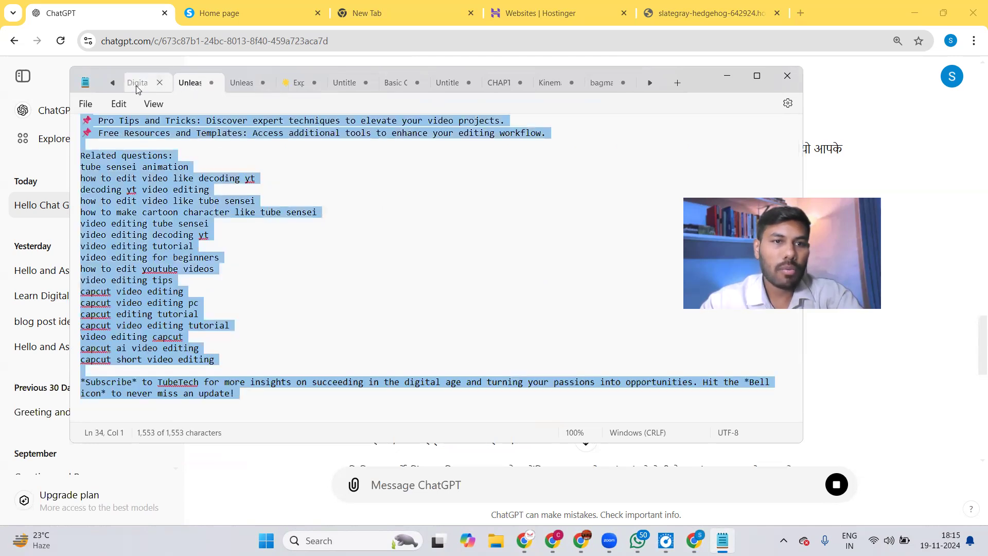
{"action": "left_click", "coordinate": [138, 84]}
Page left through older notes: Canva course, slideshow, Jabalpur keywords, mod-apk, winmm.dll, GeneratePress CSS.
{"action": "left_click", "coordinate": [113, 83]}
{"action": "left_click", "coordinate": [138, 82]}
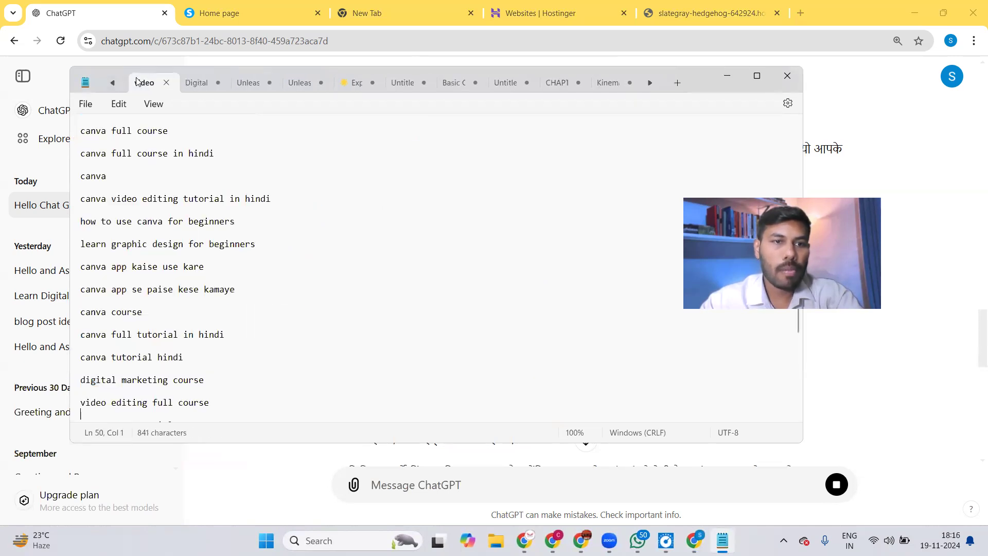
{"action": "left_click", "coordinate": [113, 83]}
{"action": "left_click", "coordinate": [145, 85]}
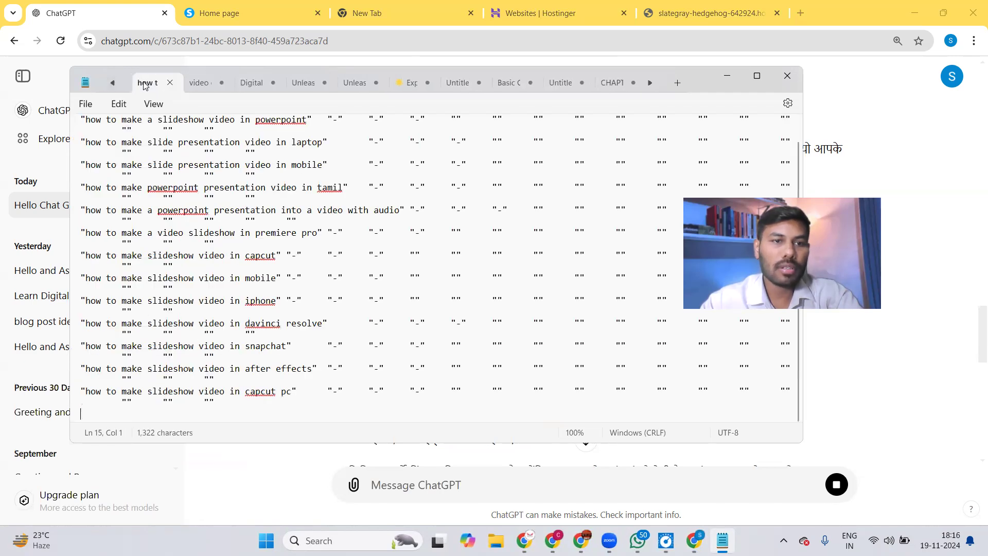
{"action": "left_click", "coordinate": [112, 83]}
{"action": "left_click", "coordinate": [154, 84]}
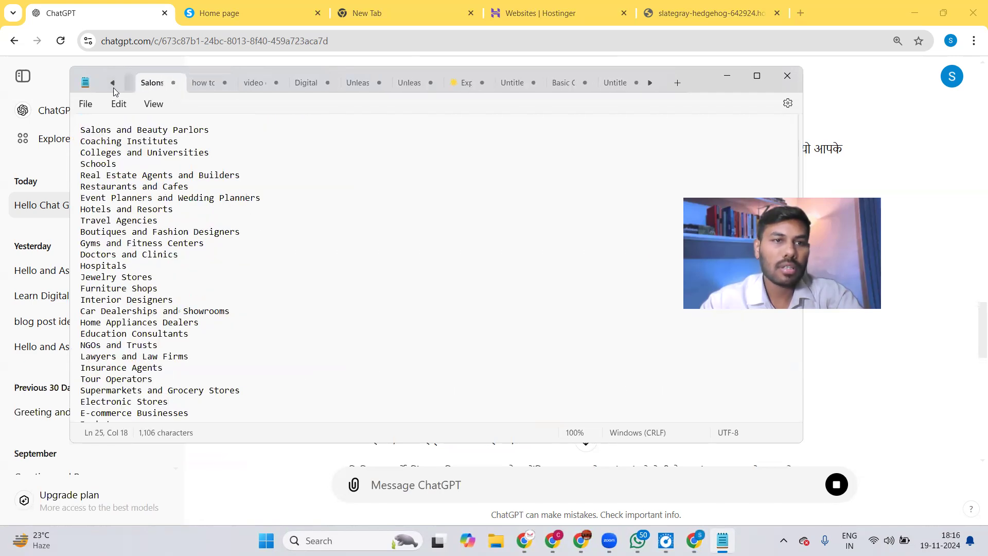
{"action": "left_click", "coordinate": [113, 83]}
{"action": "left_click", "coordinate": [160, 86]}
{"action": "left_click", "coordinate": [113, 83]}
{"action": "left_click", "coordinate": [144, 87]}
{"action": "left_click", "coordinate": [113, 83]}
{"action": "left_click", "coordinate": [113, 82]}
{"action": "left_click", "coordinate": [166, 84]}
{"action": "left_click", "coordinate": [113, 83]}
{"action": "left_click", "coordinate": [112, 83]}
{"action": "left_click", "coordinate": [132, 83]}
{"action": "left_click", "coordinate": [112, 83]}
{"action": "left_click", "coordinate": [113, 83]}
{"action": "left_click", "coordinate": [133, 85]}
{"action": "left_click", "coordinate": [112, 83]}
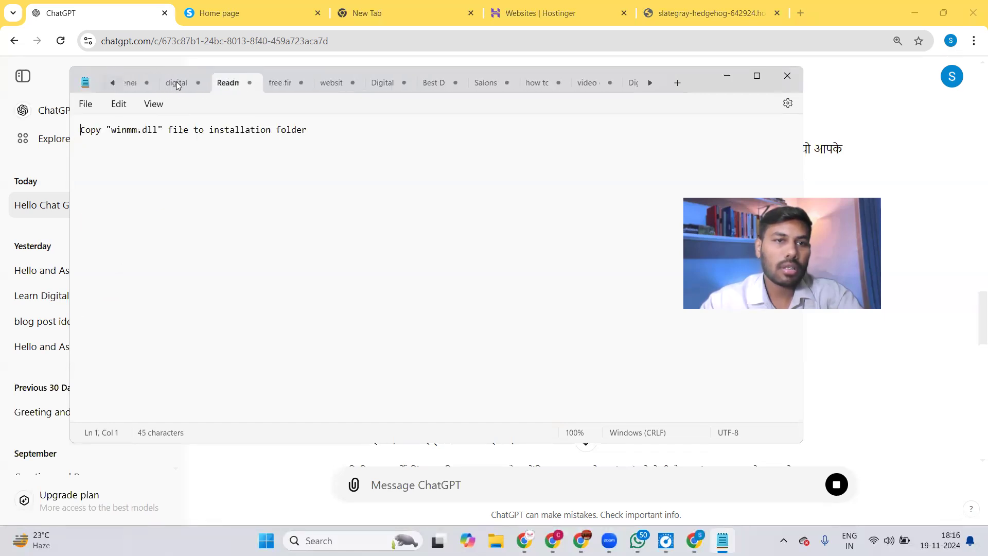
{"action": "left_click", "coordinate": [177, 84]}
{"action": "left_click", "coordinate": [113, 83]}
{"action": "left_click", "coordinate": [177, 83]}
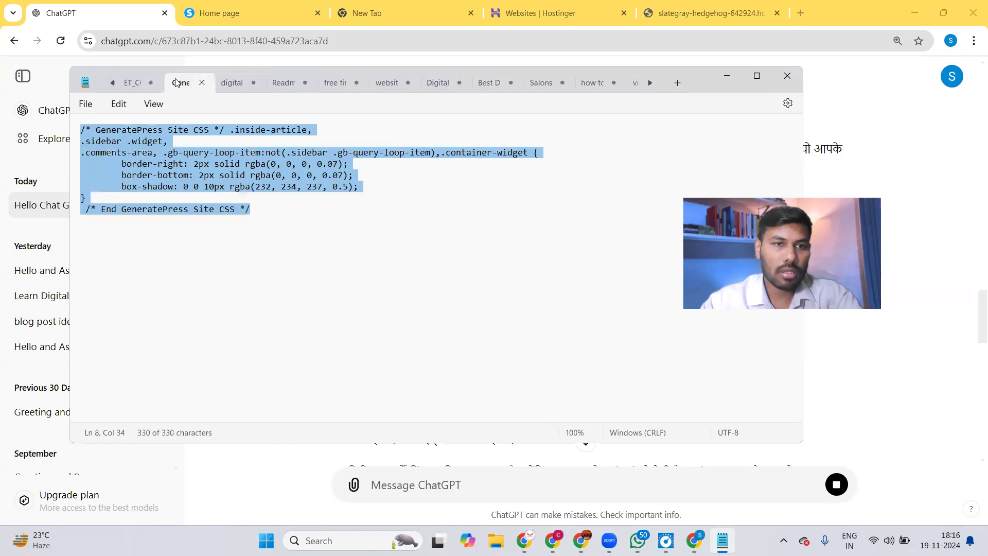
{"action": "left_click", "coordinate": [113, 83]}
Cancel closing the unsaved untitled note and bring ChatGPT back to the front.
{"action": "left_click", "coordinate": [155, 83]}
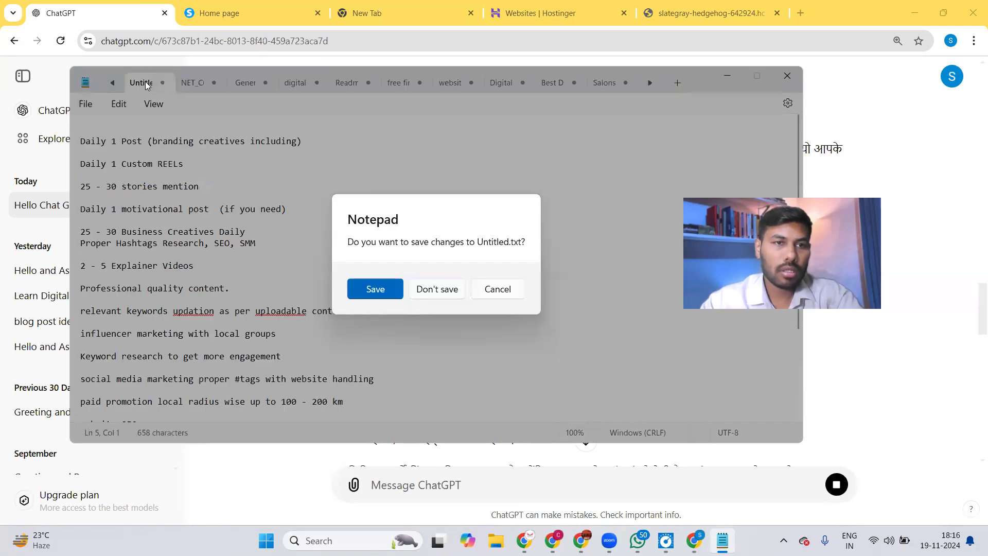
{"action": "left_click", "coordinate": [497, 288]}
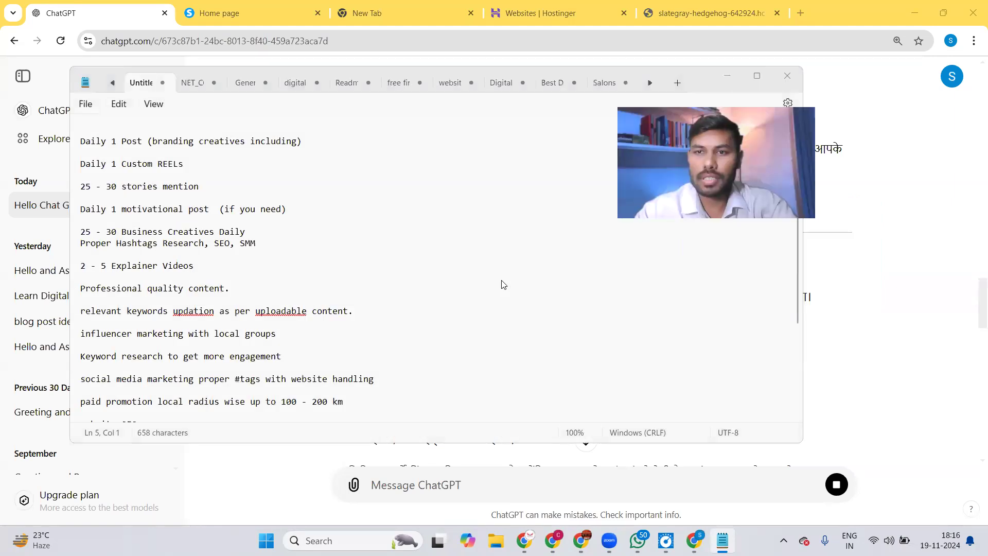
{"action": "left_click", "coordinate": [891, 20]}
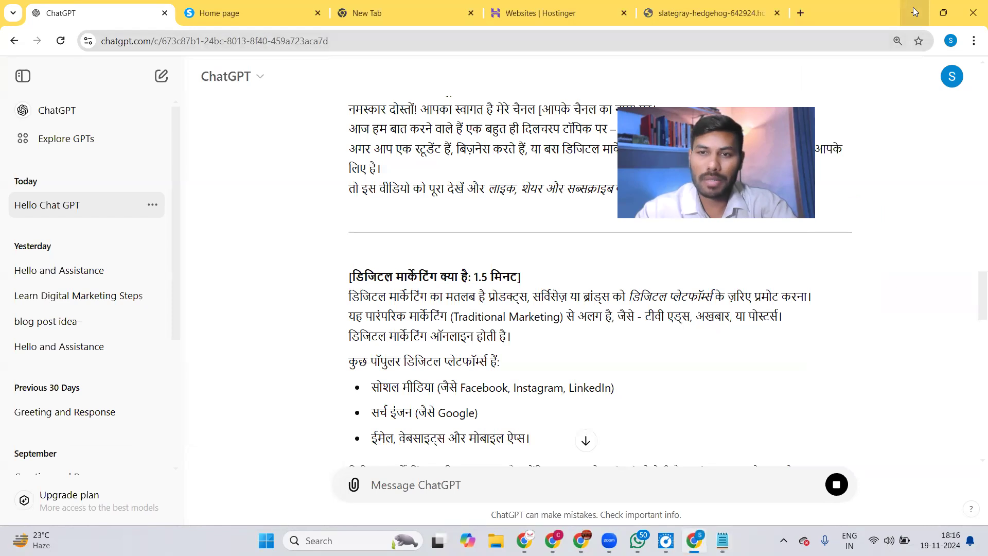
Minimize Chrome and open the other Chrome profile on its YouTube Studio tab.
{"action": "left_click", "coordinate": [914, 10]}
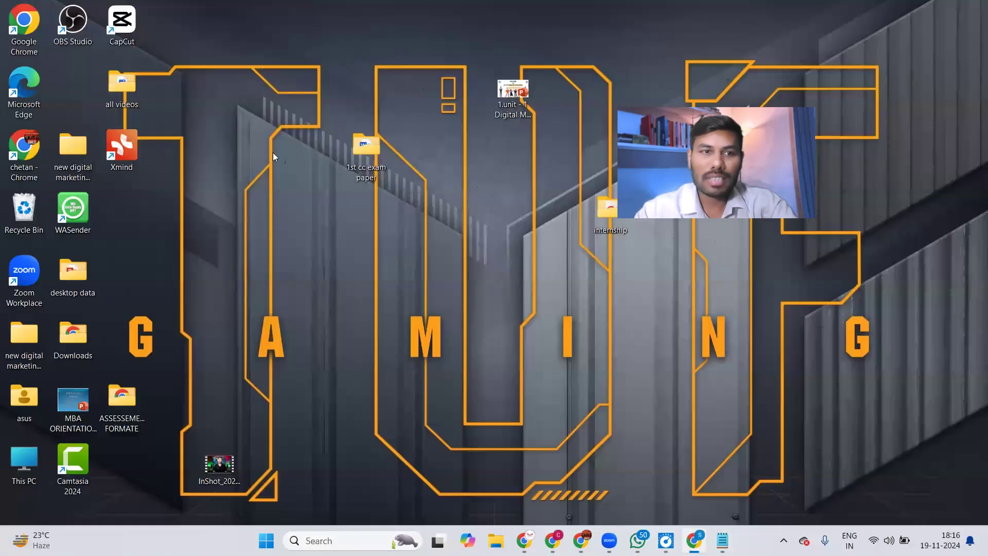
{"action": "double_click", "coordinate": [30, 149]}
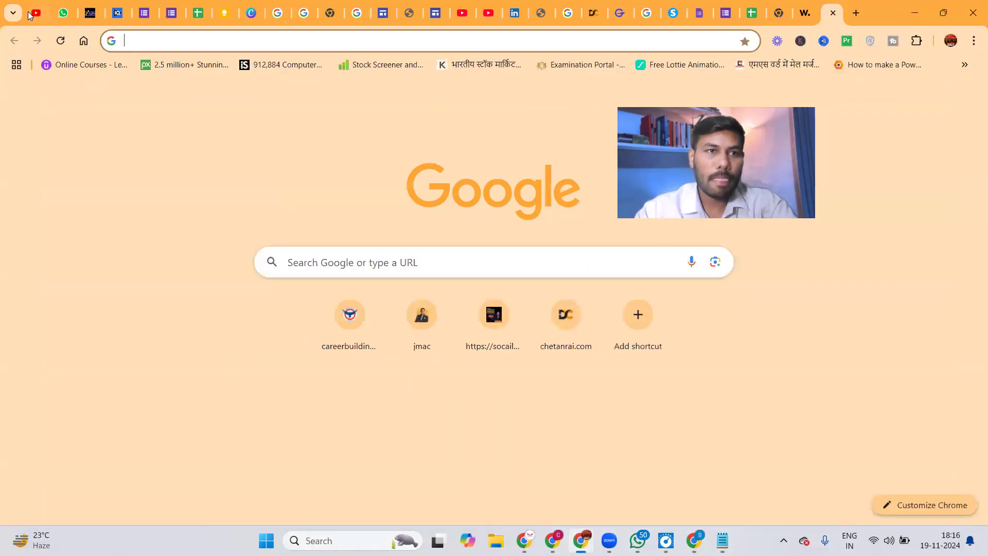
{"action": "left_click", "coordinate": [30, 15]}
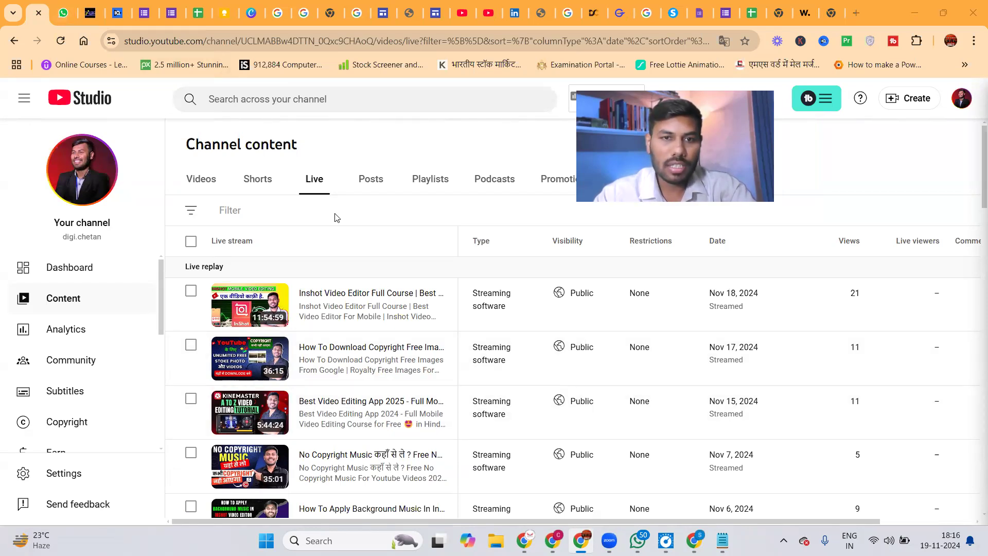
From Videos, go to the next page and open the Canva FULL COURSE video's details.
{"action": "left_click", "coordinate": [200, 180]}
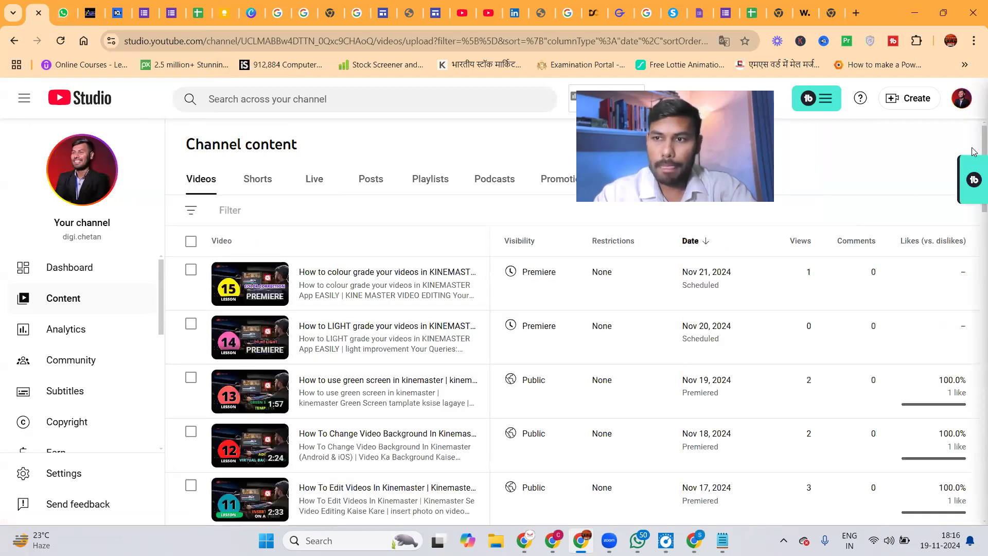
{"action": "left_click_drag", "start_coordinate": [974, 144], "coordinate": [975, 456]}
{"action": "scroll", "coordinate": [975, 456], "scroll_direction": "down", "scroll_amount": 1}
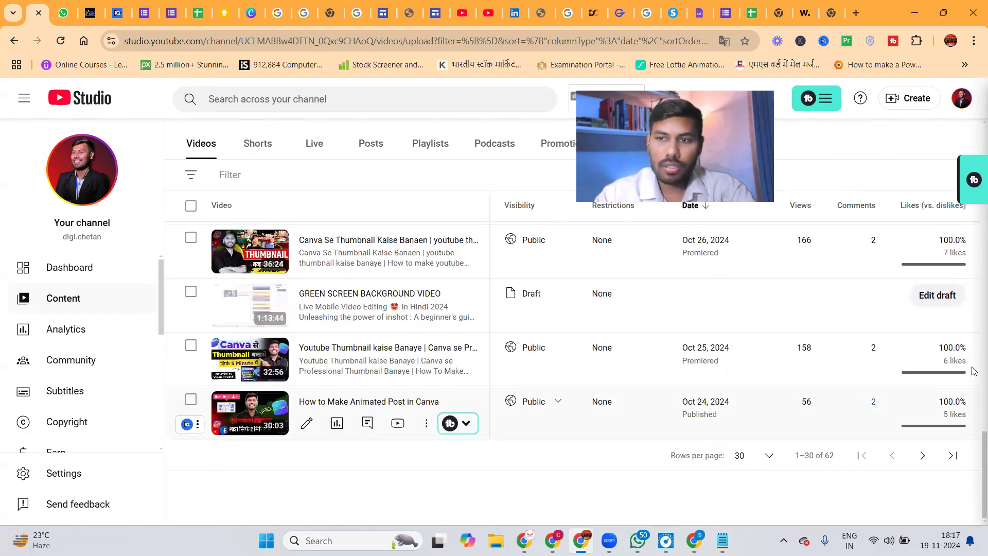
{"action": "left_click", "coordinate": [922, 456]}
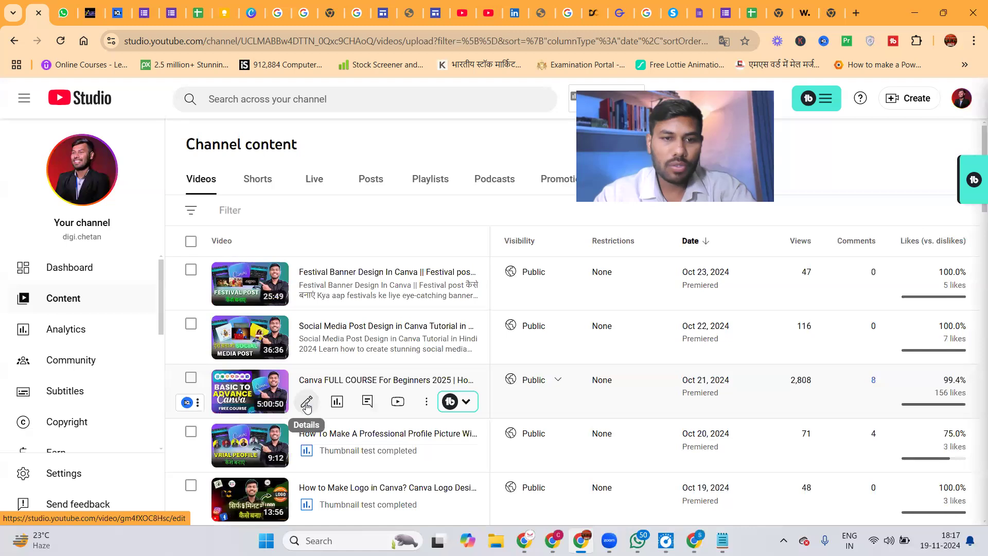
{"action": "left_click", "coordinate": [307, 404]}
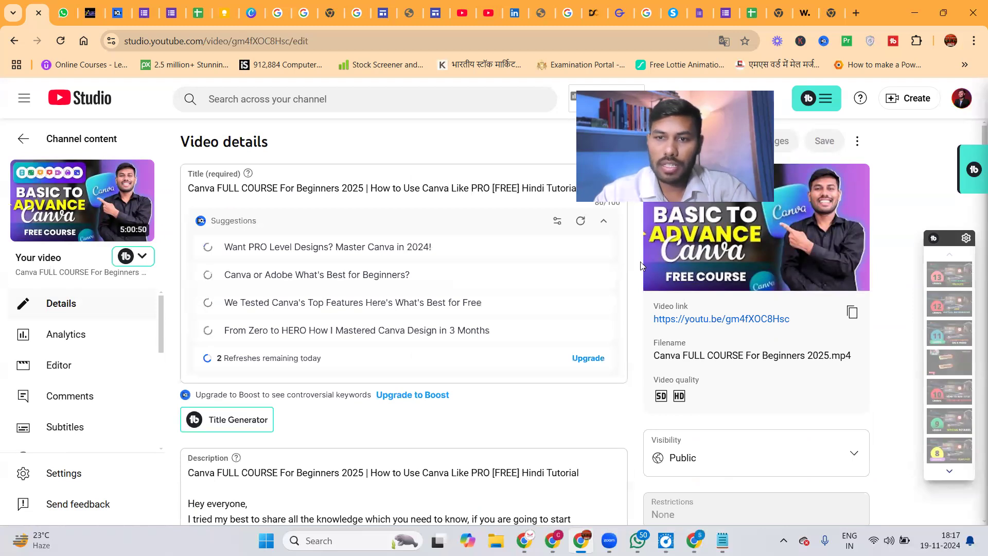
{"action": "scroll", "coordinate": [974, 154], "scroll_direction": "down", "scroll_amount": 15}
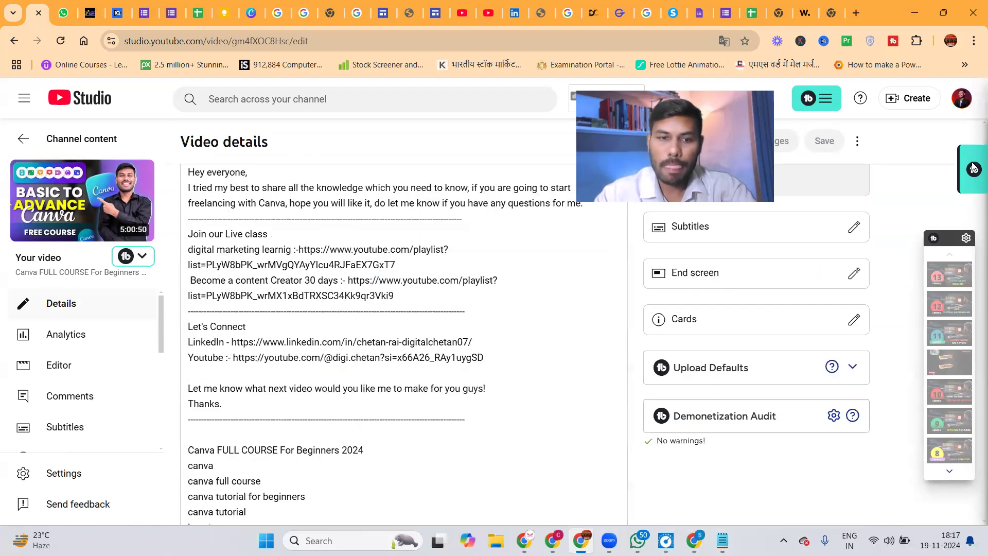
{"action": "scroll", "coordinate": [974, 232], "scroll_direction": "down", "scroll_amount": 10}
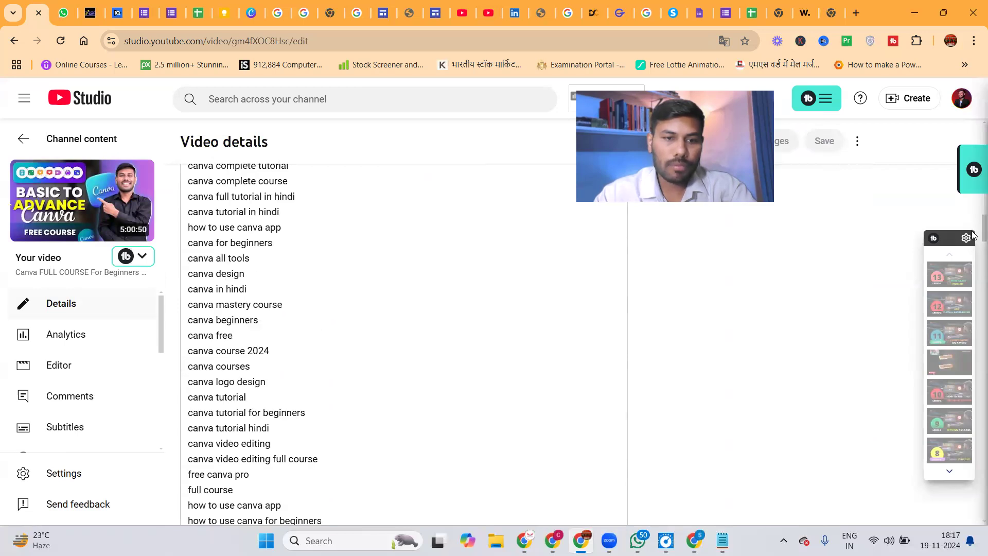
{"action": "scroll", "coordinate": [975, 268], "scroll_direction": "down", "scroll_amount": 4}
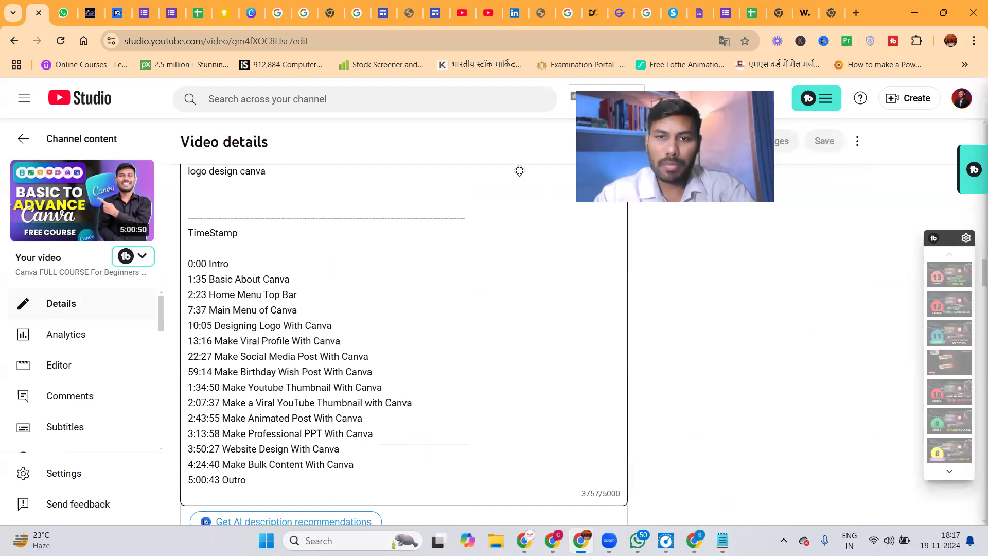
{"action": "left_click_drag", "start_coordinate": [660, 145], "coordinate": [520, 171]}
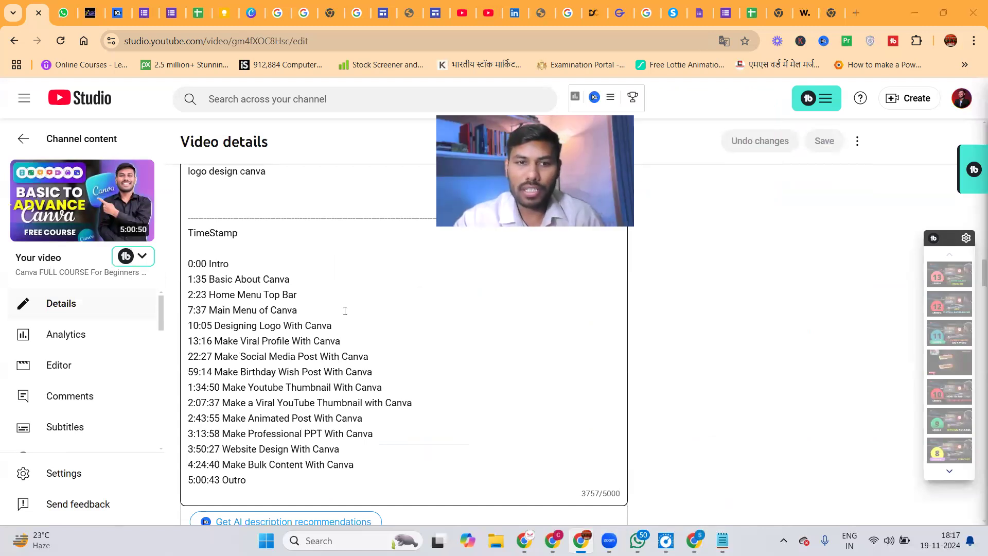
{"action": "left_click", "coordinate": [190, 326]}
{"action": "left_click_drag", "start_coordinate": [210, 326], "coordinate": [328, 326]}
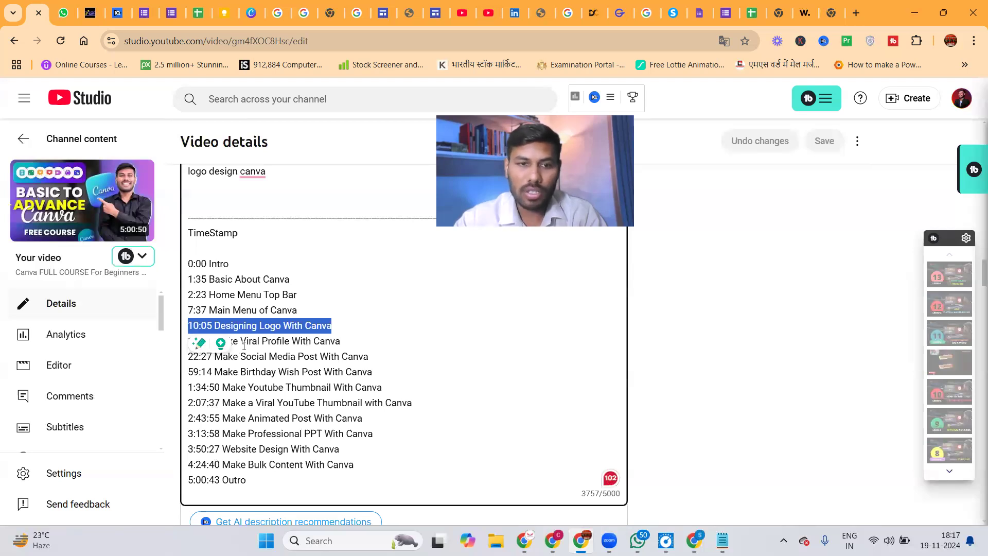
{"action": "key", "text": "Right"}
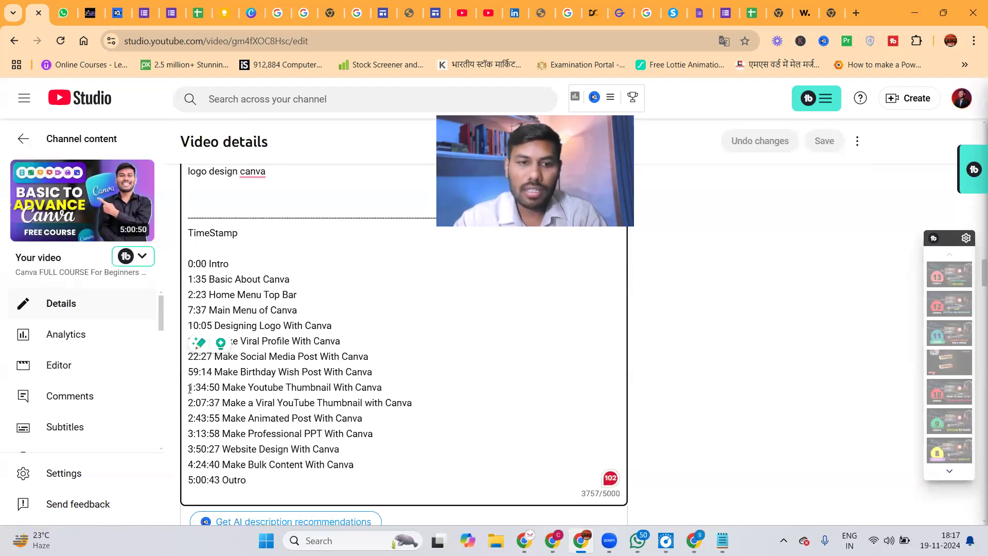
{"action": "left_click_drag", "start_coordinate": [189, 389], "coordinate": [391, 388]}
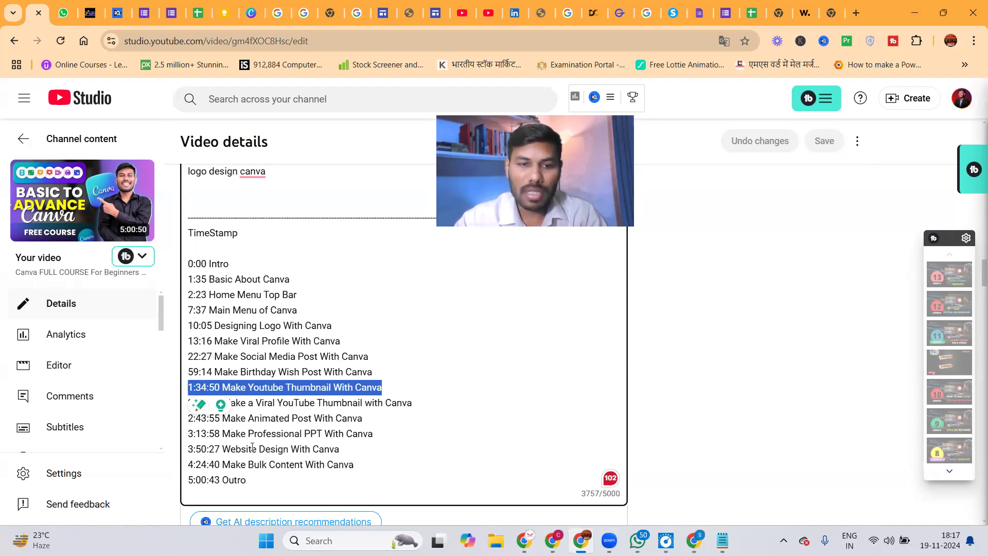
{"action": "left_click_drag", "start_coordinate": [342, 450], "coordinate": [189, 451]}
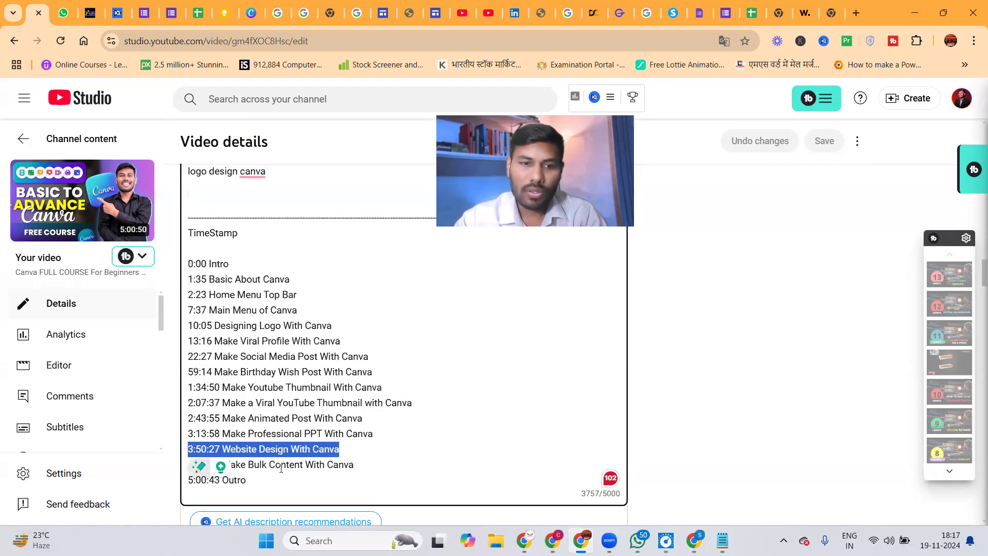
{"action": "scroll", "coordinate": [975, 308], "scroll_direction": "down", "scroll_amount": 20}
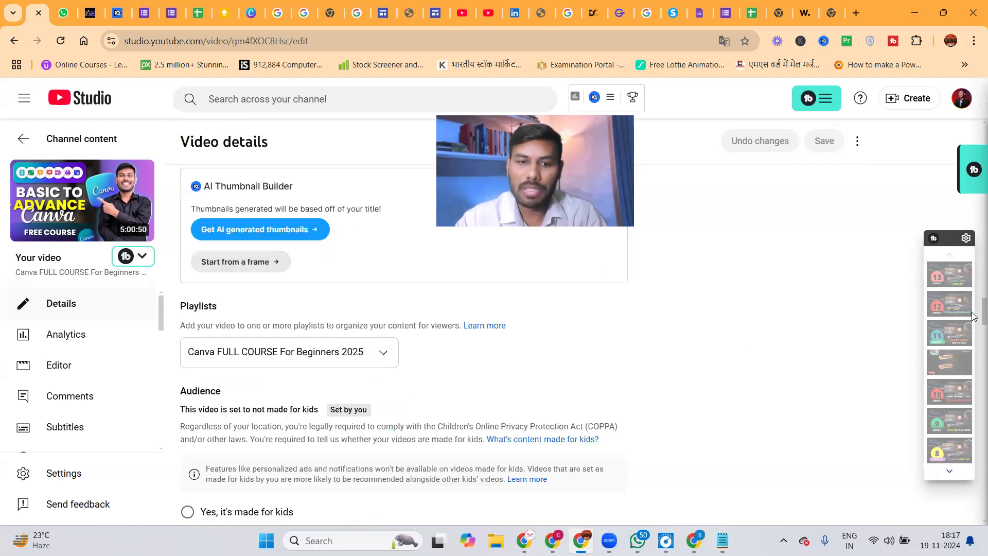
{"action": "scroll", "coordinate": [974, 383], "scroll_direction": "down", "scroll_amount": 12}
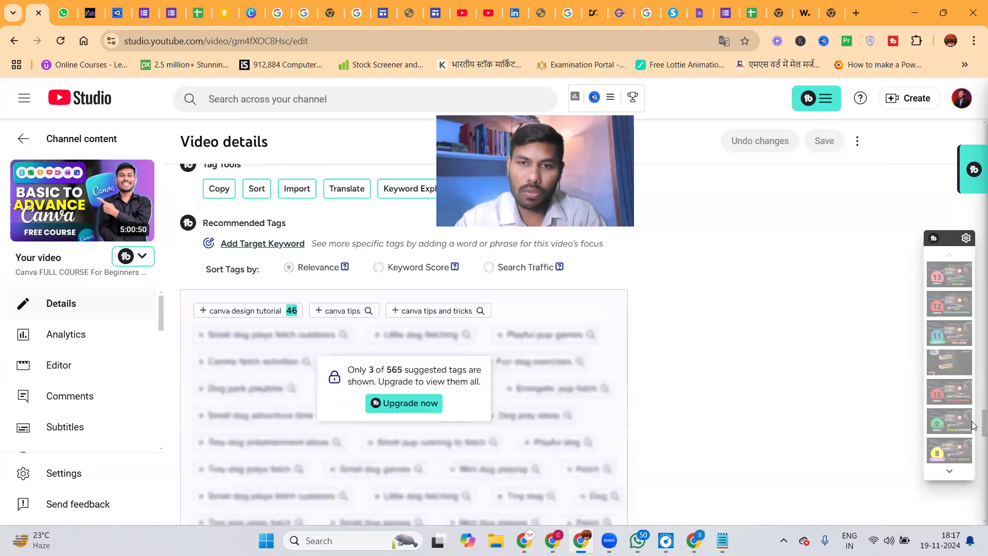
{"action": "scroll", "coordinate": [974, 418], "scroll_direction": "up", "scroll_amount": 20}
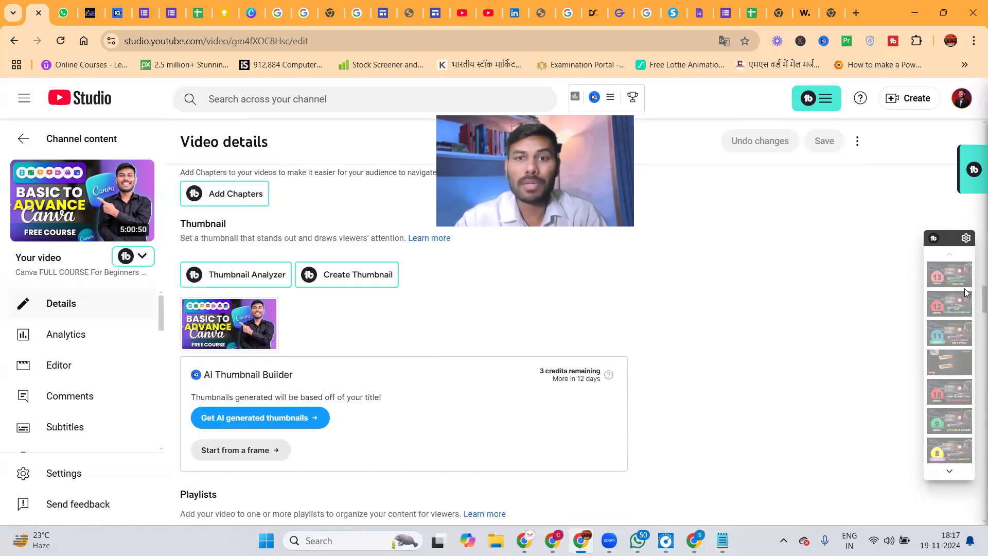
{"action": "scroll", "coordinate": [958, 292], "scroll_direction": "down", "scroll_amount": 5}
{"action": "scroll", "coordinate": [957, 280], "scroll_direction": "up", "scroll_amount": 10}
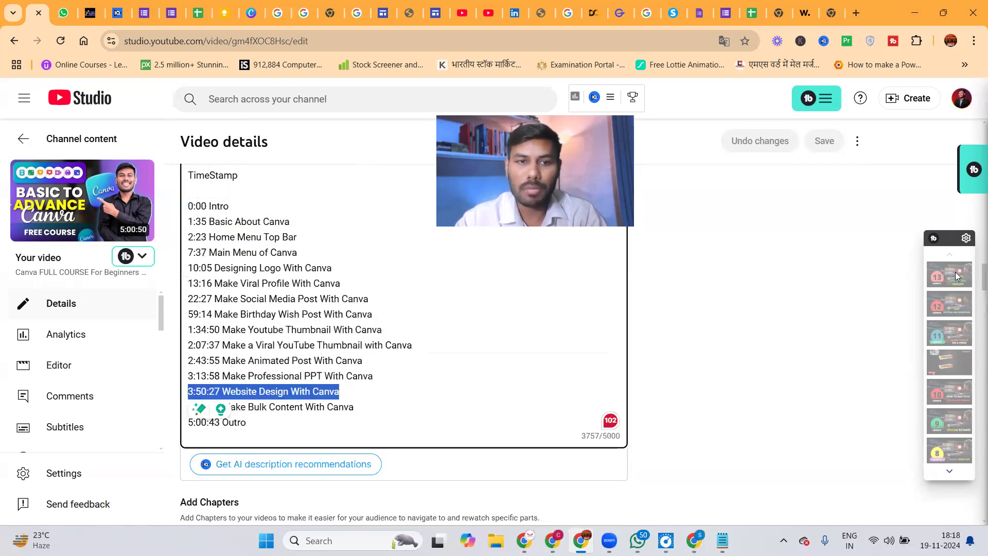
{"action": "scroll", "coordinate": [956, 271], "scroll_direction": "up", "scroll_amount": 1}
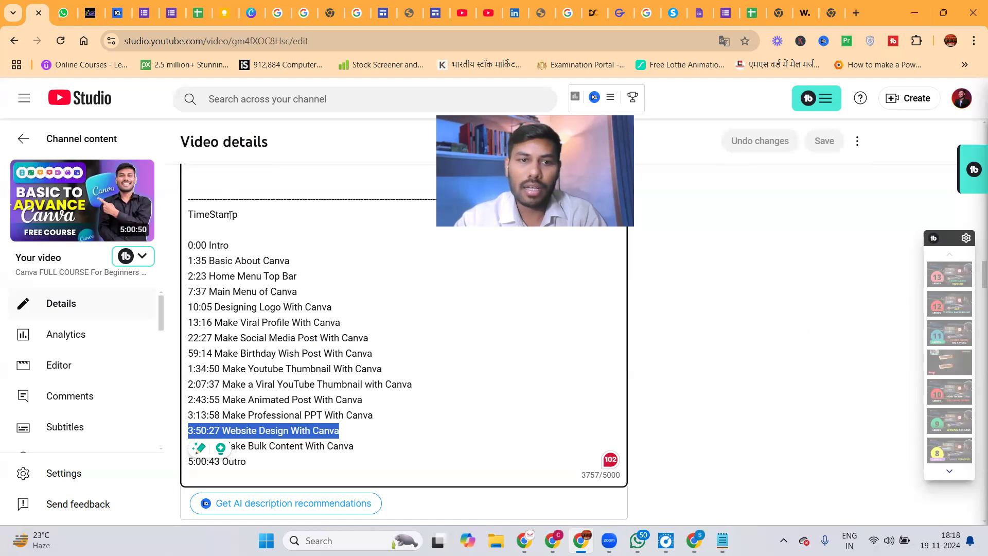
{"action": "left_click_drag", "start_coordinate": [240, 218], "coordinate": [187, 217]}
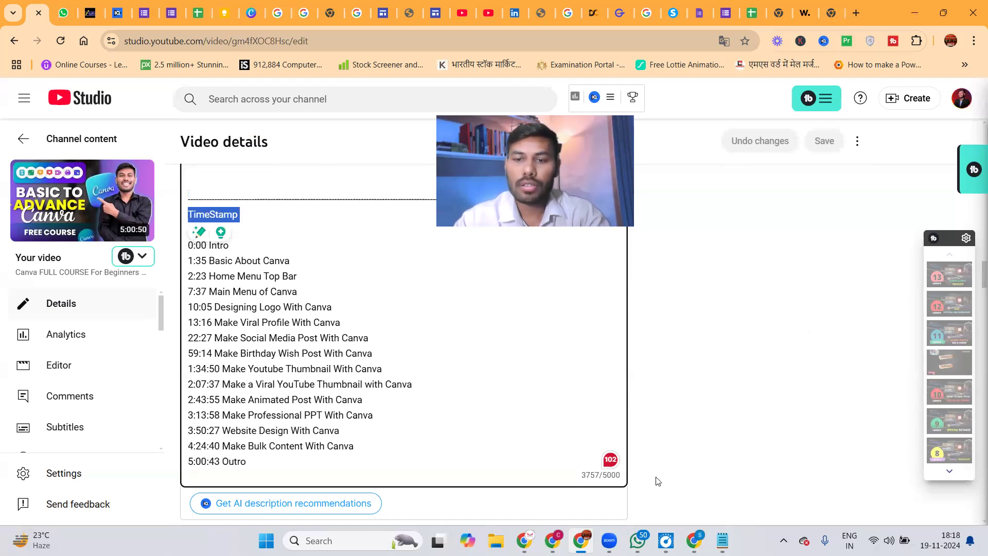
{"action": "left_click", "coordinate": [694, 541]}
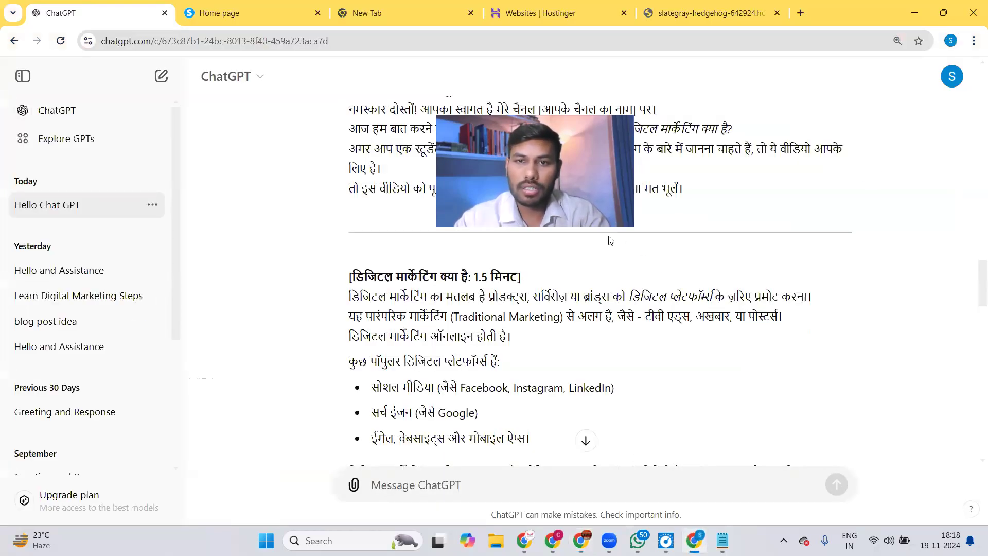
Send 'also give TimeStamp' and review the Hindi script's 0:00–0:30 and 0:30–2:00 sections.
{"action": "left_click", "coordinate": [456, 483]}
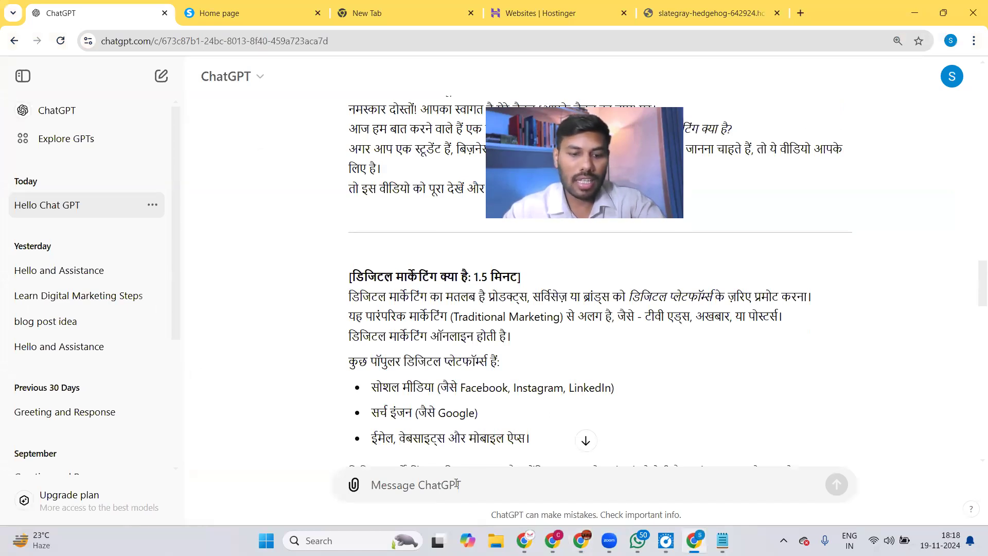
{"action": "type", "text": "also "}
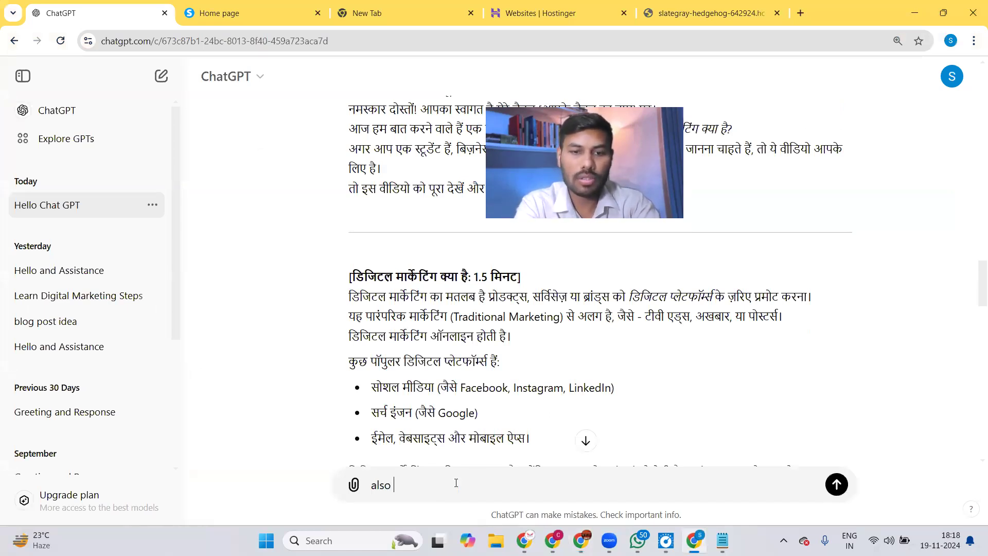
{"action": "type", "text": "give TimeStamp"}
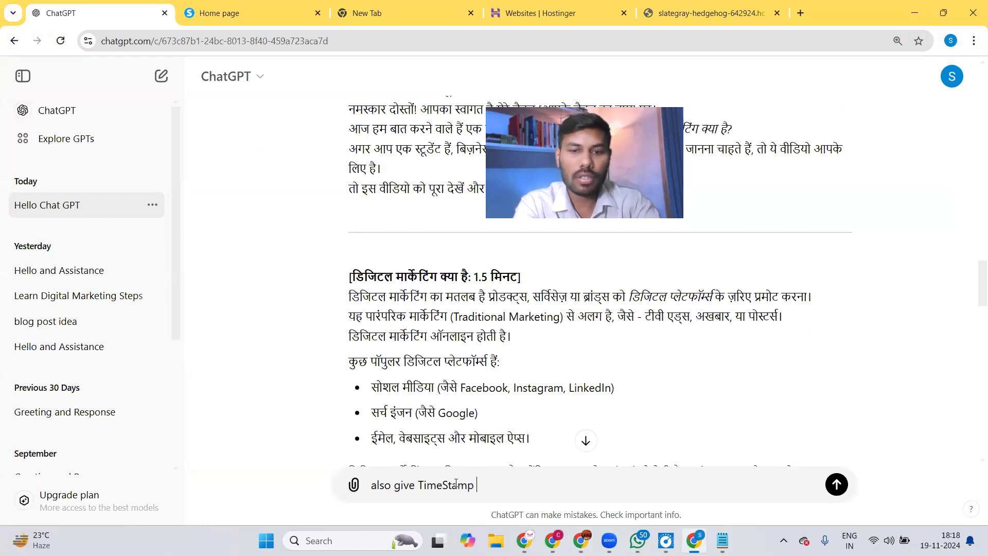
{"action": "key", "text": "Return"}
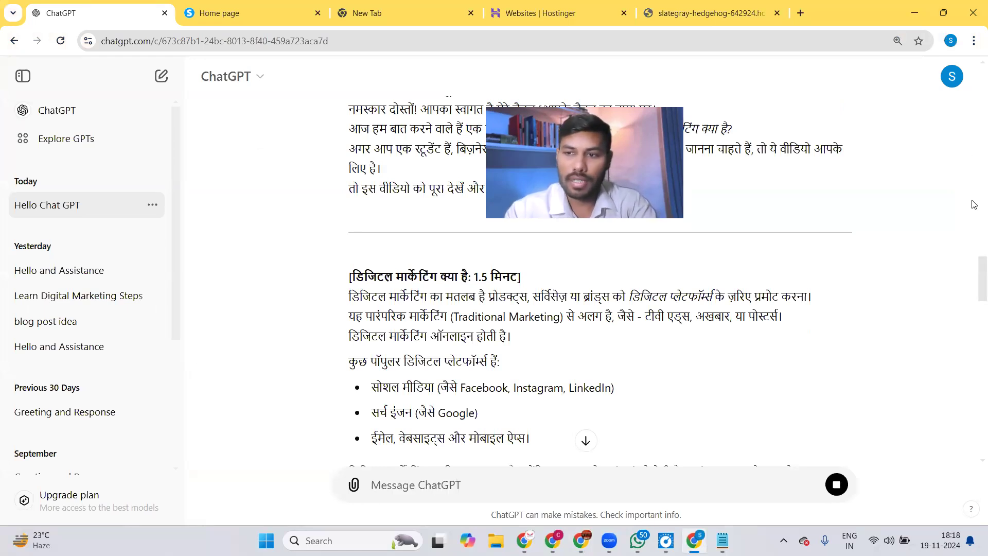
{"action": "left_click_drag", "start_coordinate": [972, 269], "coordinate": [972, 459]}
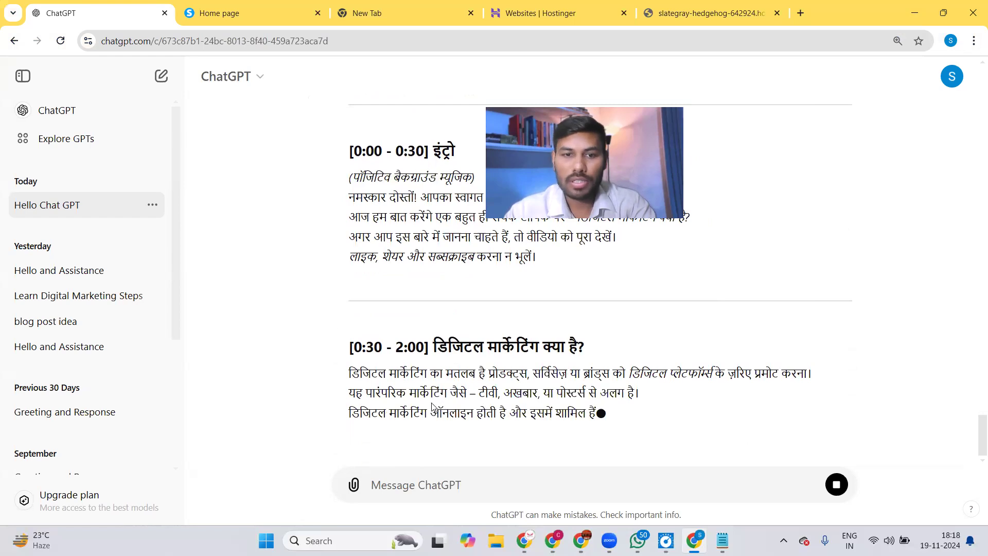
{"action": "scroll", "coordinate": [974, 417], "scroll_direction": "up", "scroll_amount": 4}
{"action": "scroll", "coordinate": [974, 414], "scroll_direction": "down", "scroll_amount": 3}
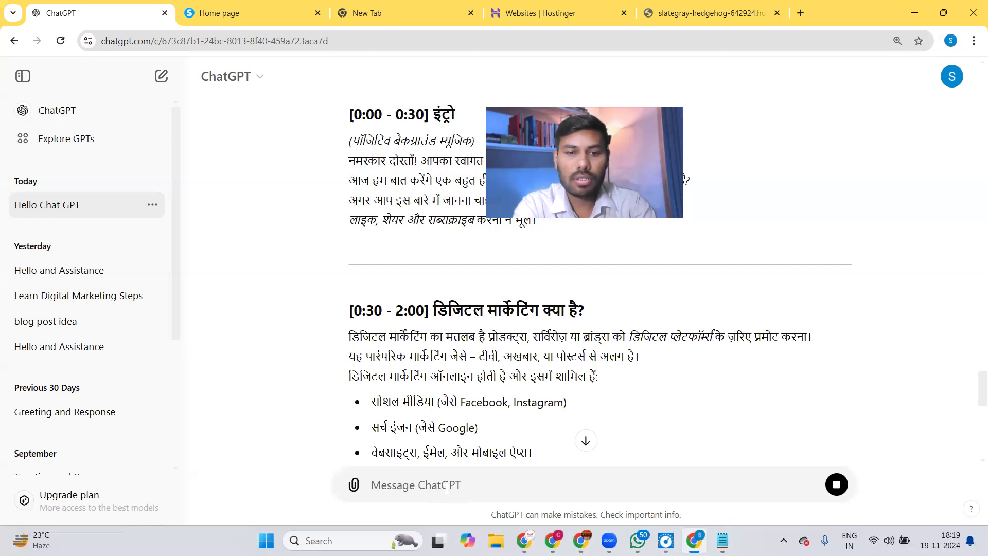
Ask for video editing tools in tabular format, correcting 'formate', and view the table's end.
{"action": "type", "text": "hello cha"}
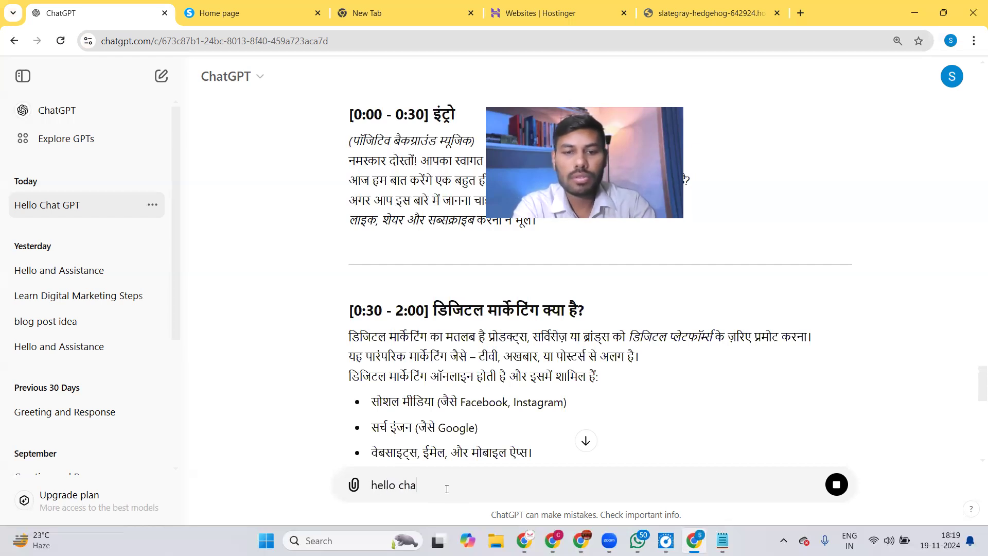
{"action": "type", "text": "t give"}
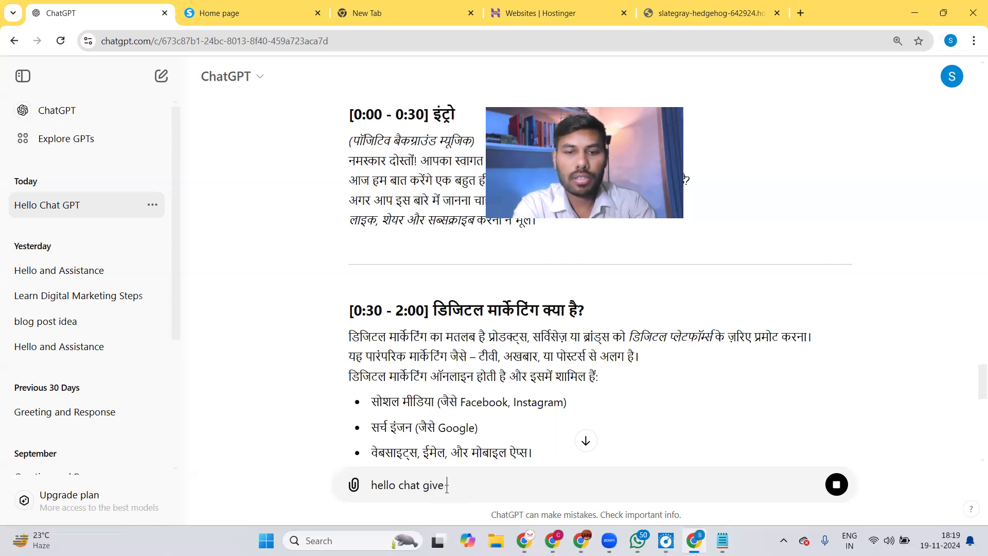
{"action": "type", "text": " me some tools"}
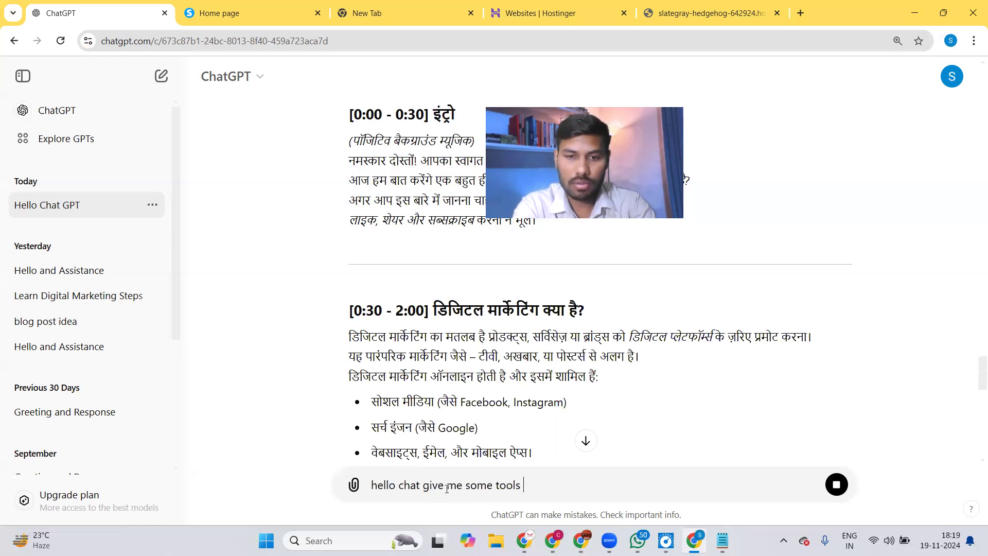
{"action": "type", "text": " for ed"}
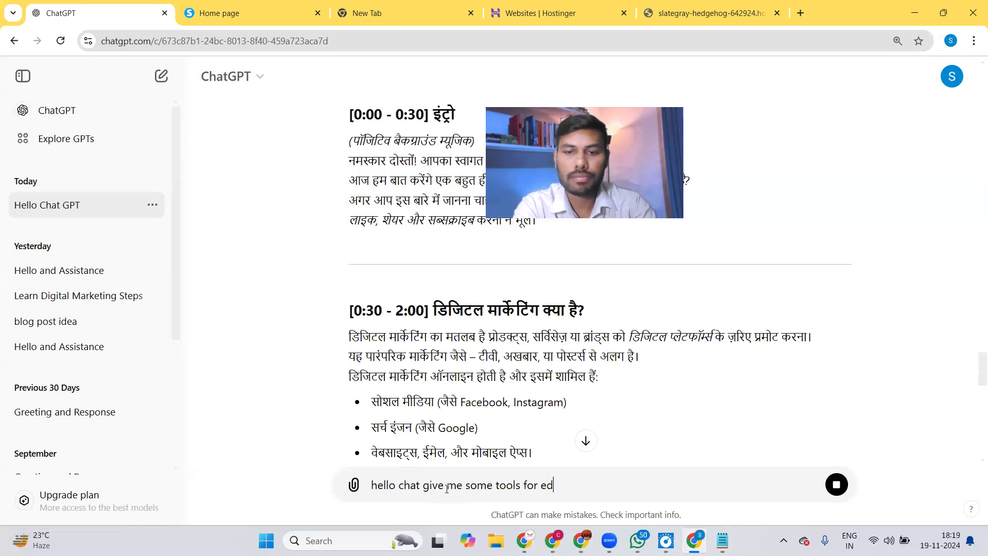
{"action": "key", "text": "BackSpace"}
{"action": "key", "text": "BackSpace"}
{"action": "type", "text": "video  t"}
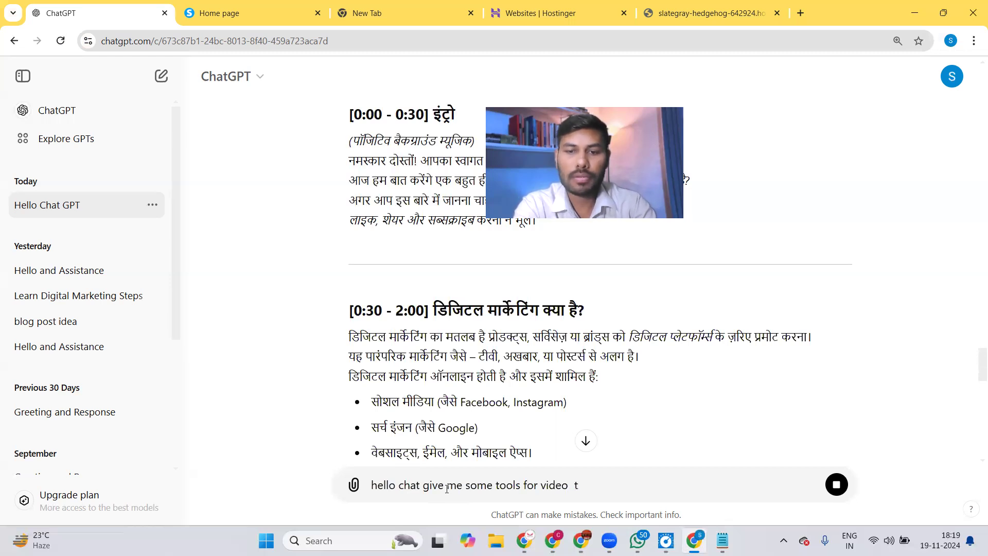
{"action": "key", "text": "BackSpace"}
{"action": "type", "text": "editing"}
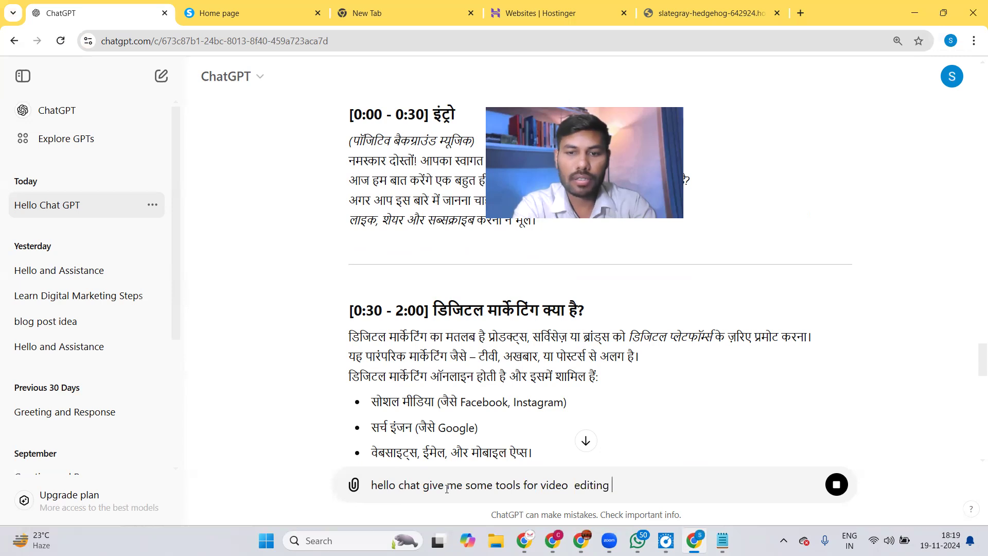
{"action": "type", "text": "in tabul"}
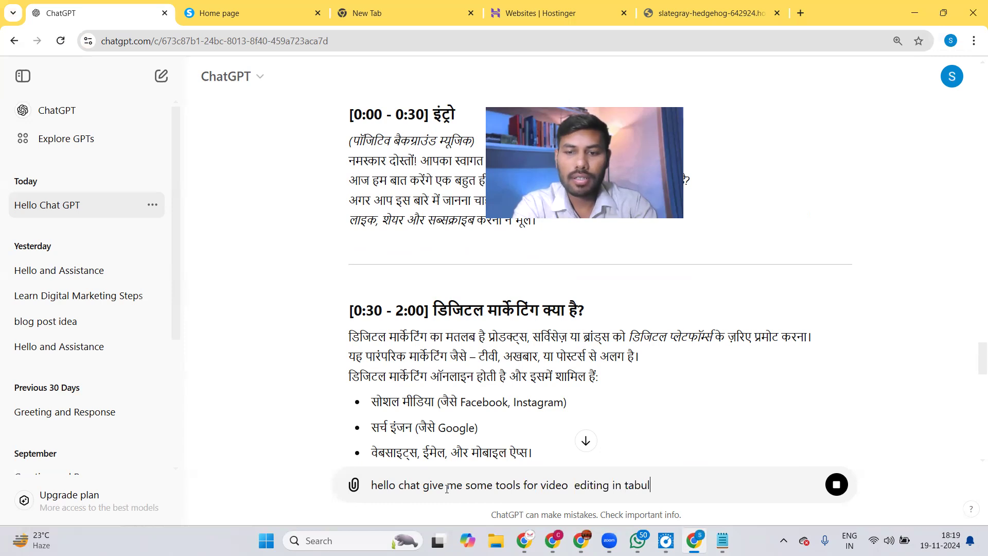
{"action": "type", "text": "ar for"}
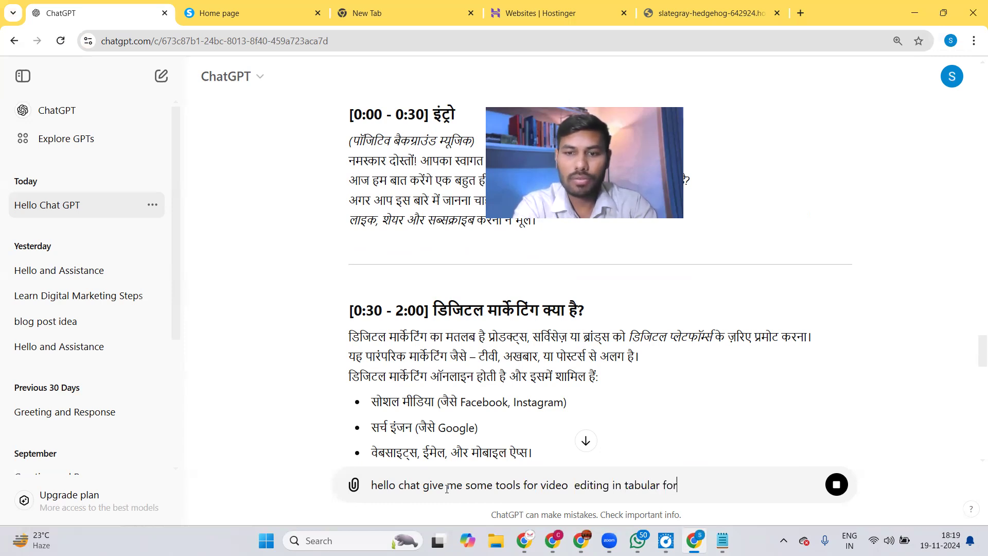
{"action": "type", "text": "mate"}
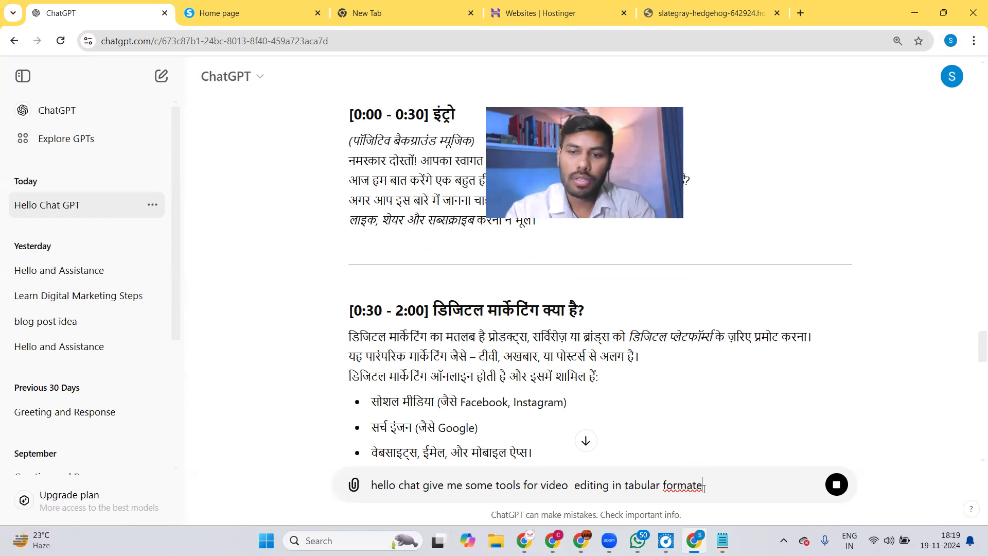
{"action": "right_click", "coordinate": [693, 485]}
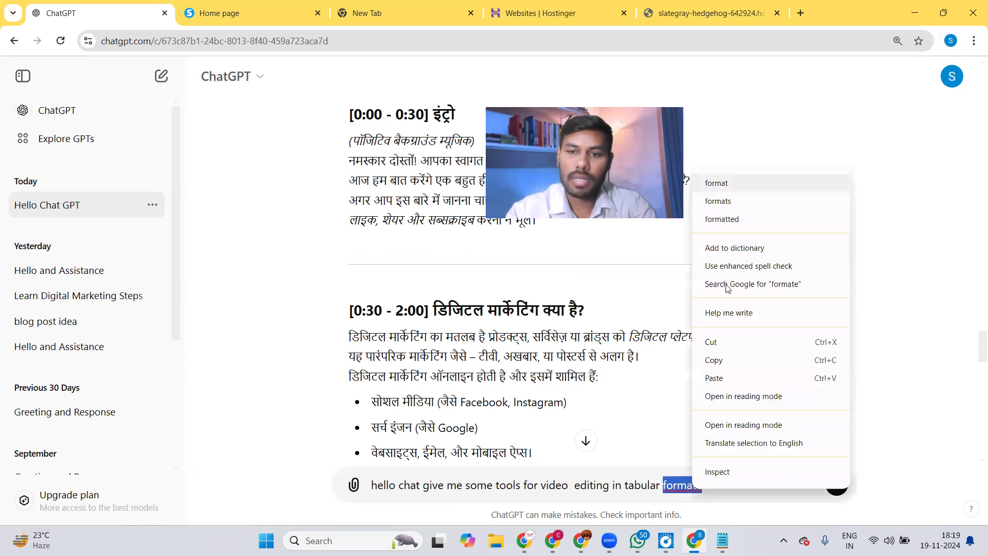
{"action": "left_click", "coordinate": [712, 184]}
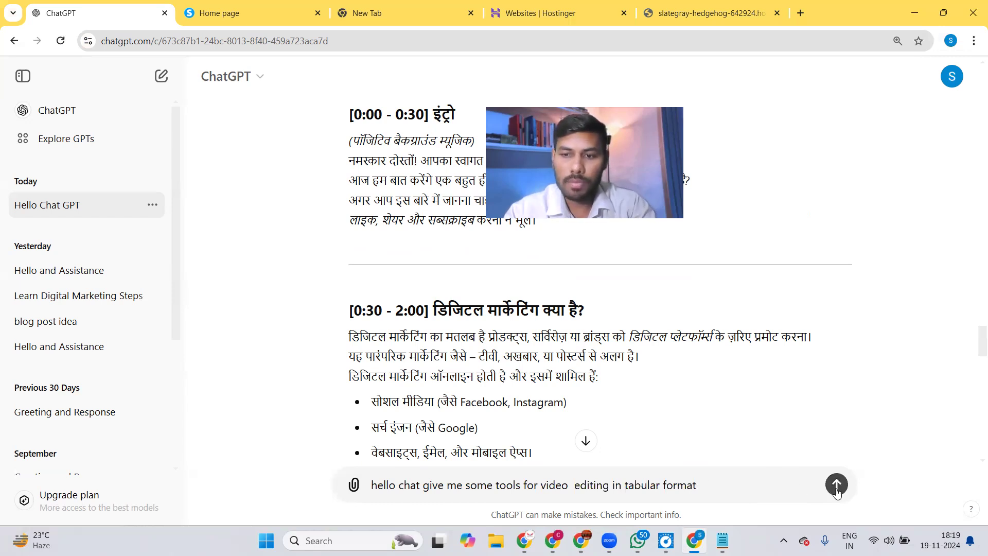
{"action": "left_click", "coordinate": [836, 486]}
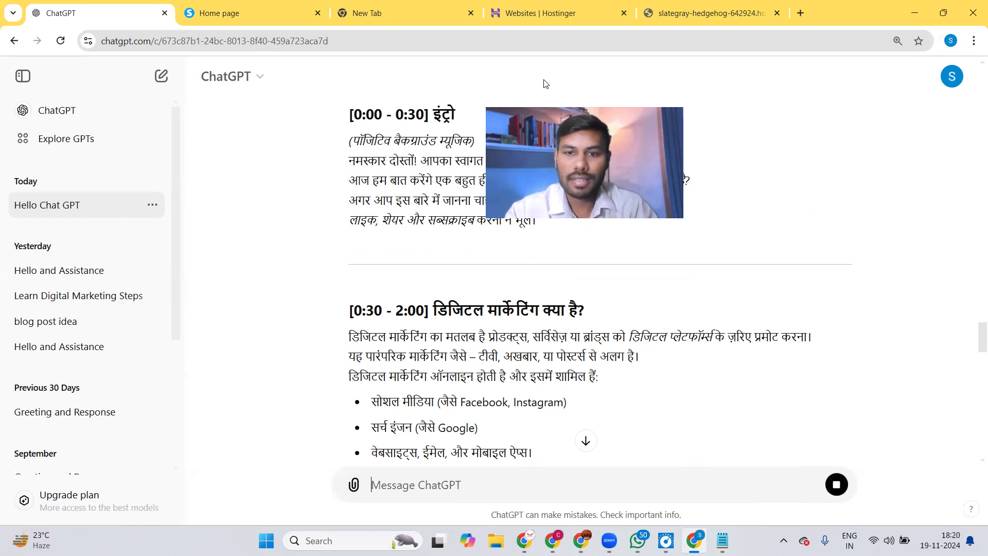
{"action": "left_click_drag", "start_coordinate": [973, 337], "coordinate": [971, 476]}
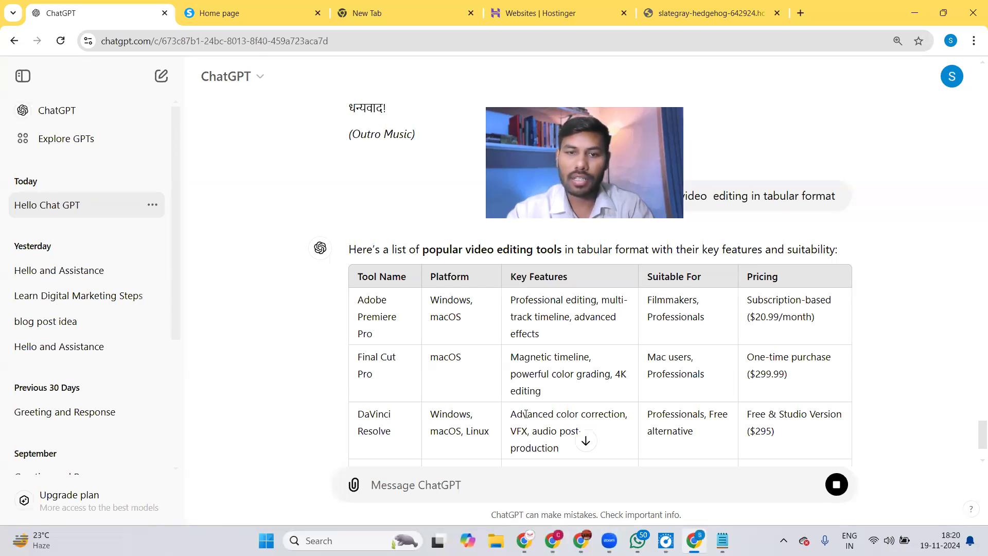
{"action": "left_click", "coordinate": [585, 442]}
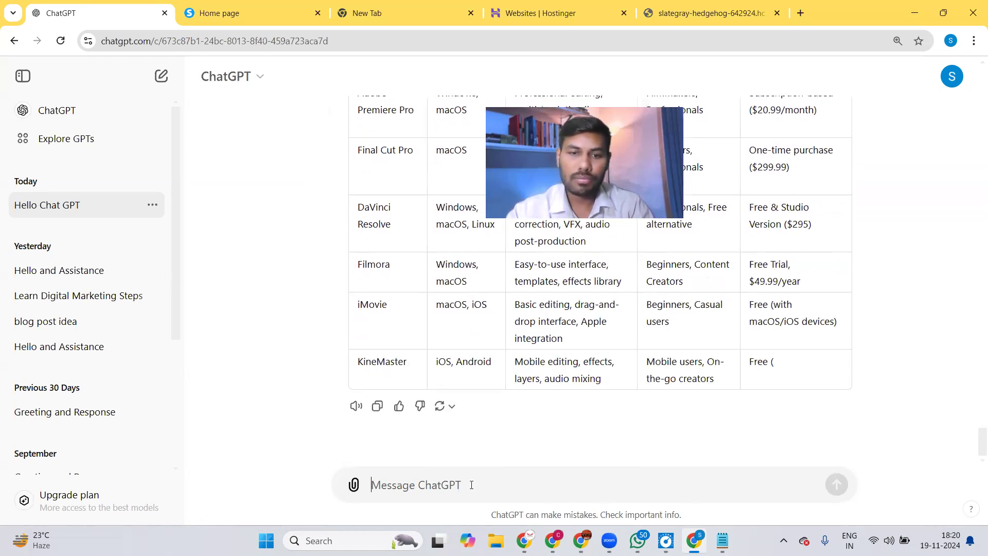
Ask for 'only for mobile in hinglish' tools and review the KineMaster-to-Quik mobile editor table.
{"action": "type", "text": "hon"}
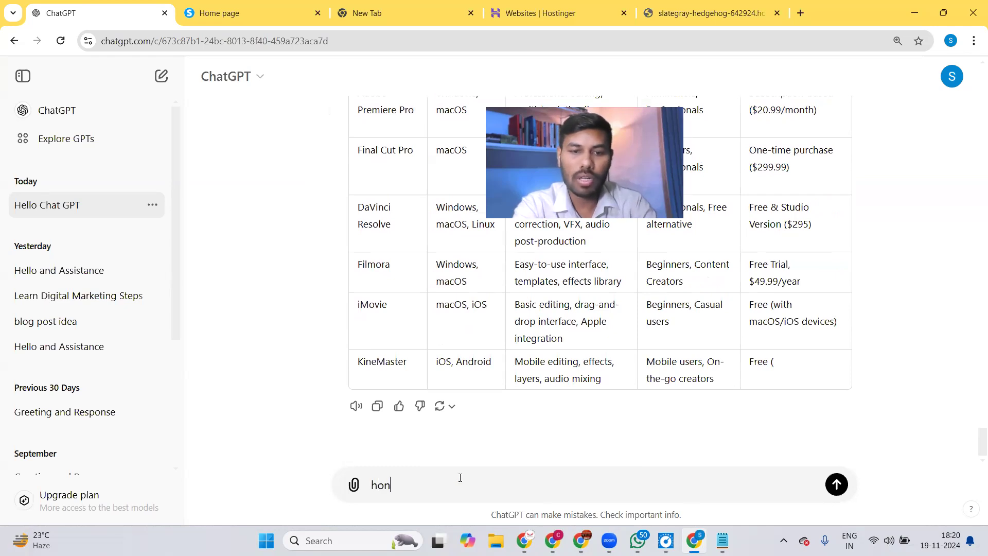
{"action": "key", "text": "BackSpace"}
{"action": "key", "text": "BackSpace"}
{"action": "key", "text": "BackSpace"}
{"action": "type", "text": "only o"}
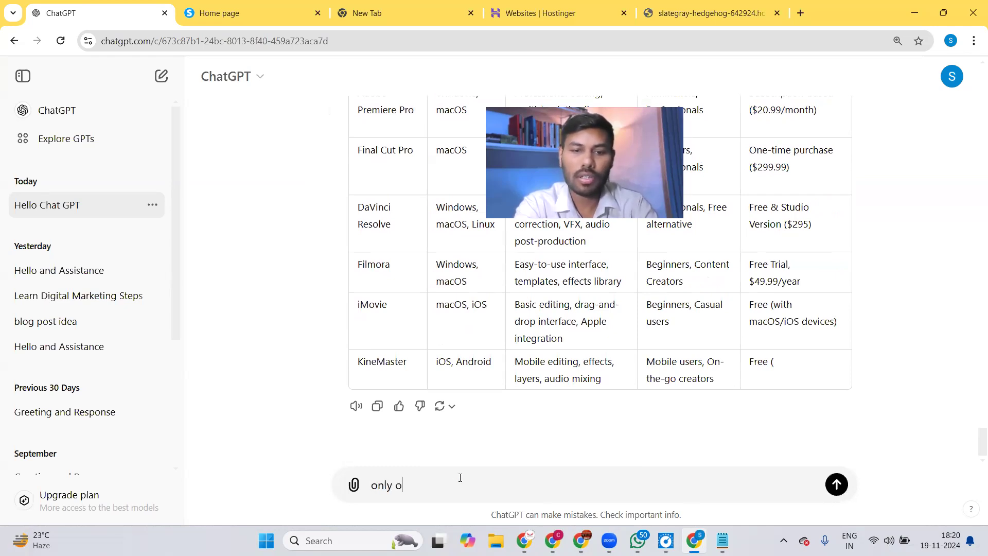
{"action": "key", "text": "BackSpace"}
{"action": "type", "text": "for m"}
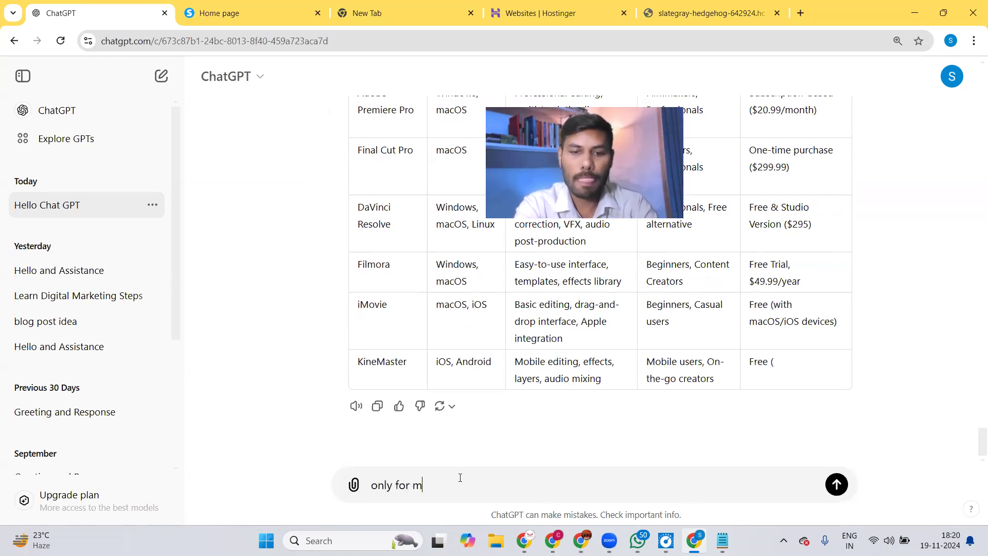
{"action": "type", "text": "ake"}
{"action": "key", "text": "BackSpace"}
{"action": "key", "text": "BackSpace"}
{"action": "key", "text": "BackSpace"}
{"action": "type", "text": "ob"}
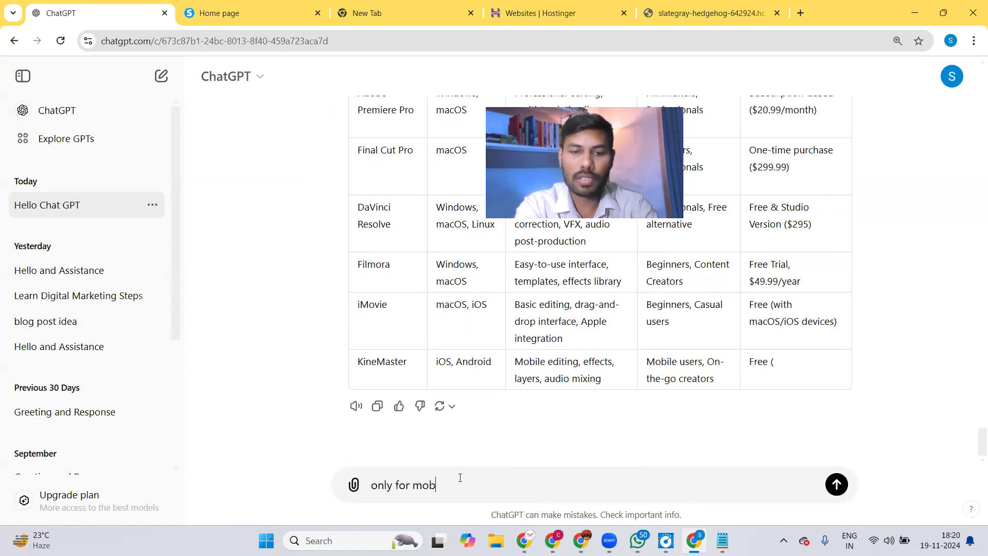
{"action": "type", "text": "ile in h"}
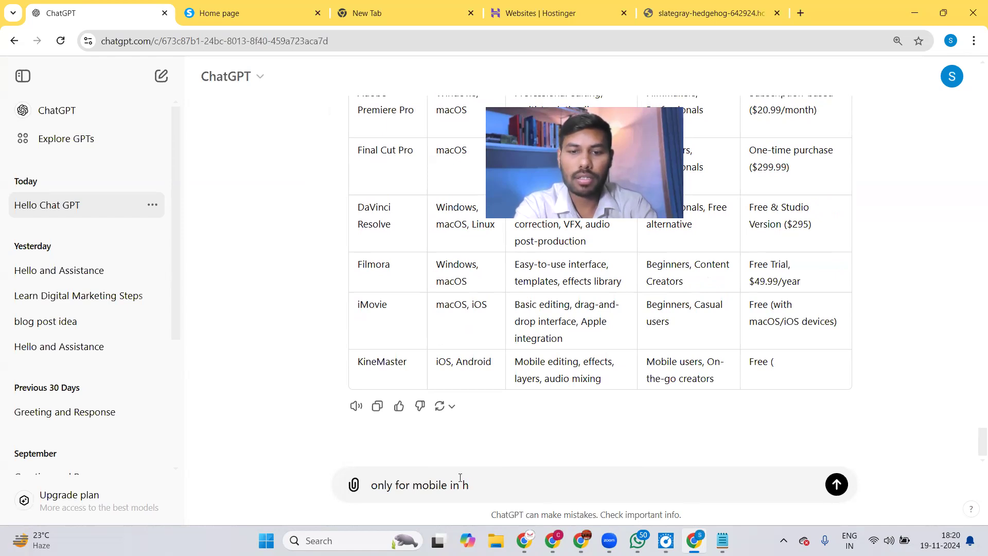
{"action": "type", "text": "iinglish"}
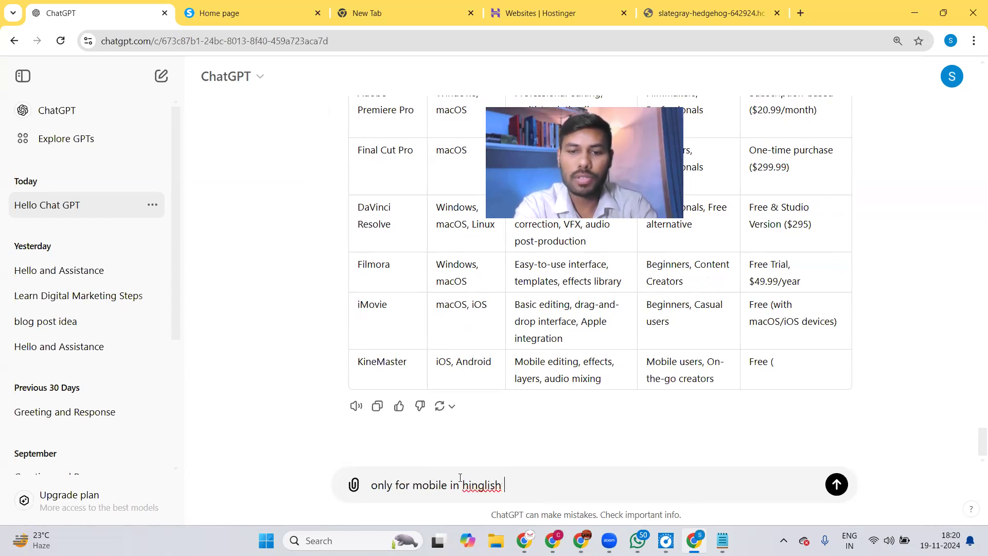
{"action": "key", "text": "Return"}
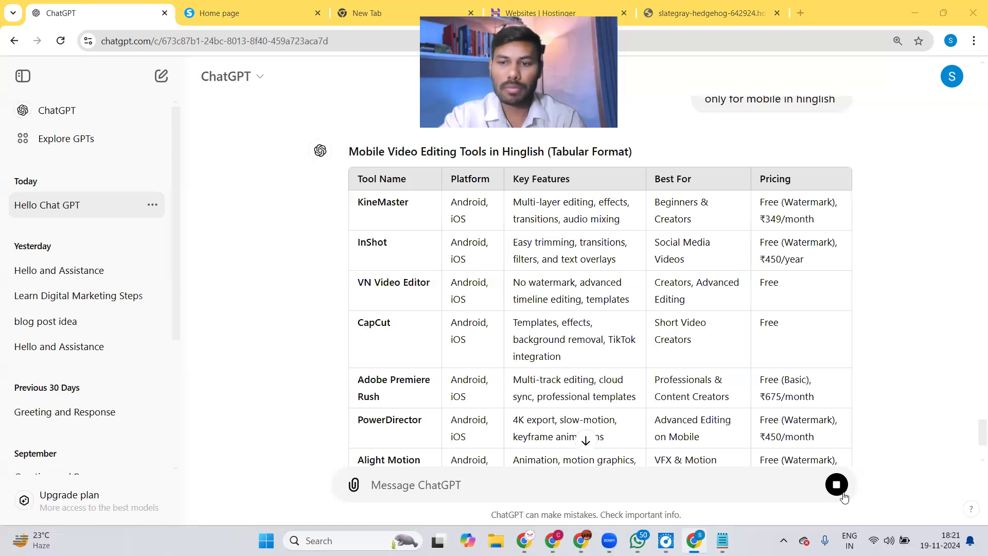
{"action": "scroll", "coordinate": [974, 433], "scroll_direction": "down", "scroll_amount": 3}
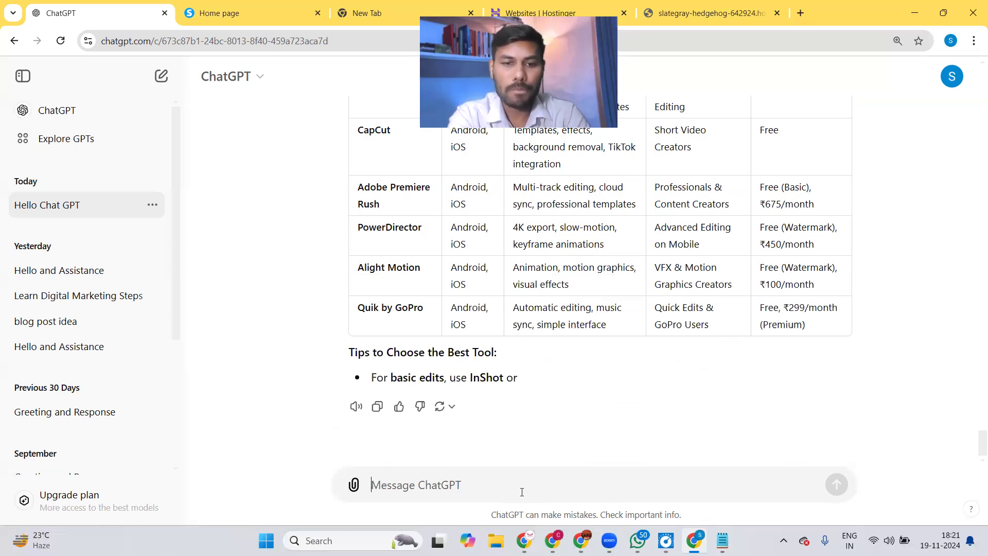
{"action": "type", "text": "mujhe "}
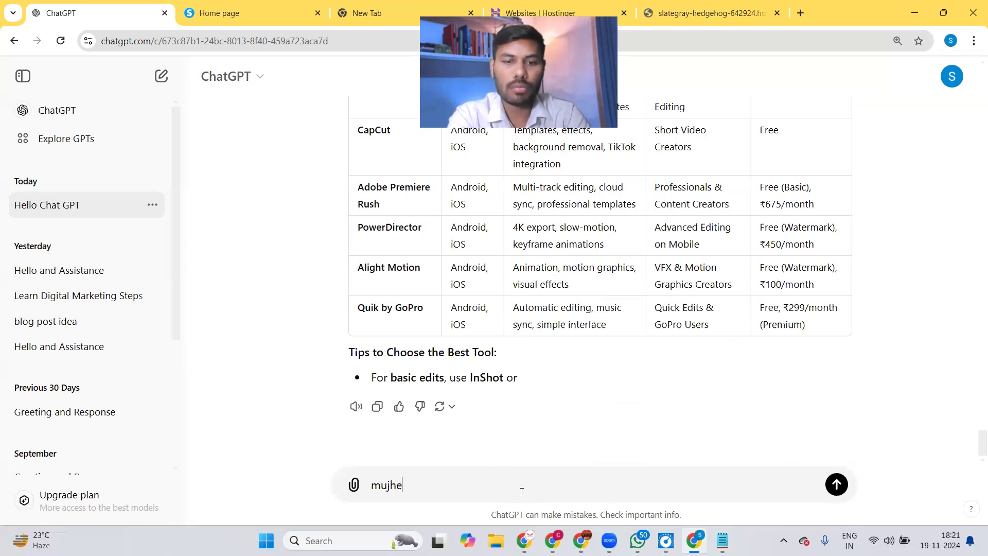
{"action": "type", "text": "abo"}
Request Hinglish content for the Home, About Us, Services and Contact Us website pages.
{"action": "key", "text": "BackSpace"}
{"action": "key", "text": "BackSpace"}
{"action": "type", "text": "p"}
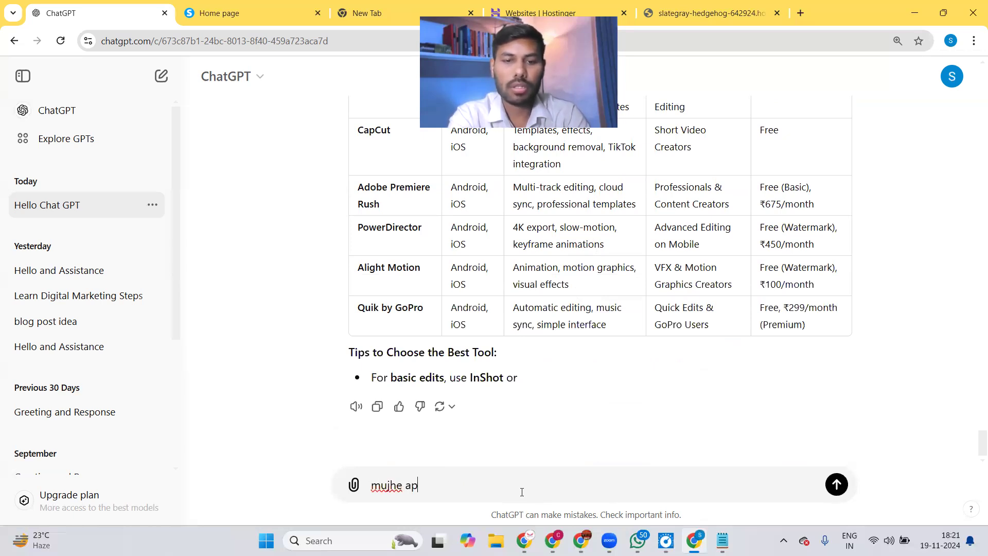
{"action": "type", "text": "ni web"}
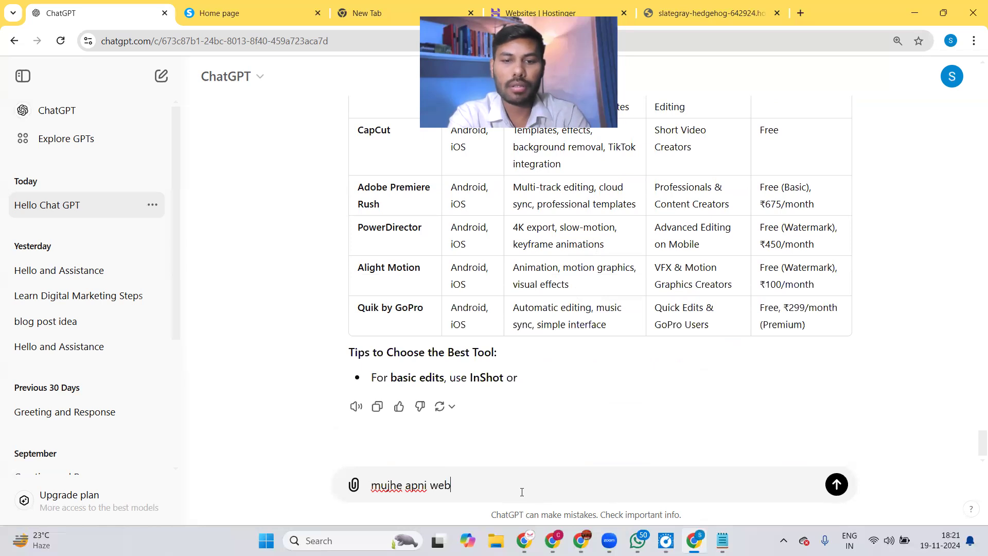
{"action": "type", "text": "site ke liye home page "}
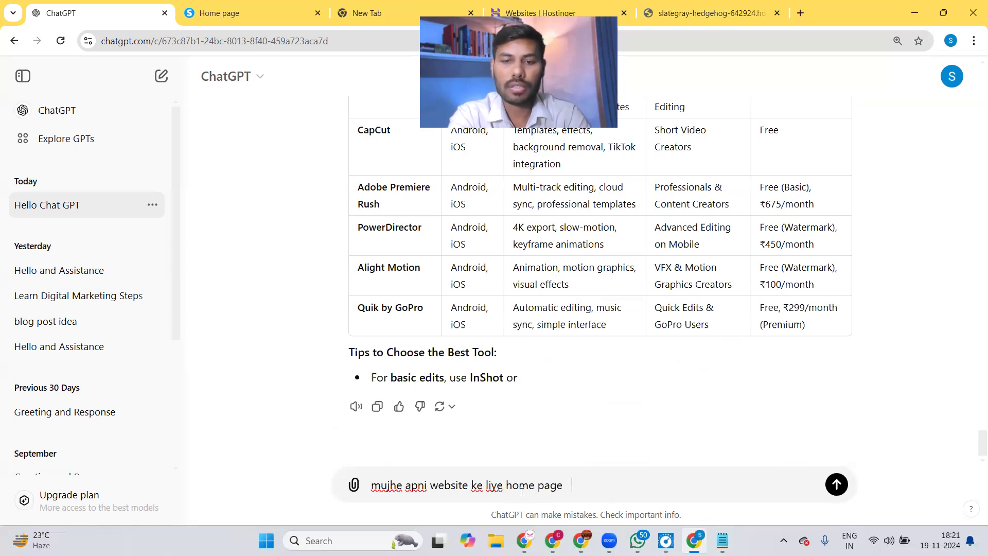
{"action": "type", "text": ", about us page , se"}
{"action": "key", "text": "BackSpace"}
{"action": "key", "text": "BackSpace"}
{"action": "type", "text": "se"}
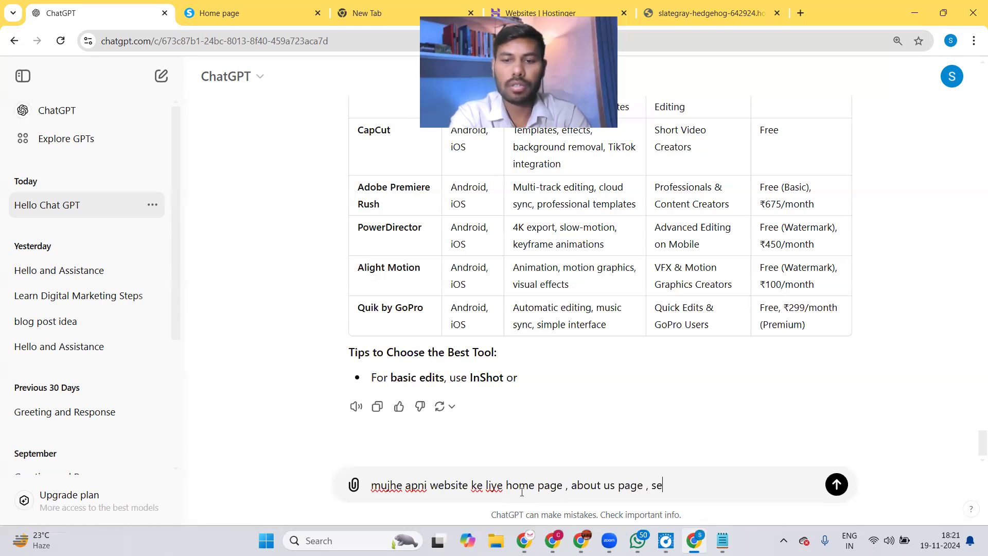
{"action": "type", "text": "rvices pa"}
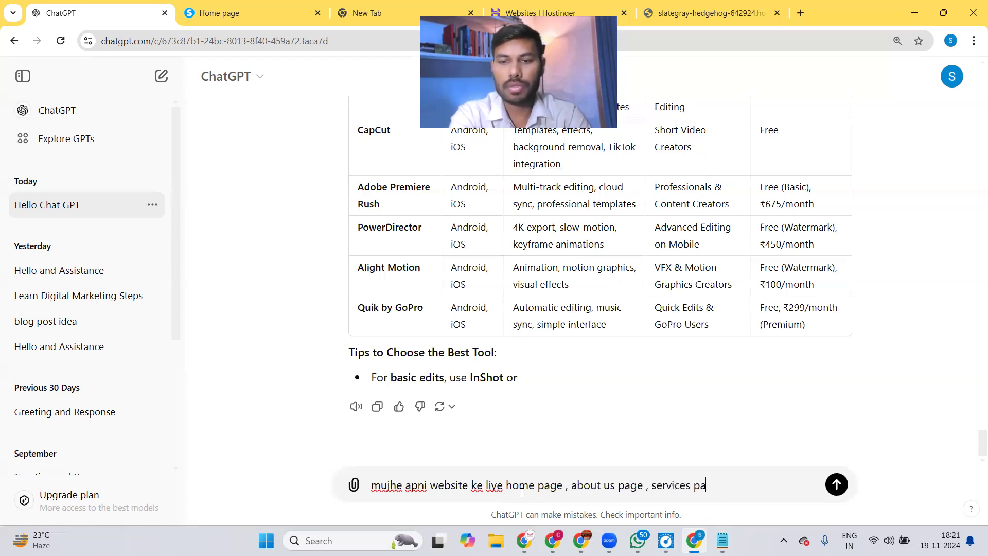
{"action": "type", "text": "ge , cont"}
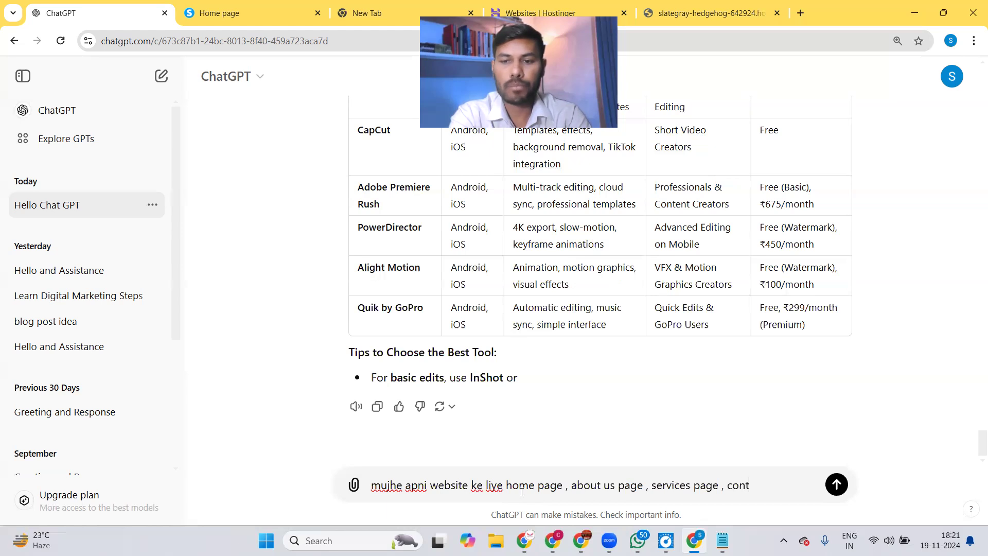
{"action": "type", "text": "act us page "}
{"action": "type", "text": "chahiye "}
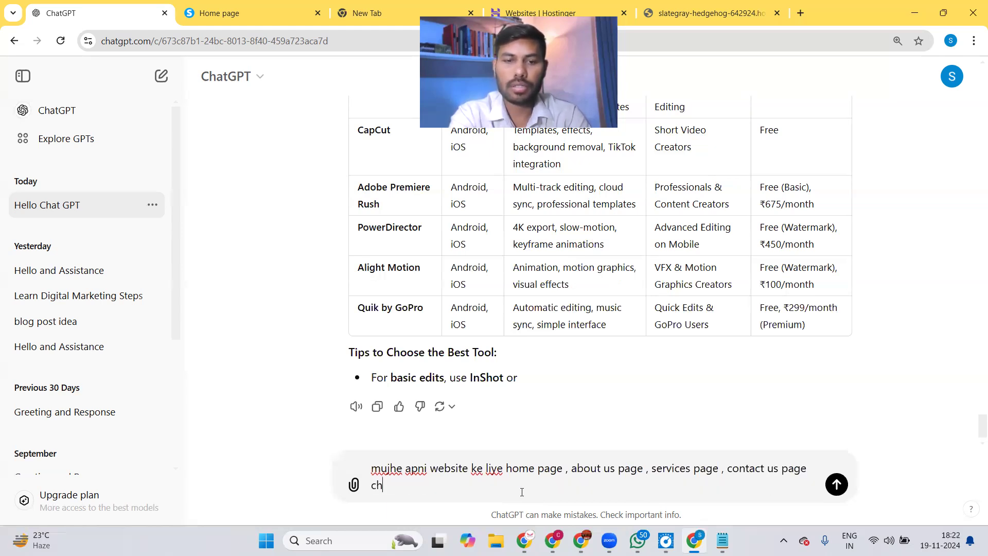
{"action": "type", "text": "ha"}
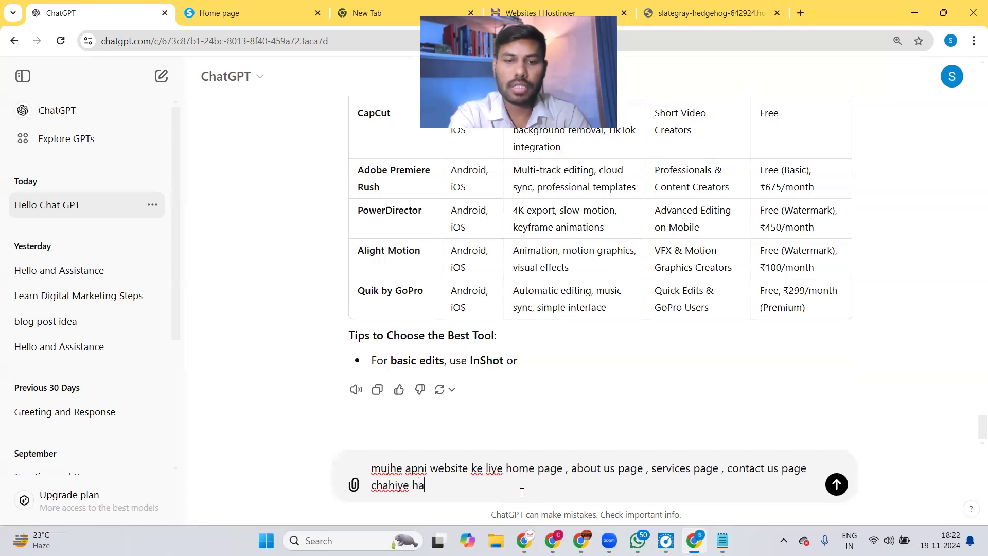
{"action": "type", "text": "i"}
{"action": "key", "text": "Return"}
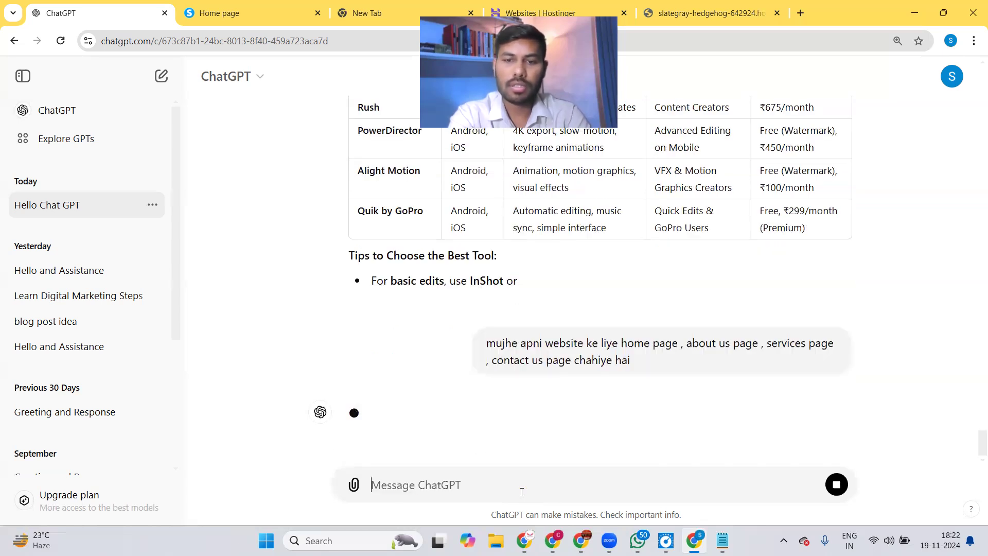
Read the page-by-page content plan down to the contact form, map and social links.
{"action": "right_click", "coordinate": [522, 492]}
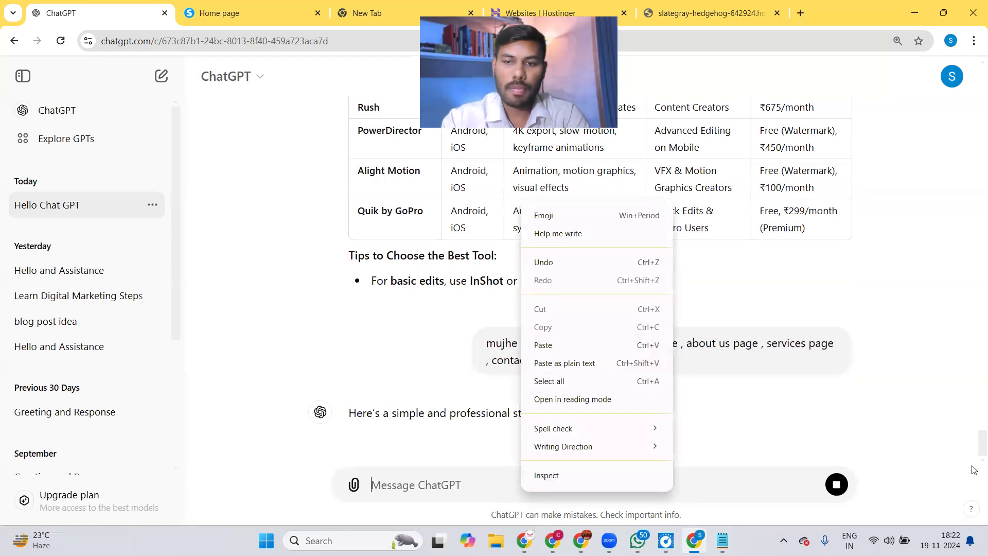
{"action": "left_click", "coordinate": [776, 305]}
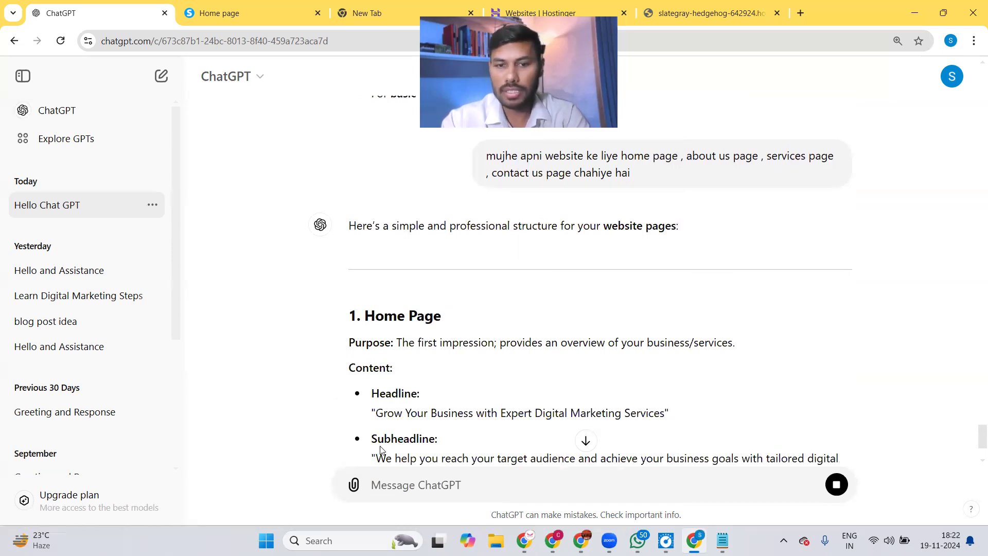
{"action": "scroll", "coordinate": [974, 453], "scroll_direction": "down", "scroll_amount": 3}
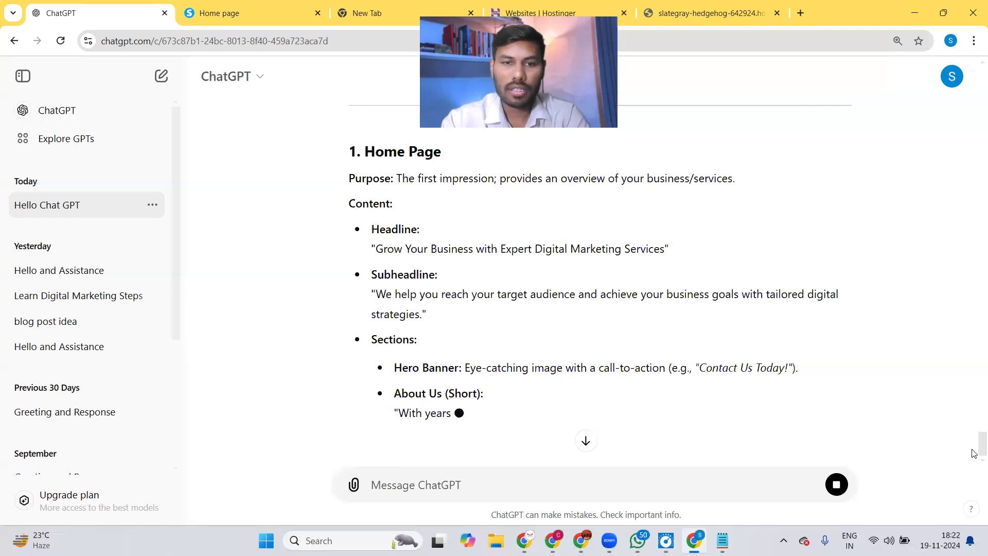
{"action": "scroll", "coordinate": [974, 454], "scroll_direction": "down", "scroll_amount": 1}
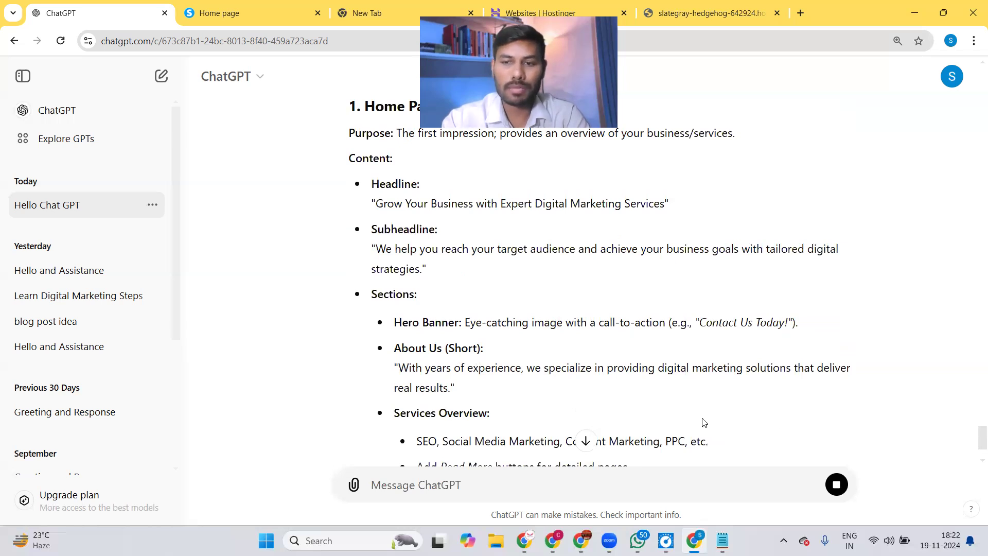
{"action": "scroll", "coordinate": [974, 448], "scroll_direction": "down", "scroll_amount": 4}
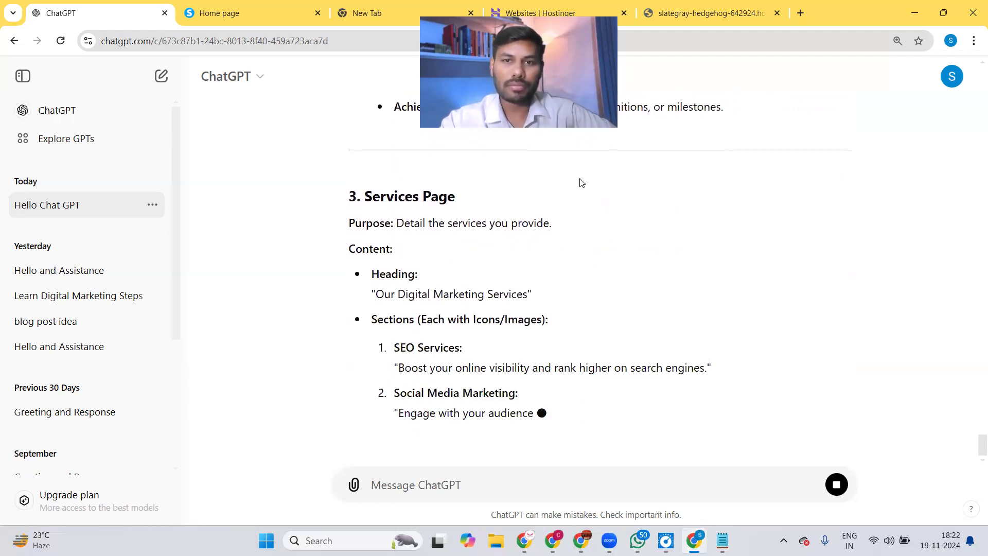
{"action": "left_click_drag", "start_coordinate": [515, 108], "coordinate": [755, 182]}
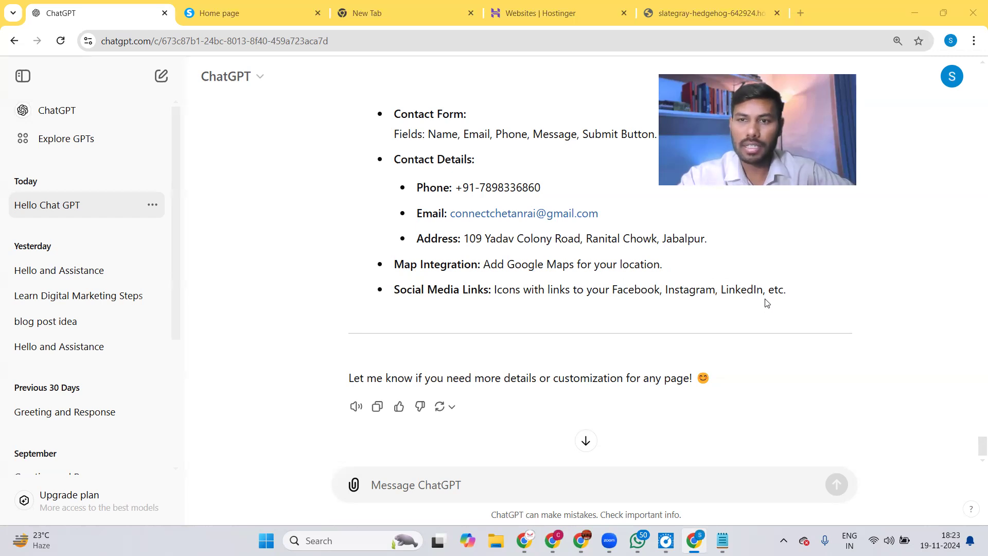
{"action": "left_click", "coordinate": [586, 442]}
{"action": "left_click", "coordinate": [423, 485]}
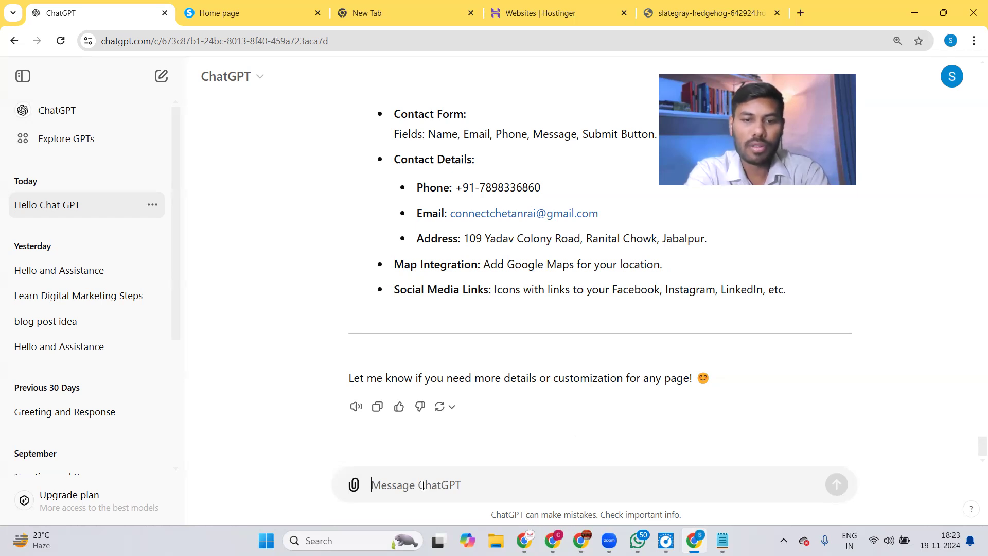
Request a nice Hinglish birthday message for a friend, giving the friend's name, and read the reply.
{"action": "type", "text": "mujhe"}
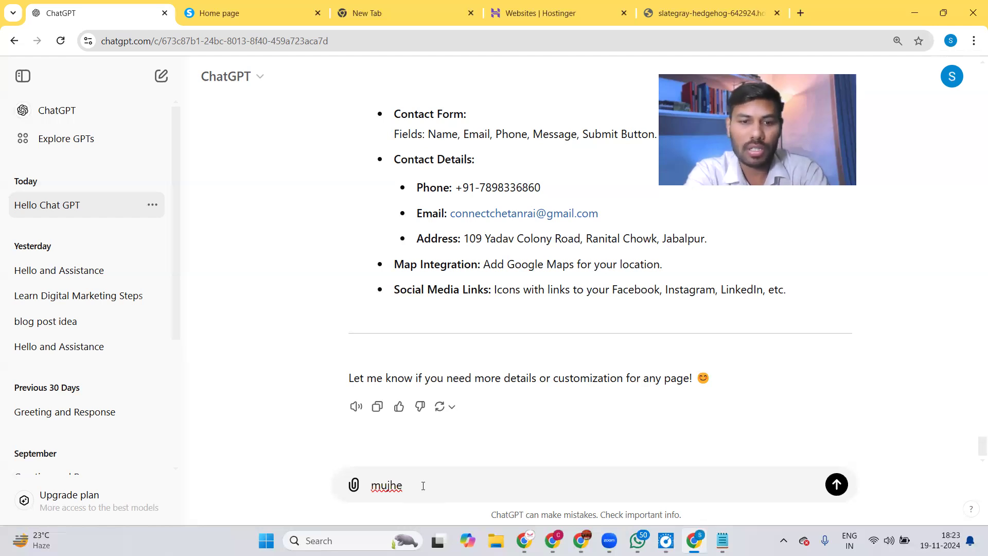
{"action": "type", "text": "apne "}
{"action": "type", "text": "fre"}
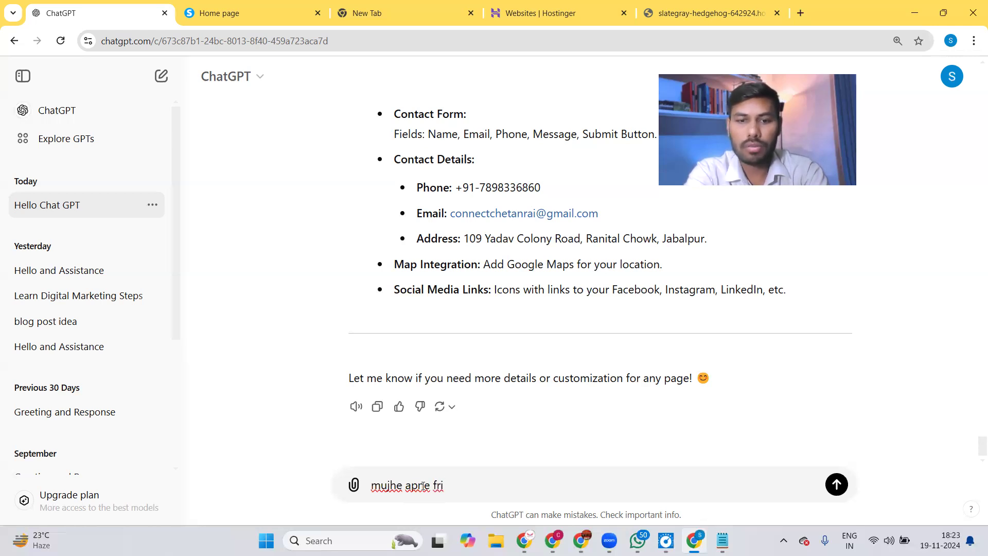
{"action": "type", "text": "ends ko "}
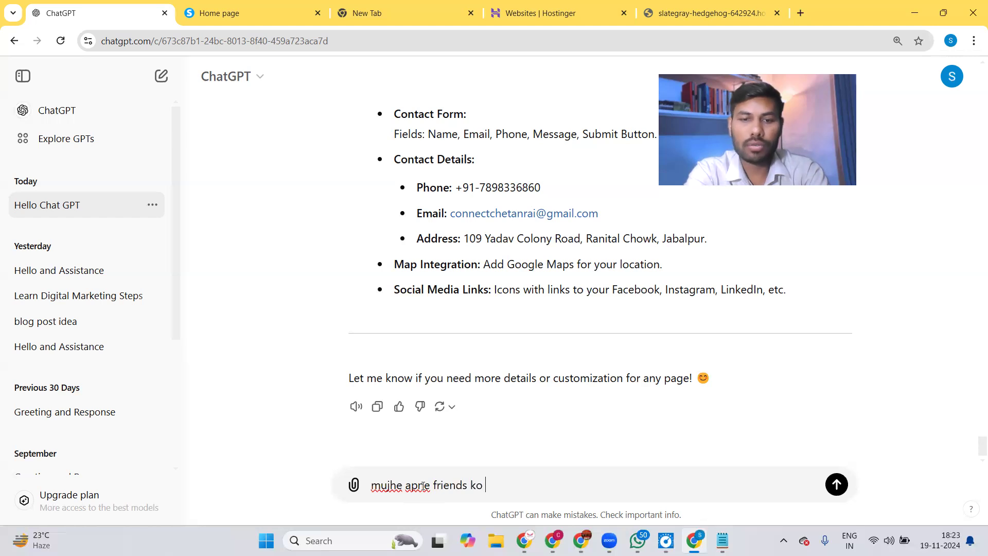
{"action": "type", "text": "birthday wish karna "}
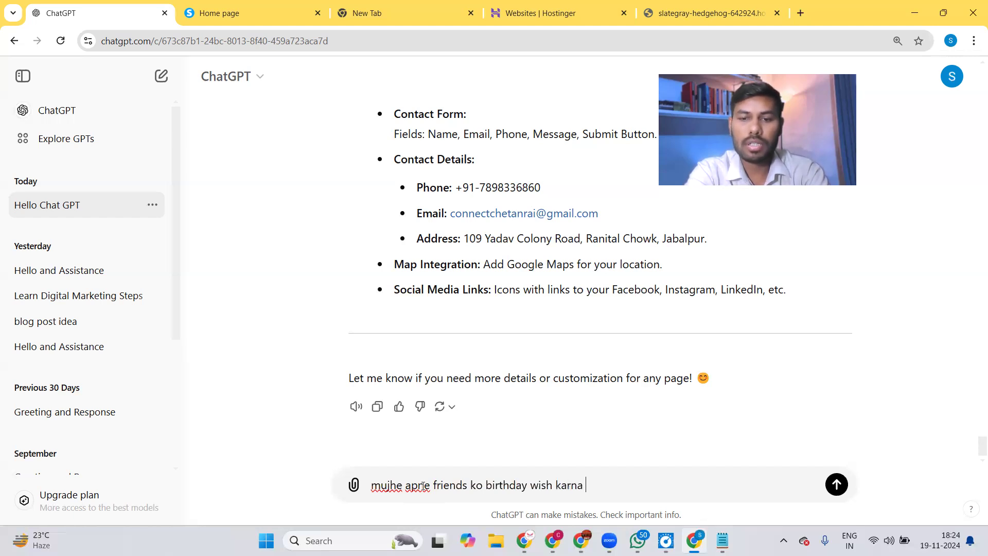
{"action": "type", "text": "hai ek aacha sa "}
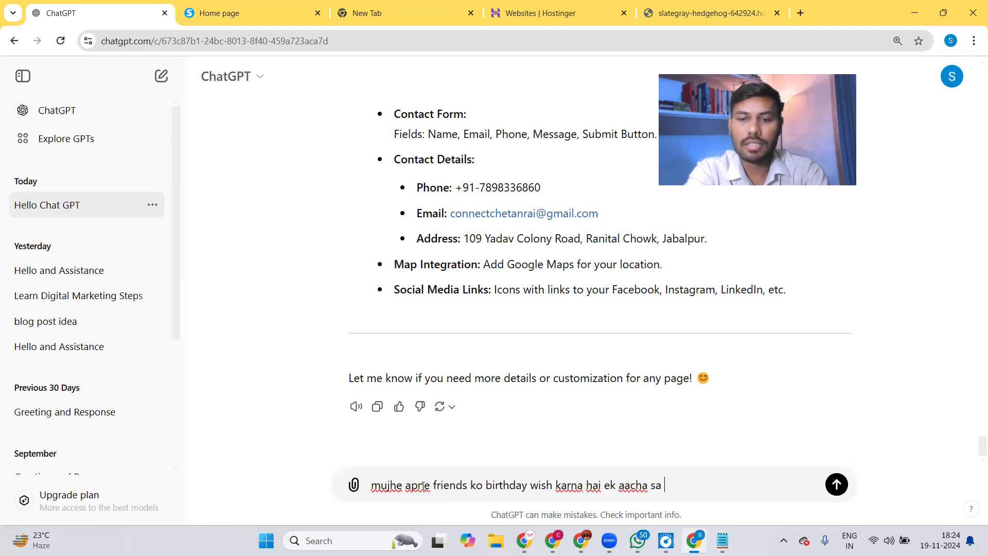
{"action": "type", "text": "message do d"}
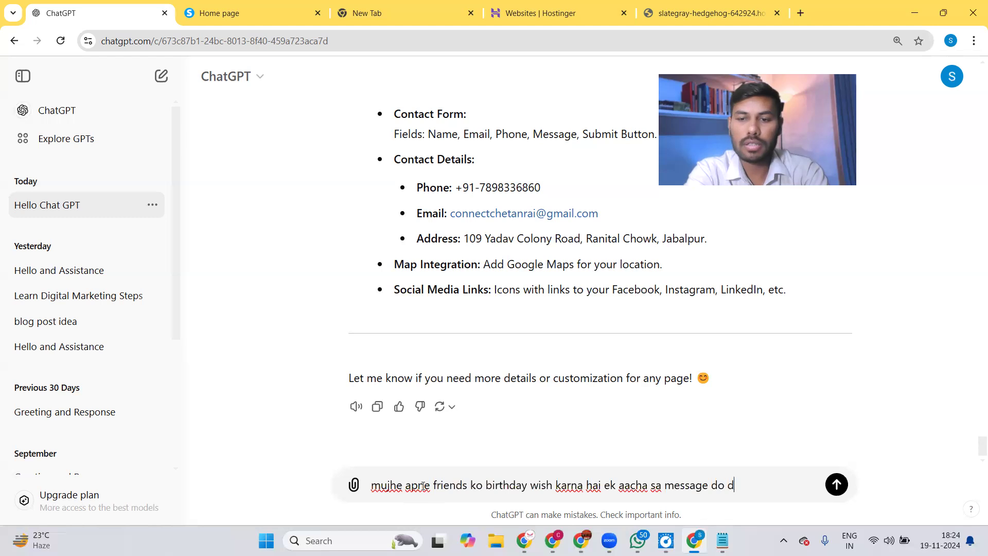
{"action": "type", "text": "o"}
{"action": "key", "text": "BackSpace"}
{"action": "key", "text": "BackSpace"}
{"action": "key", "text": "BackSpace"}
{"action": "type", "text": "edo "}
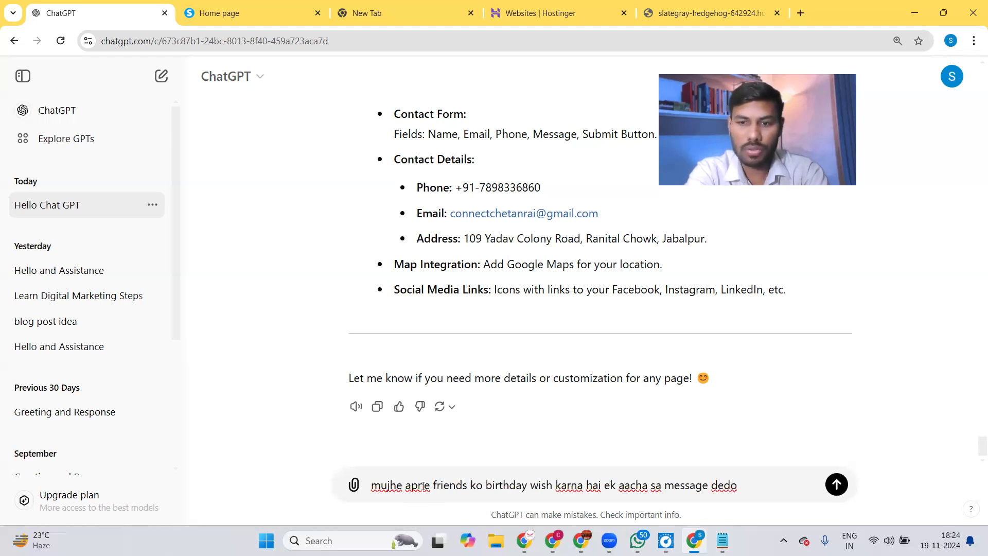
{"action": "type", "text": "uska nam chetan hai"}
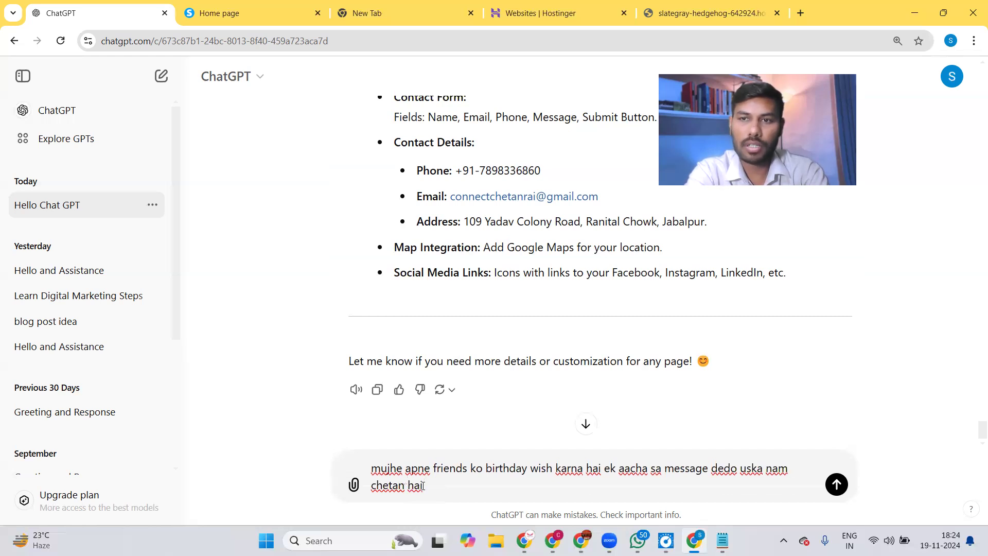
{"action": "key", "text": "Return"}
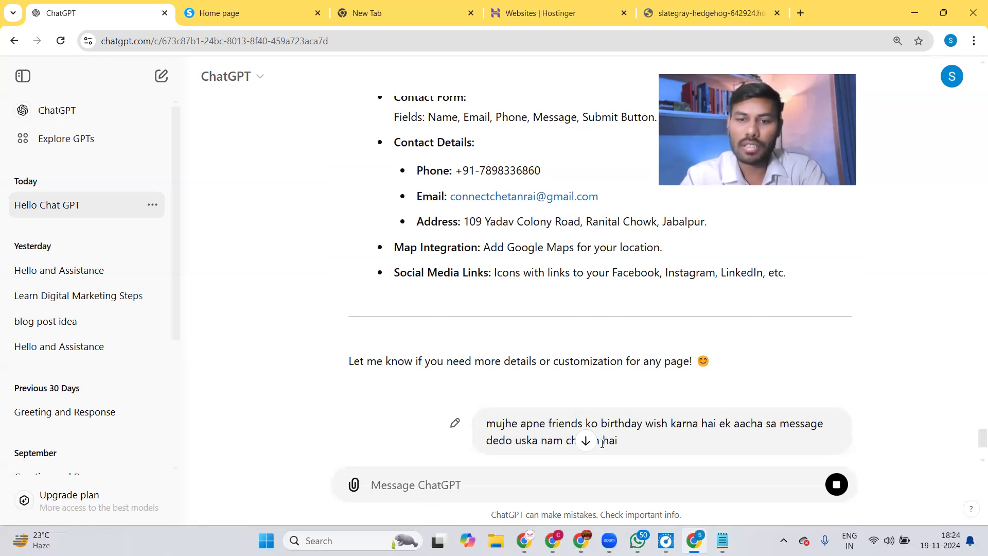
{"action": "left_click", "coordinate": [586, 441]}
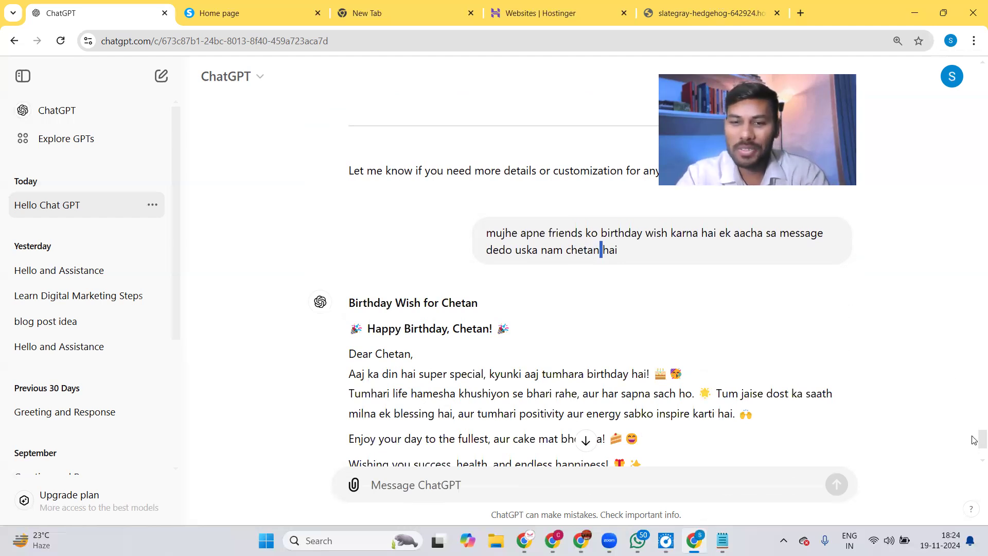
{"action": "scroll", "coordinate": [974, 440], "scroll_direction": "down", "scroll_amount": 3}
{"action": "left_click", "coordinate": [491, 477]}
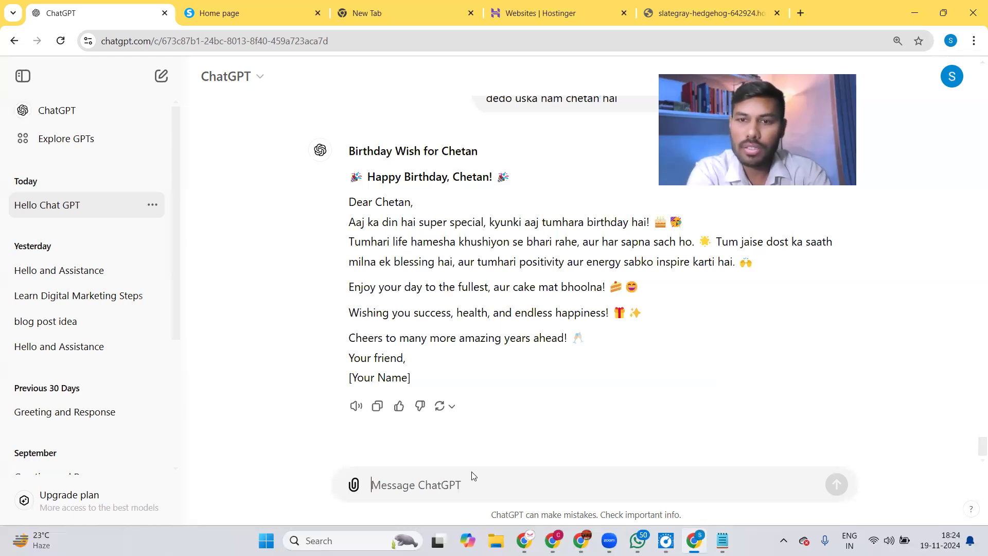
Ask for 'some more' wishes, review the Fun, Hindi and Short variants, then bring YouTube Studio forward.
{"action": "type", "text": "some more"}
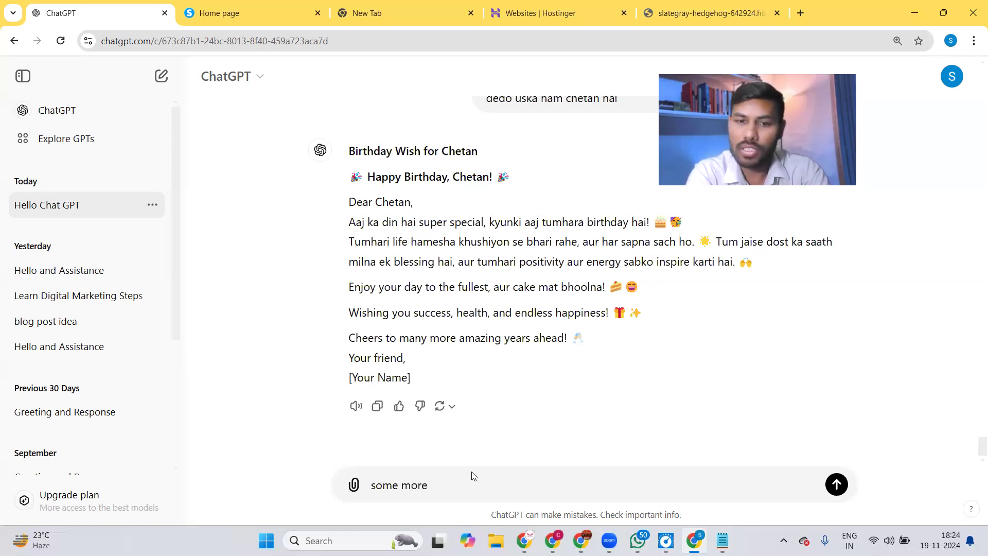
{"action": "key", "text": "Return"}
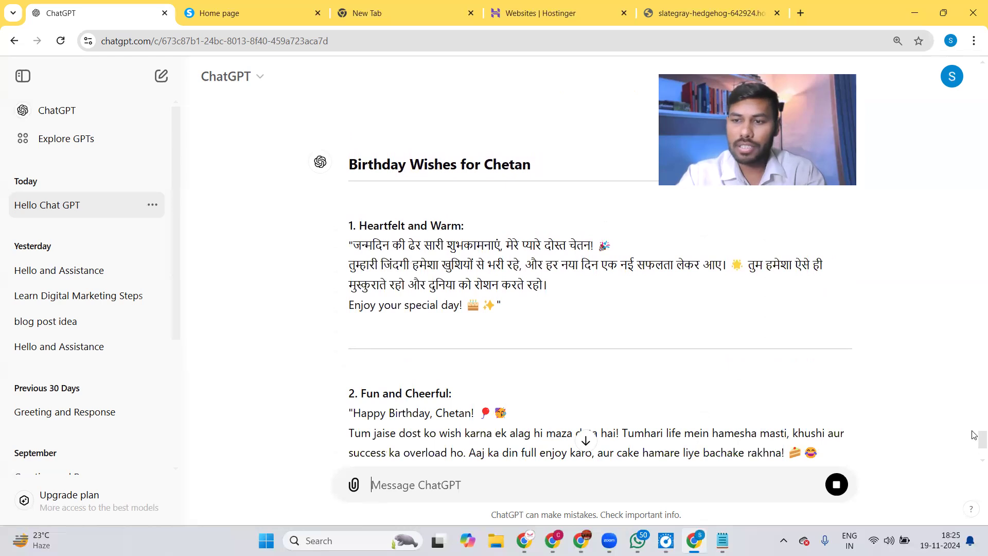
{"action": "scroll", "coordinate": [974, 446], "scroll_direction": "down", "scroll_amount": 4}
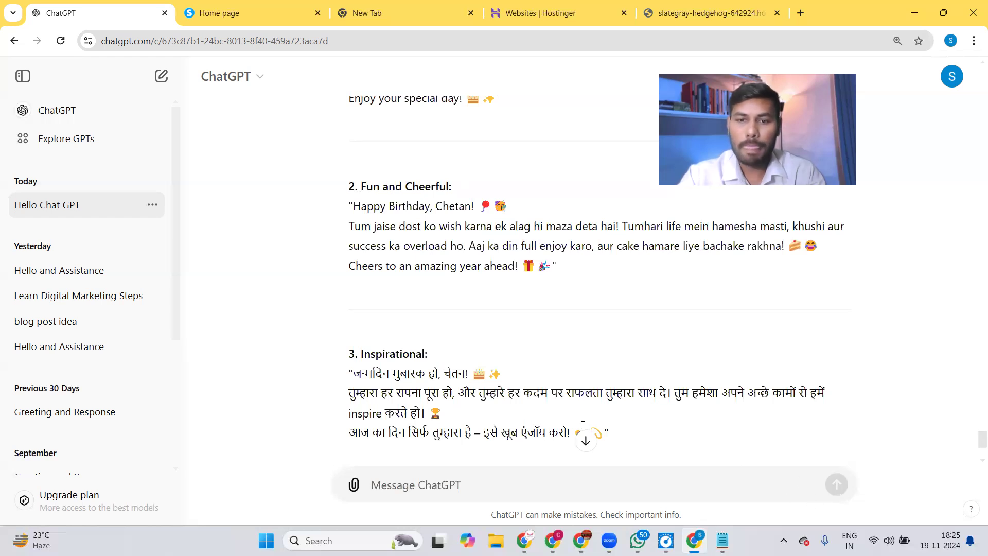
{"action": "scroll", "coordinate": [584, 439], "scroll_direction": "down", "scroll_amount": 3}
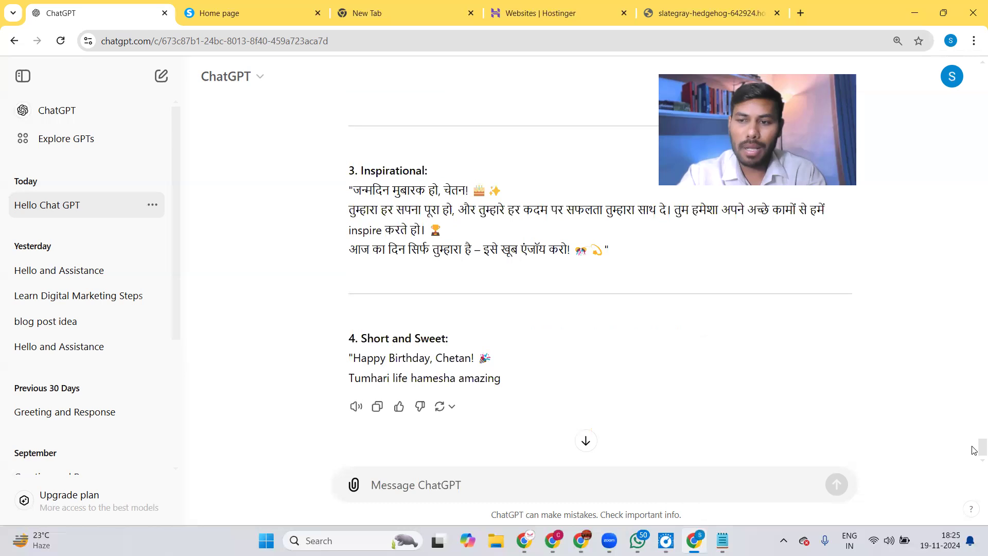
{"action": "scroll", "coordinate": [974, 447], "scroll_direction": "up", "scroll_amount": 15}
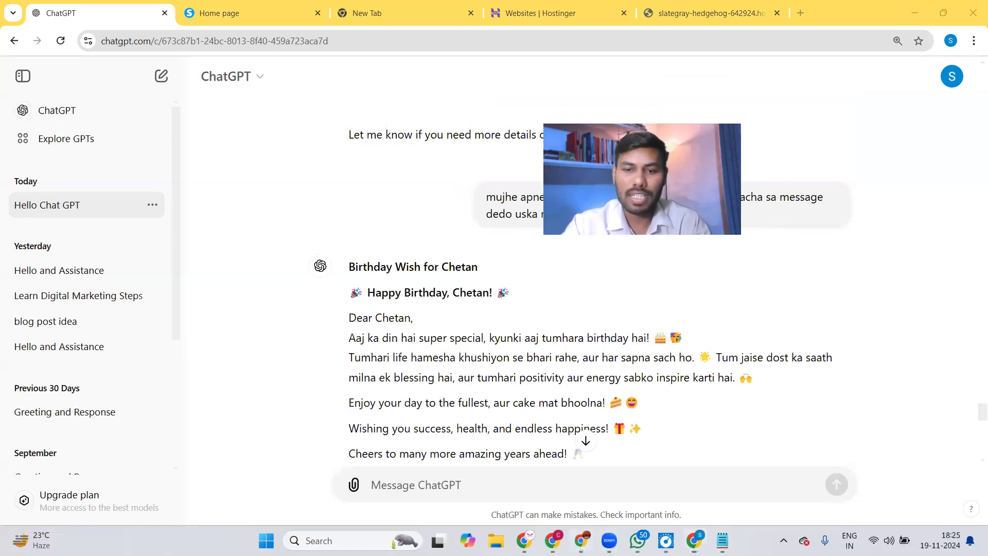
{"action": "left_click", "coordinate": [581, 540]}
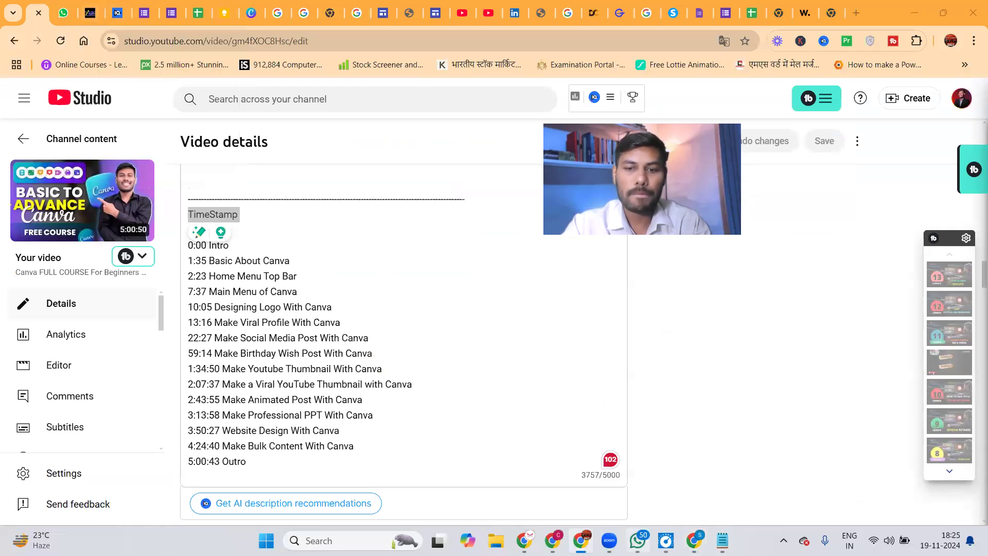
Minimize and restore the YouTube Studio window, then switch to the 'GOLD RS. RUPEES' image search tab.
{"action": "left_click", "coordinate": [581, 541]}
{"action": "left_click", "coordinate": [582, 541]}
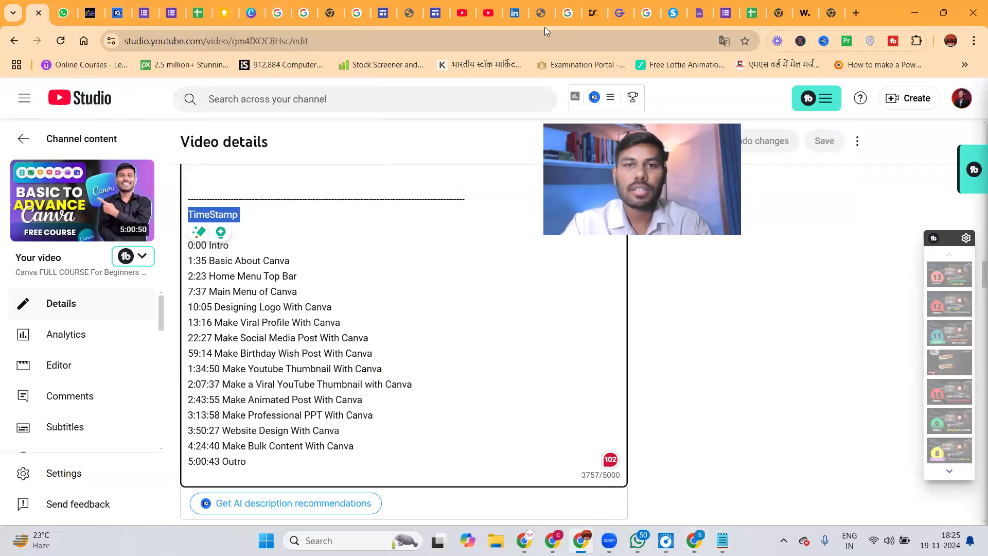
{"action": "left_click", "coordinate": [308, 13]}
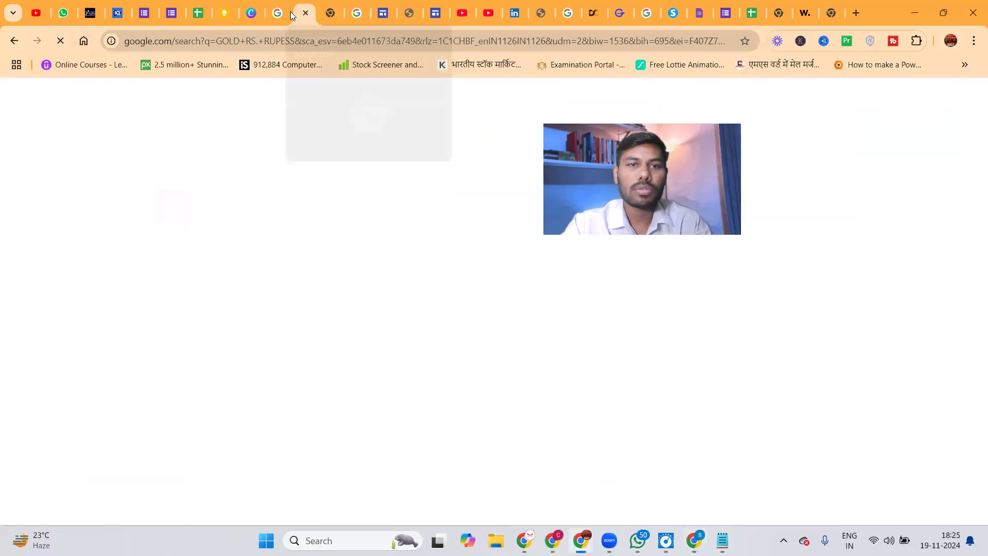
Search Google for 'chatgpt' in a new tab and follow OpenAI's Introducing ChatGPT page to ChatGPT.
{"action": "left_click", "coordinate": [278, 14]}
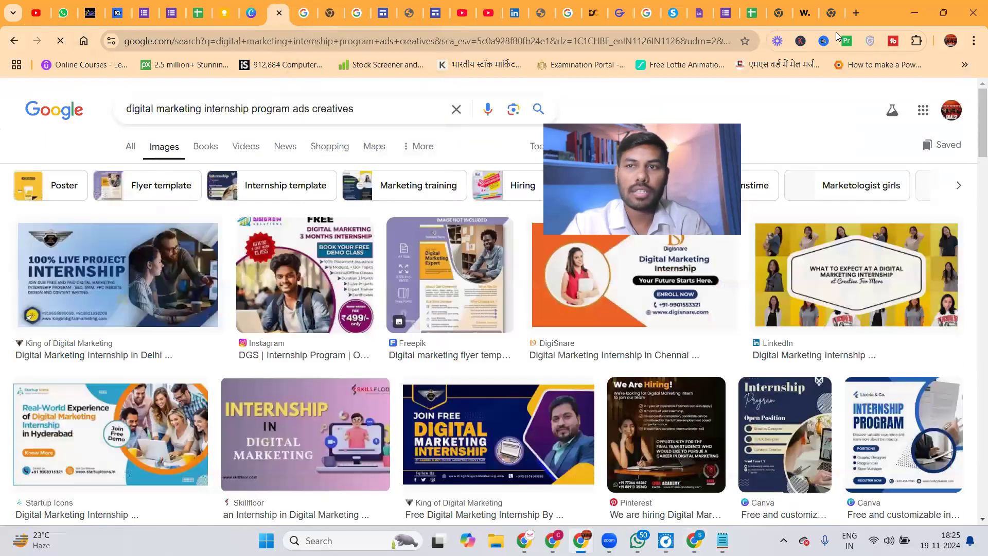
{"action": "left_click", "coordinate": [856, 13]}
{"action": "left_click", "coordinate": [416, 263]}
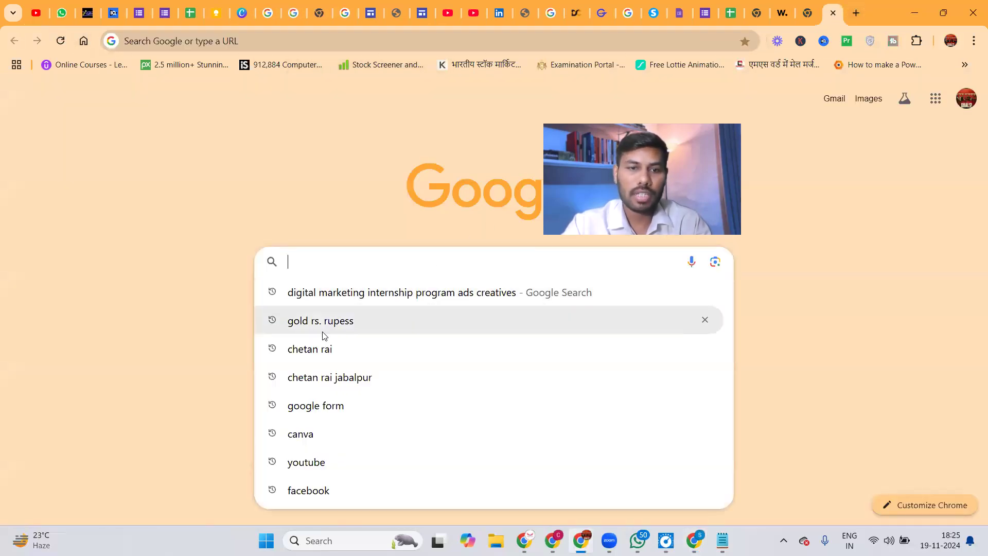
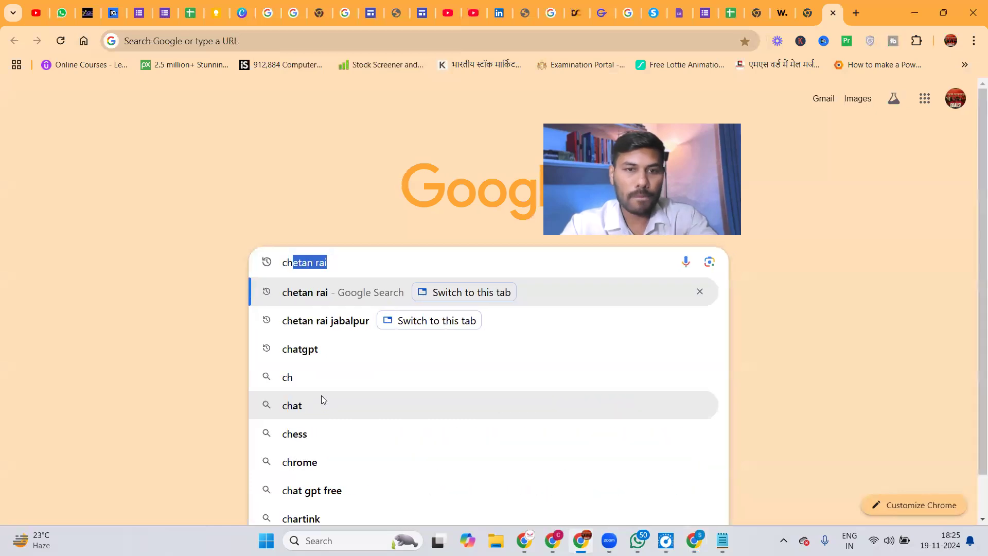
{"action": "left_click", "coordinate": [303, 354]}
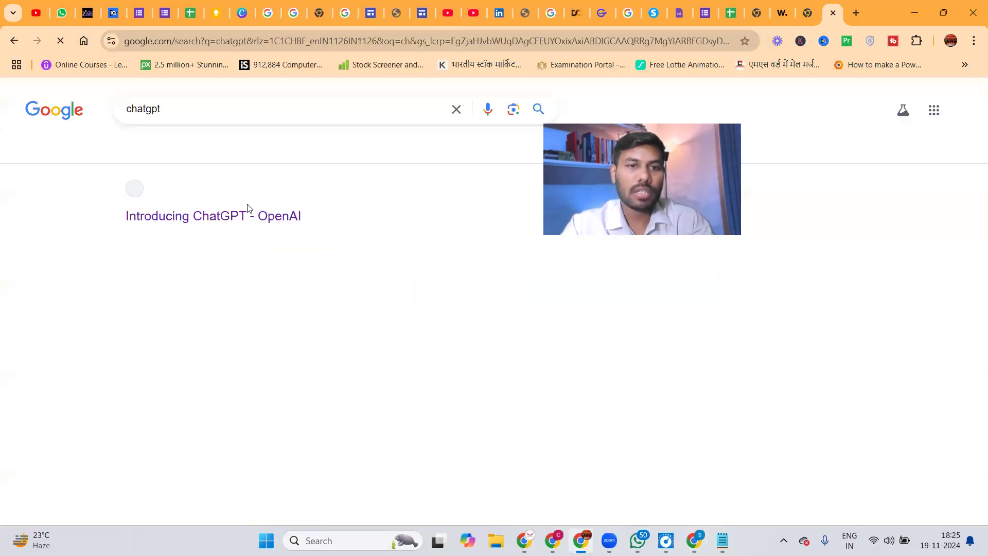
{"action": "left_click", "coordinate": [218, 217]}
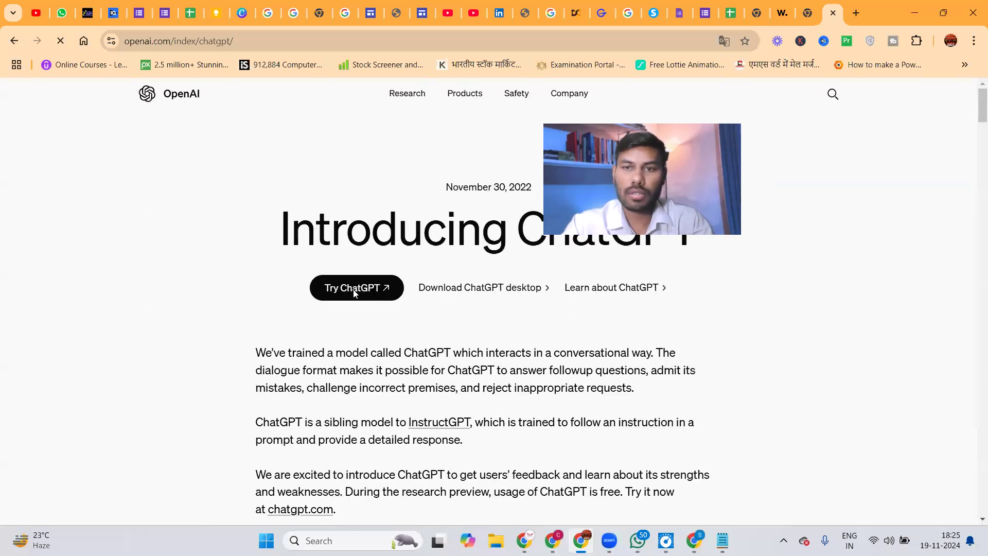
{"action": "left_click", "coordinate": [355, 288]}
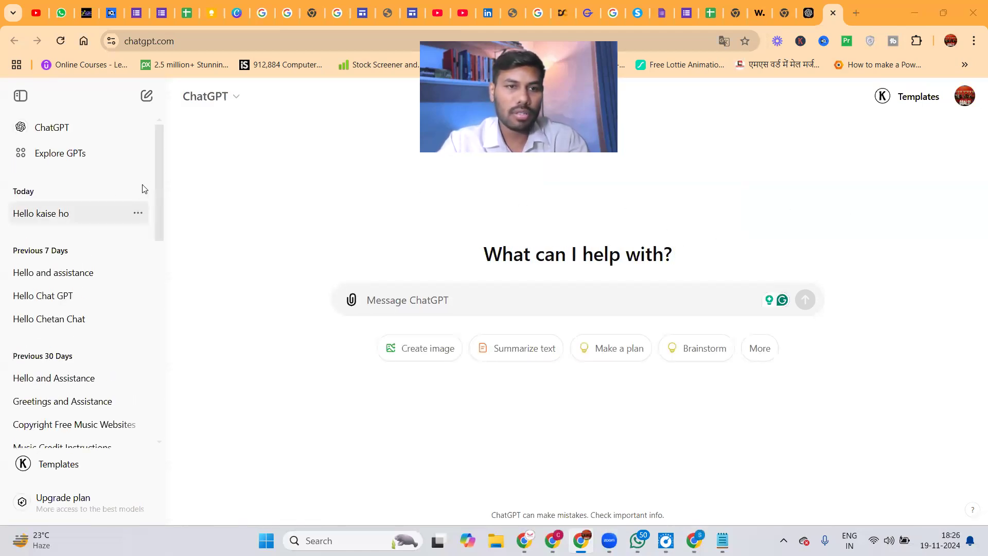
Open the 'Hello and assistance' chat and select its Graphics Design and Video Editing schedule table.
{"action": "scroll", "coordinate": [155, 193], "scroll_direction": "down", "scroll_amount": 1}
{"action": "left_click", "coordinate": [72, 157]}
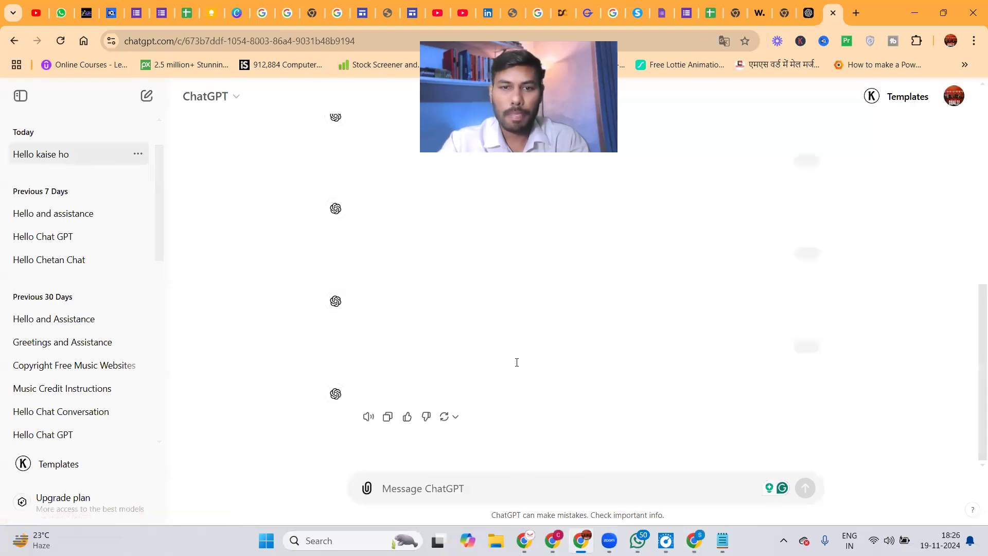
{"action": "left_click_drag", "start_coordinate": [974, 436], "coordinate": [286, 305]}
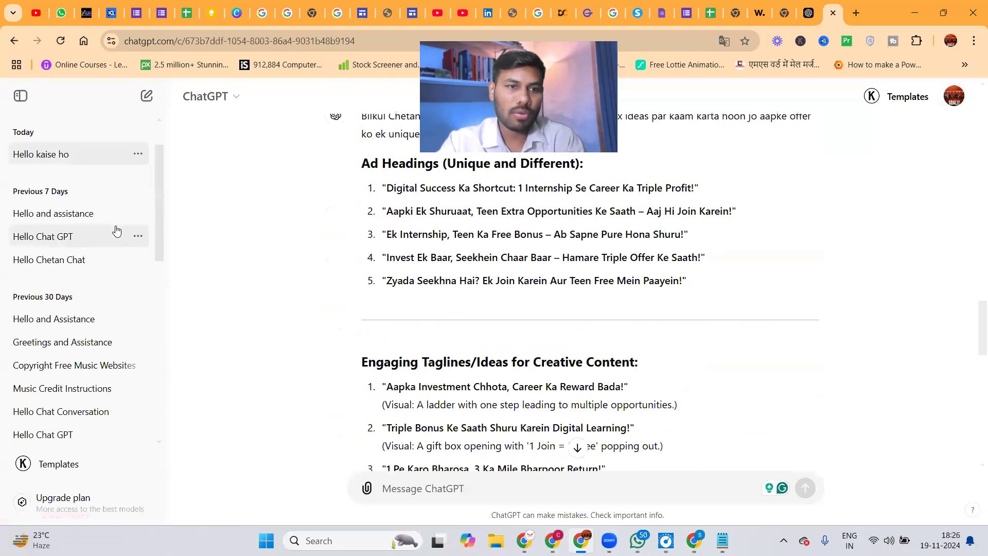
{"action": "left_click", "coordinate": [49, 213]}
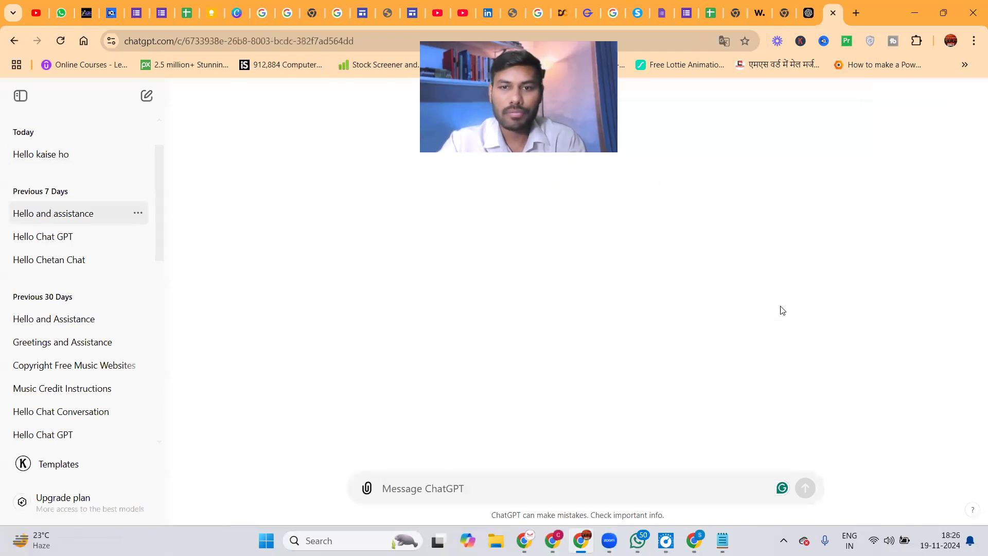
{"action": "scroll", "coordinate": [974, 451], "scroll_direction": "up", "scroll_amount": 4}
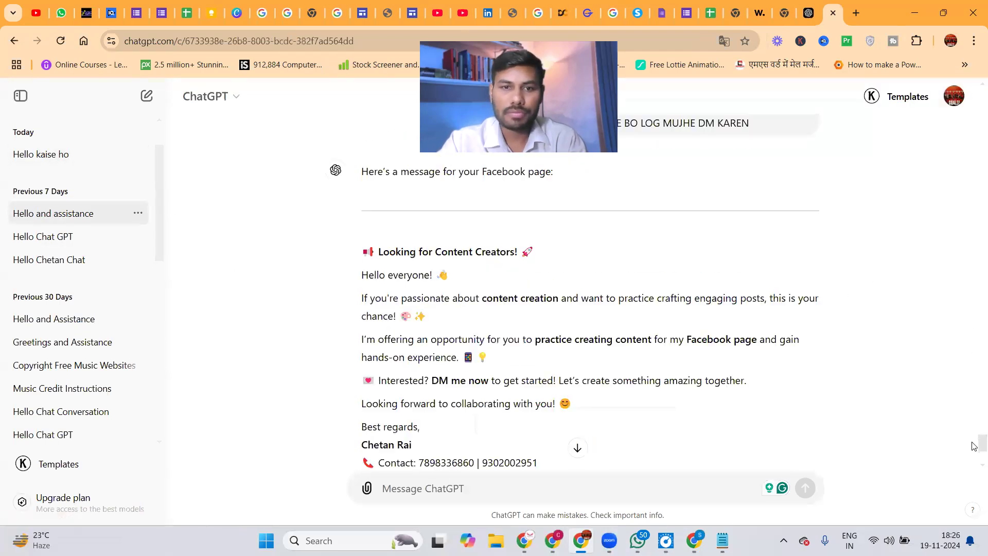
{"action": "scroll", "coordinate": [973, 447], "scroll_direction": "up", "scroll_amount": 1}
{"action": "left_click_drag", "start_coordinate": [974, 447], "coordinate": [959, 176]}
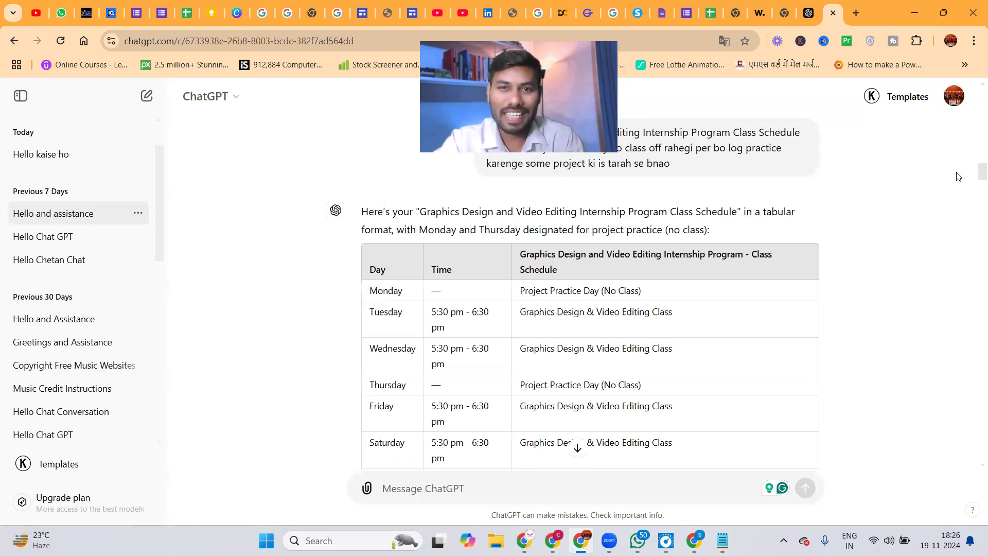
{"action": "scroll", "coordinate": [959, 177], "scroll_direction": "up", "scroll_amount": 1}
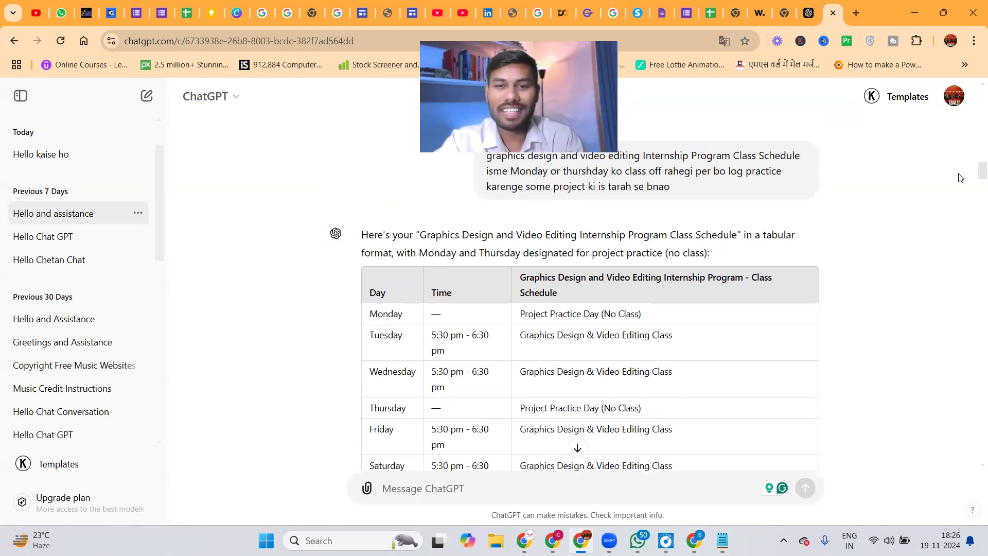
{"action": "scroll", "coordinate": [565, 201], "scroll_direction": "down", "scroll_amount": 1}
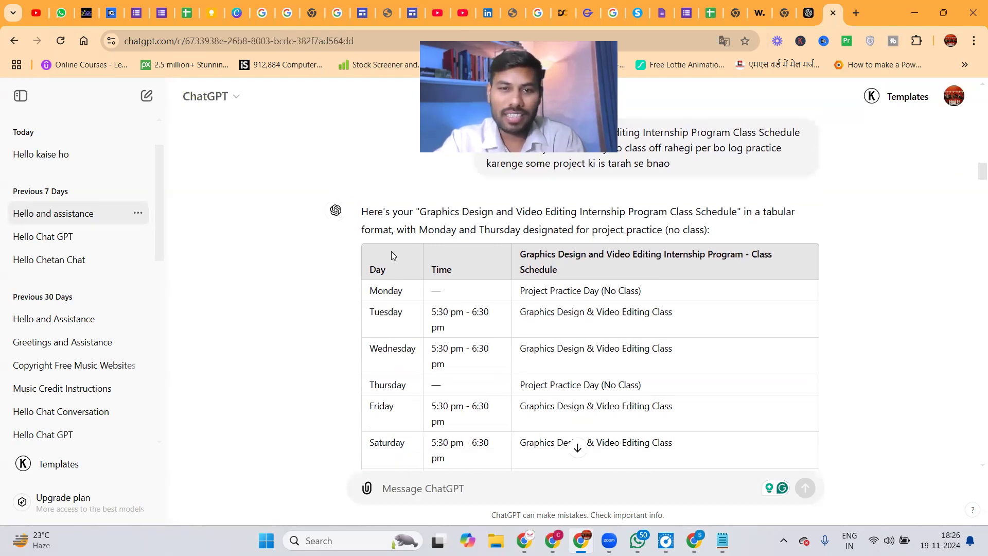
{"action": "left_click_drag", "start_coordinate": [369, 257], "coordinate": [351, 138]}
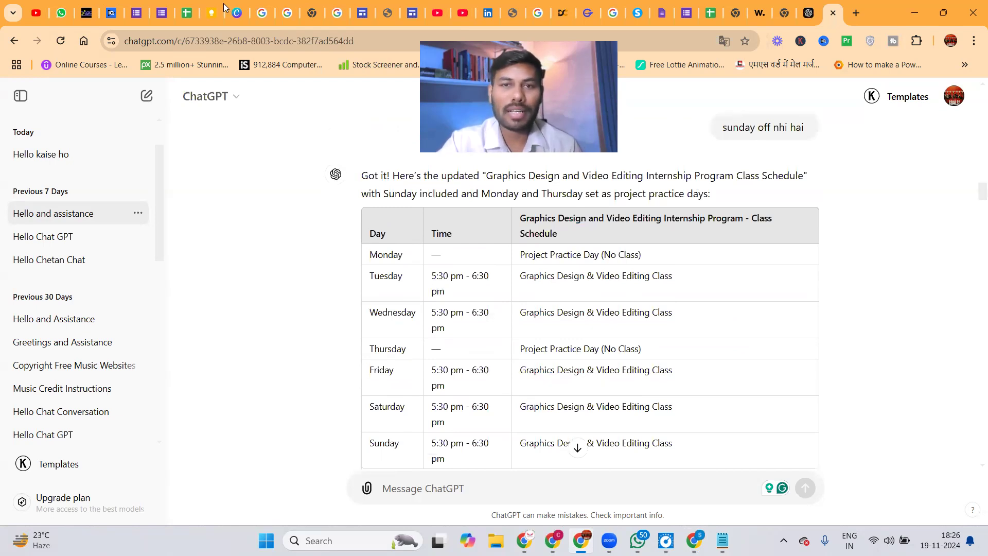
Minimize Chrome and open This PC from the desktop.
{"action": "left_click", "coordinate": [917, 13]}
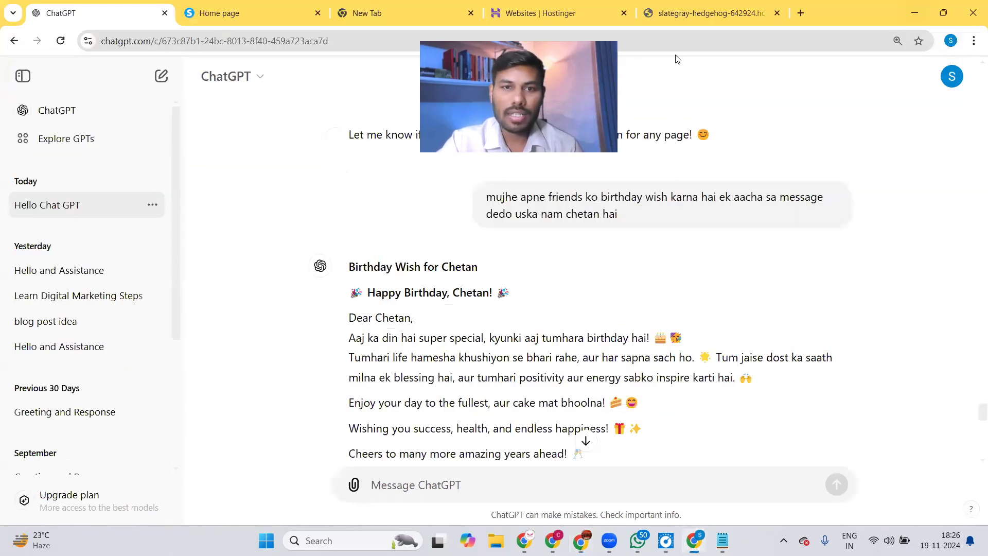
{"action": "double_click", "coordinate": [907, 7]}
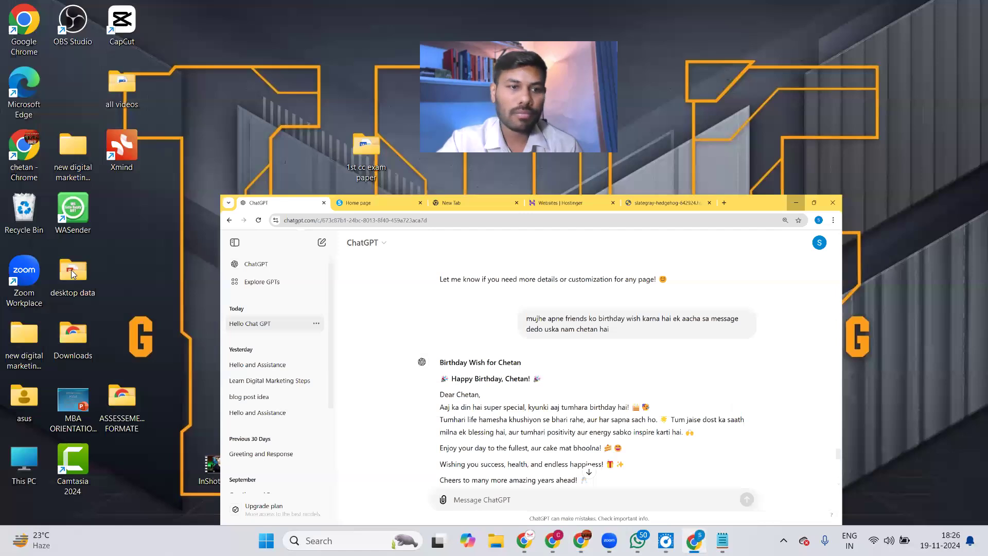
{"action": "key", "text": "super+d"}
{"action": "double_click", "coordinate": [24, 461]}
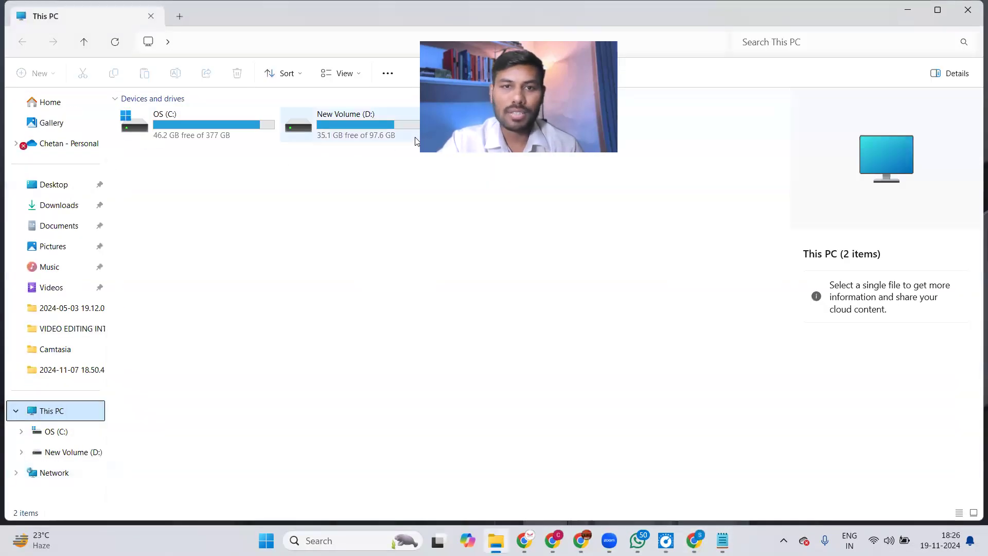
Open Downloads > 'internship Class Schedule' and view 1.jpg.
{"action": "left_click", "coordinate": [64, 224]}
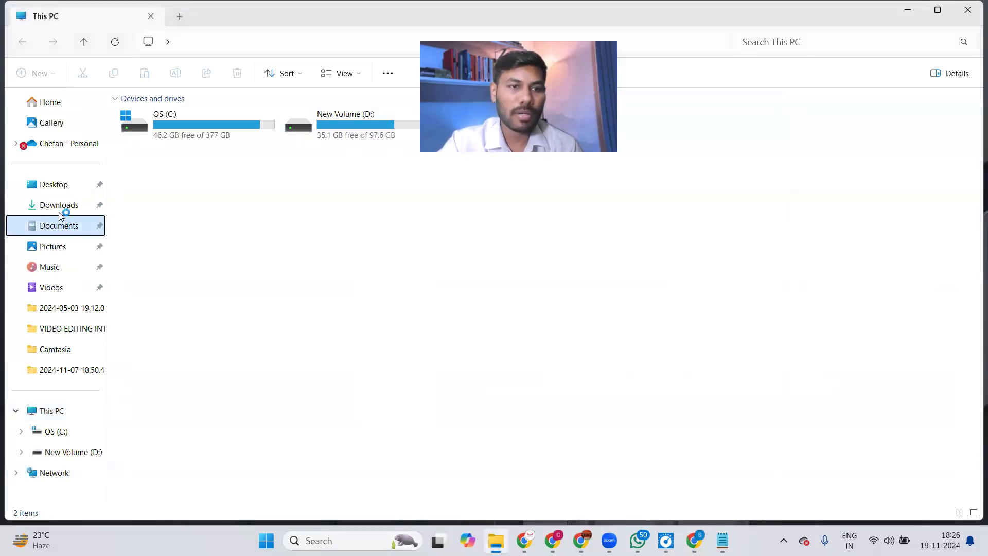
{"action": "left_click", "coordinate": [63, 206]}
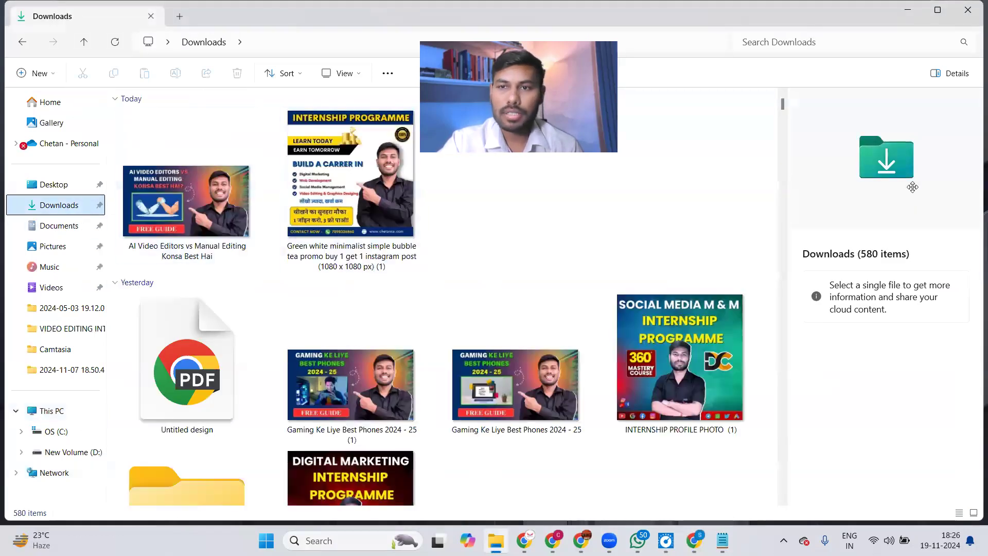
{"action": "left_click_drag", "start_coordinate": [781, 105], "coordinate": [782, 152]}
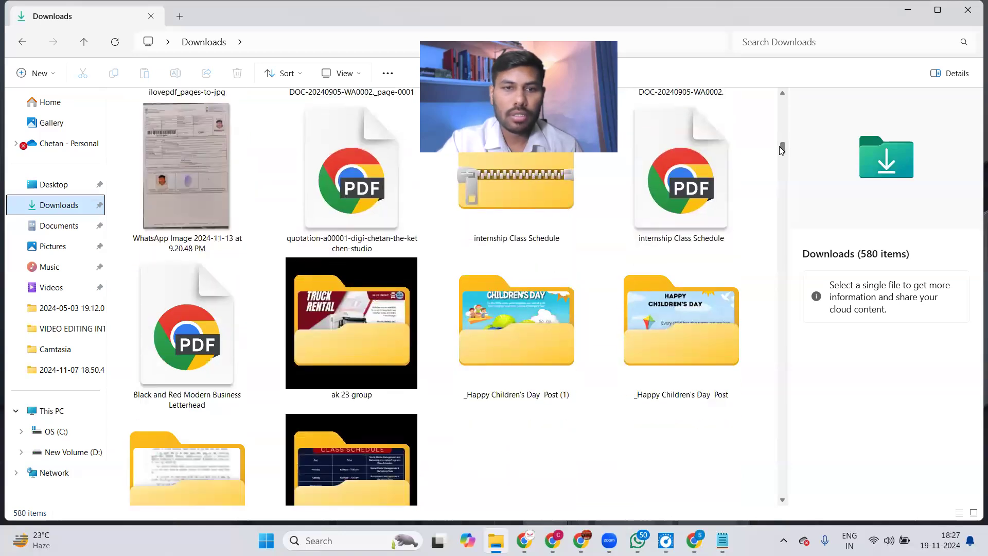
{"action": "double_click", "coordinate": [316, 181]}
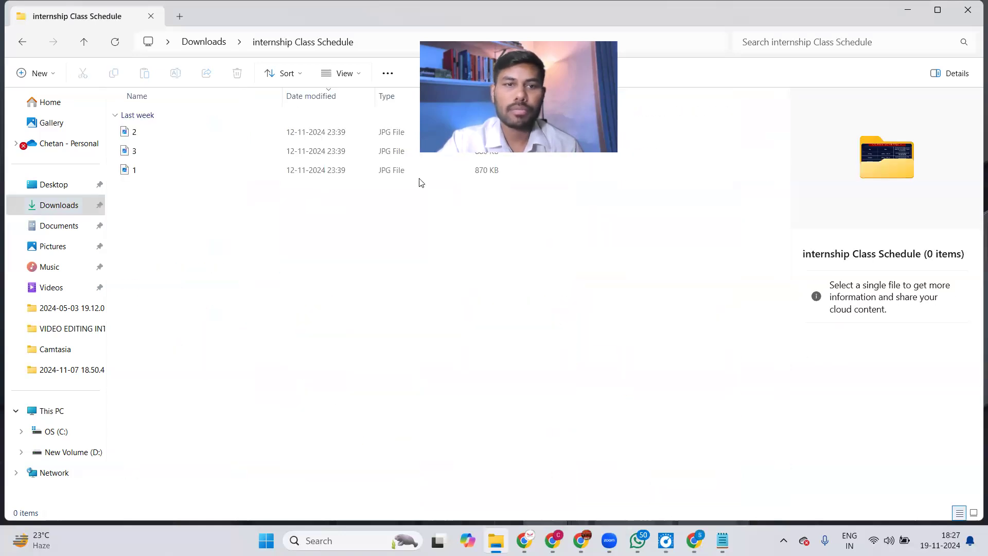
{"action": "double_click", "coordinate": [163, 170]}
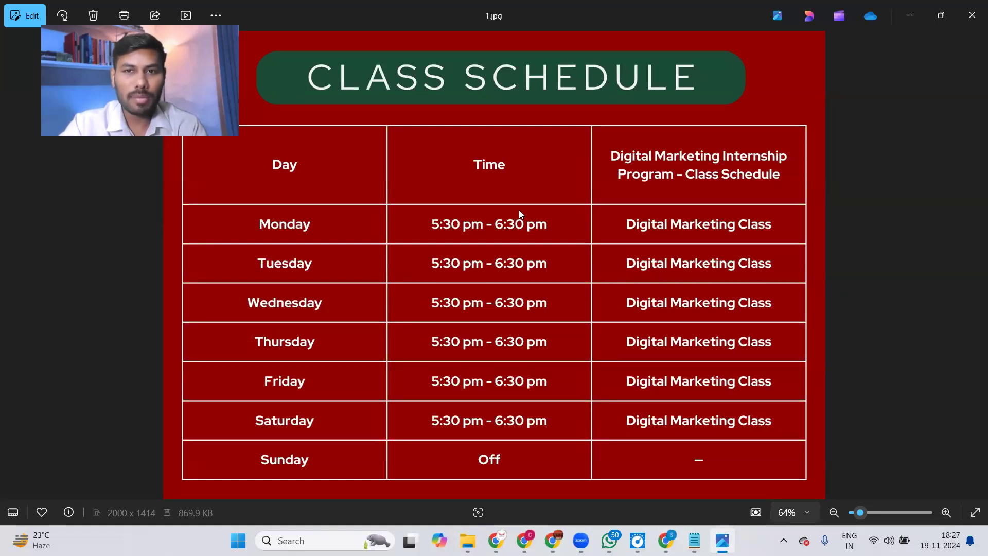
Bring the ChatGPT class schedule chat back in front of Photos.
{"action": "left_click", "coordinate": [553, 540]}
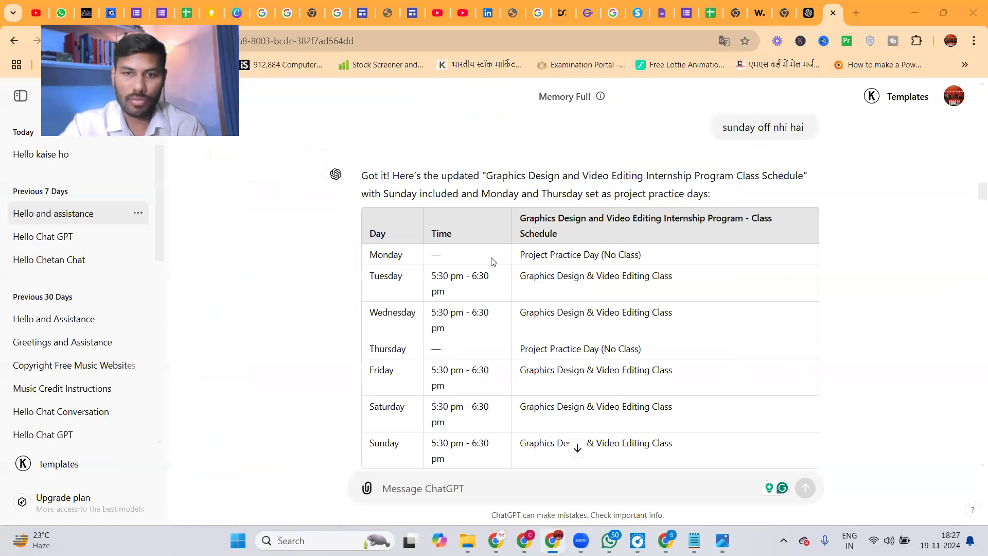
{"action": "left_click_drag", "start_coordinate": [379, 225], "coordinate": [692, 343]}
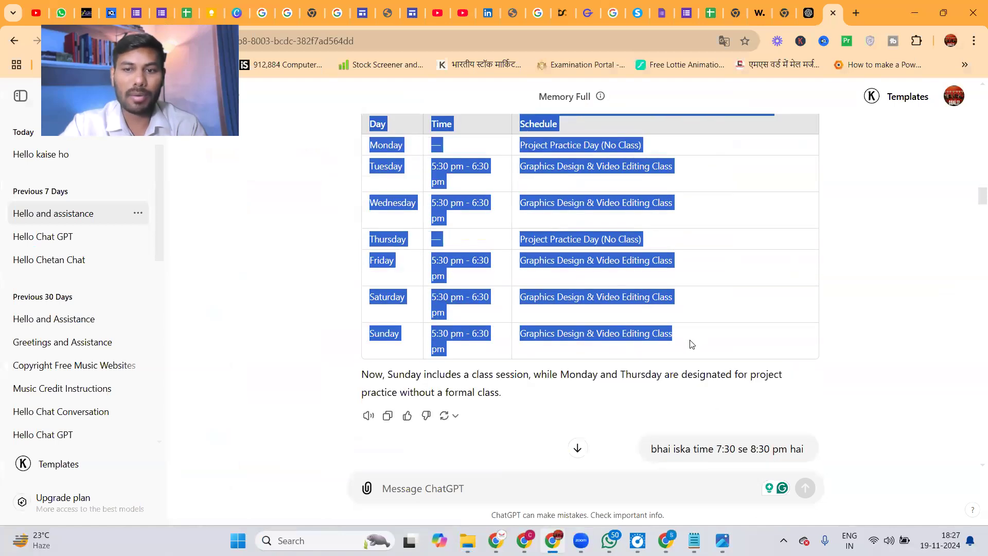
{"action": "left_click", "coordinate": [694, 344]}
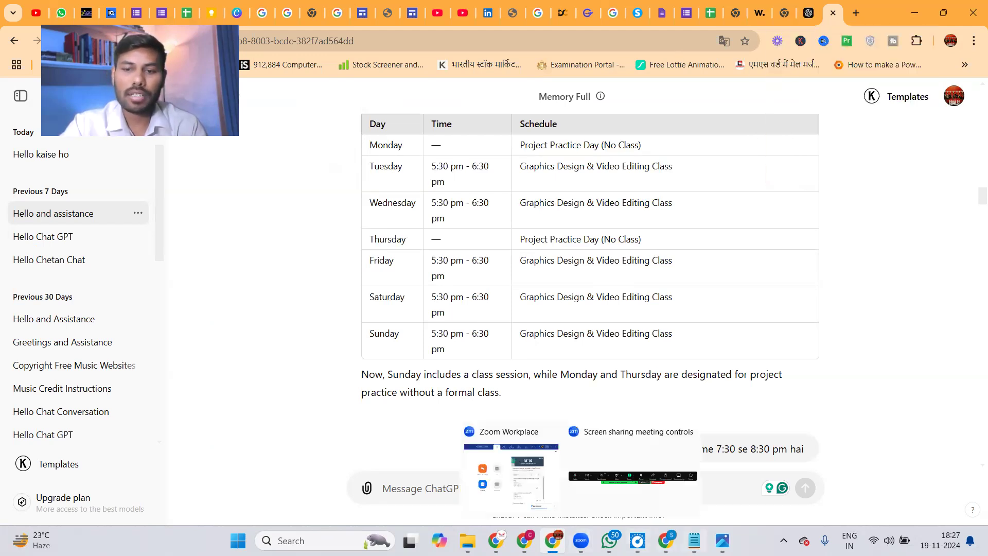
{"action": "left_click", "coordinate": [722, 540]}
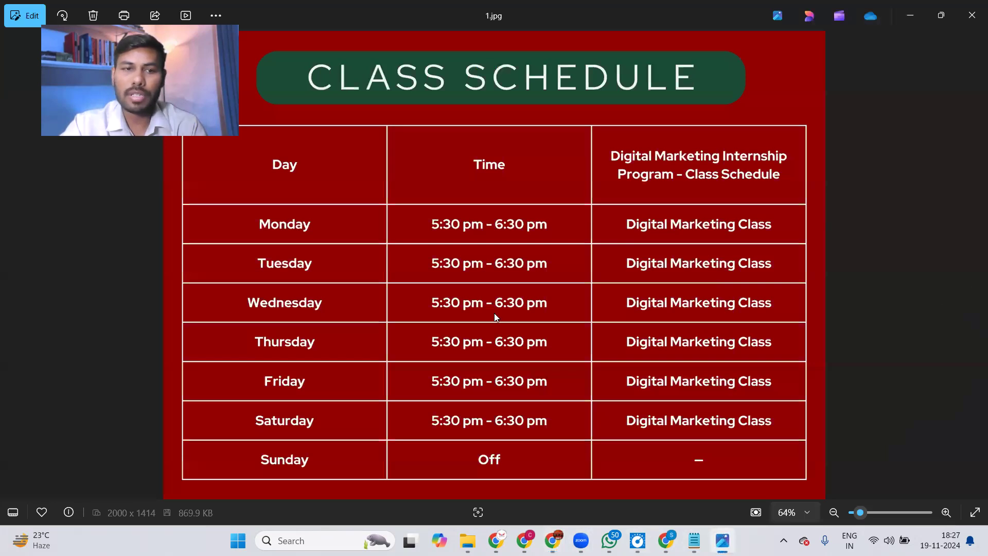
Step through schedule images 2.jpg and 3.jpg back to 1.jpg, then minimize Photos.
{"action": "left_click", "coordinate": [8, 270]}
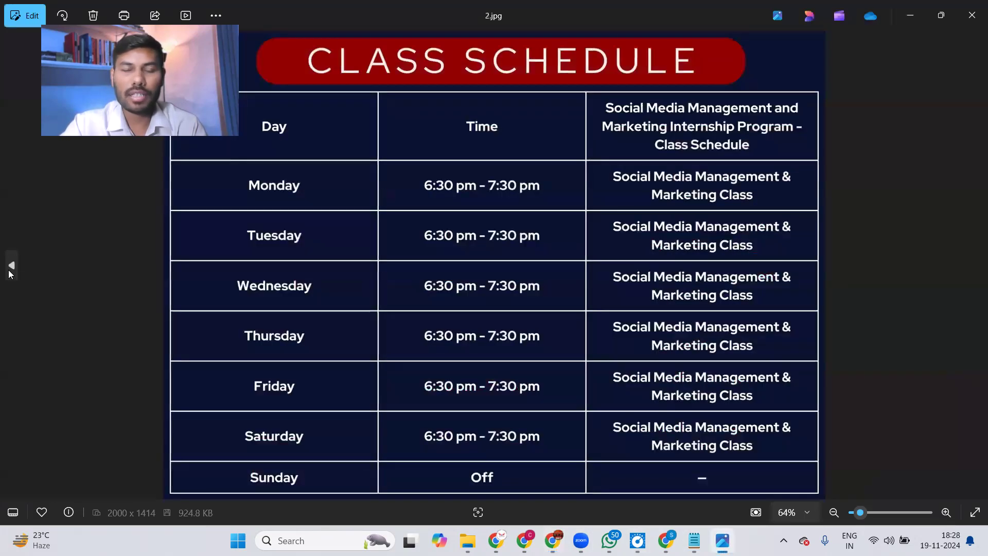
{"action": "left_click", "coordinate": [8, 272]}
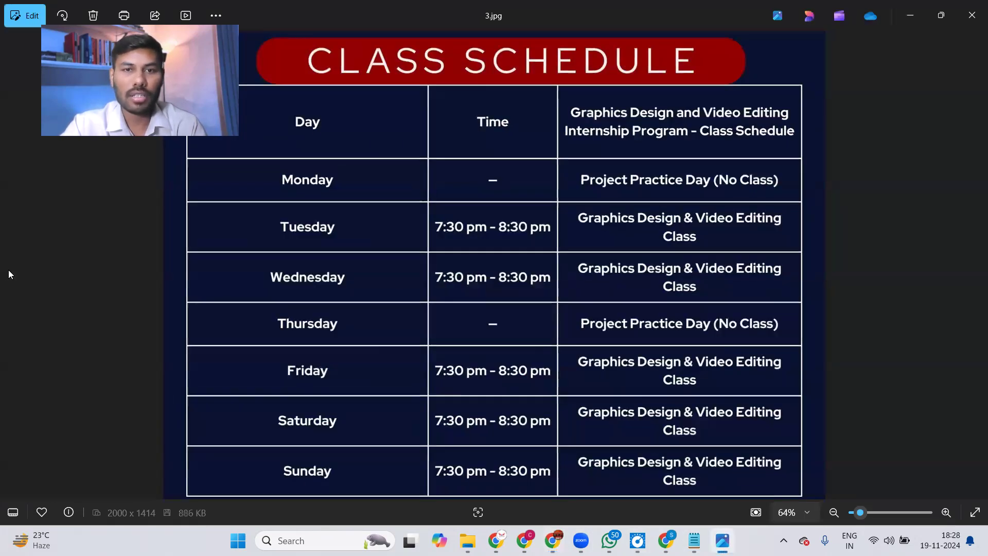
{"action": "left_click", "coordinate": [973, 272]}
{"action": "left_click", "coordinate": [974, 273]}
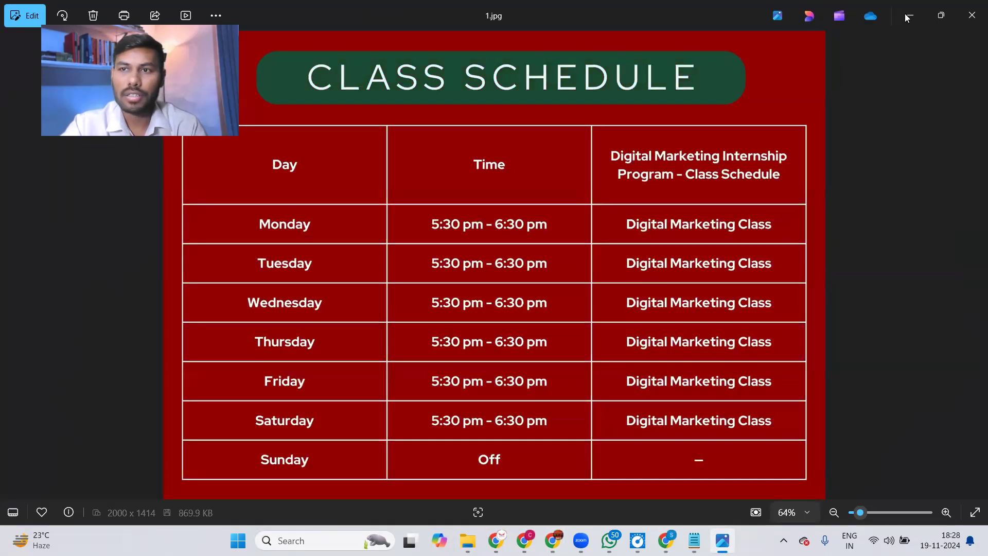
{"action": "left_click", "coordinate": [908, 15]}
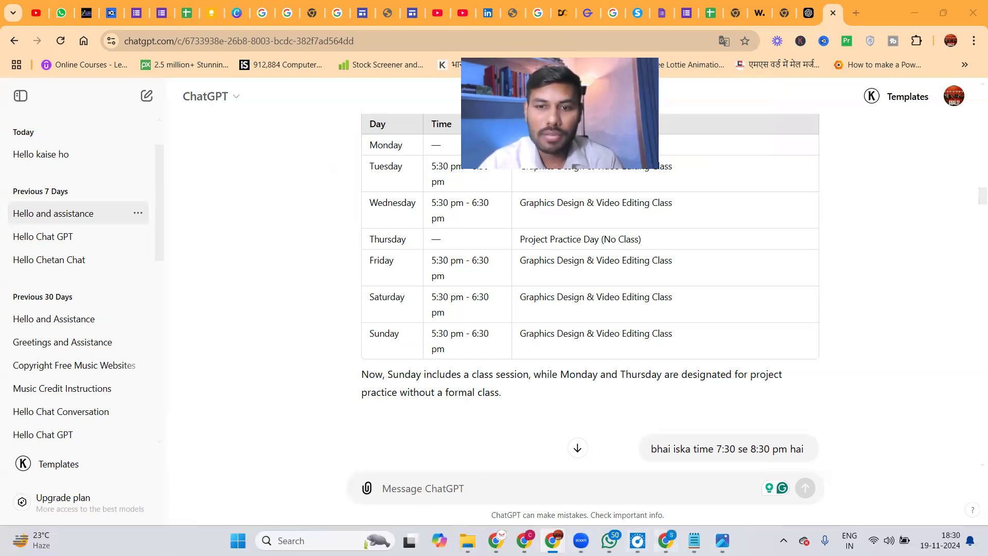
Bring forward the second Chrome window holding the birthday-wish ChatGPT conversation.
{"action": "left_click", "coordinate": [665, 540]}
Send ChatGPT the question 'me kon hun' and scroll down to its reply.
{"action": "left_click", "coordinate": [458, 485]}
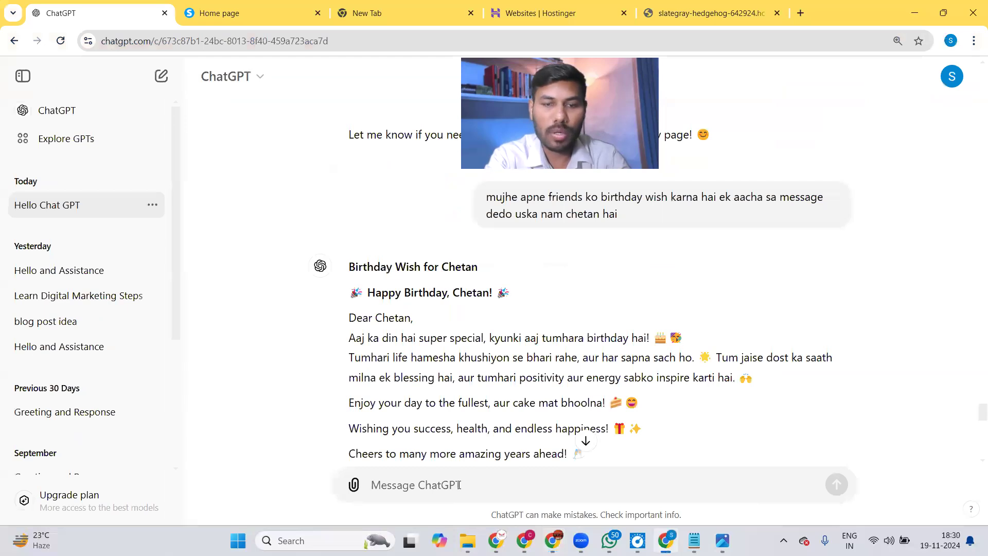
{"action": "type", "text": "me "}
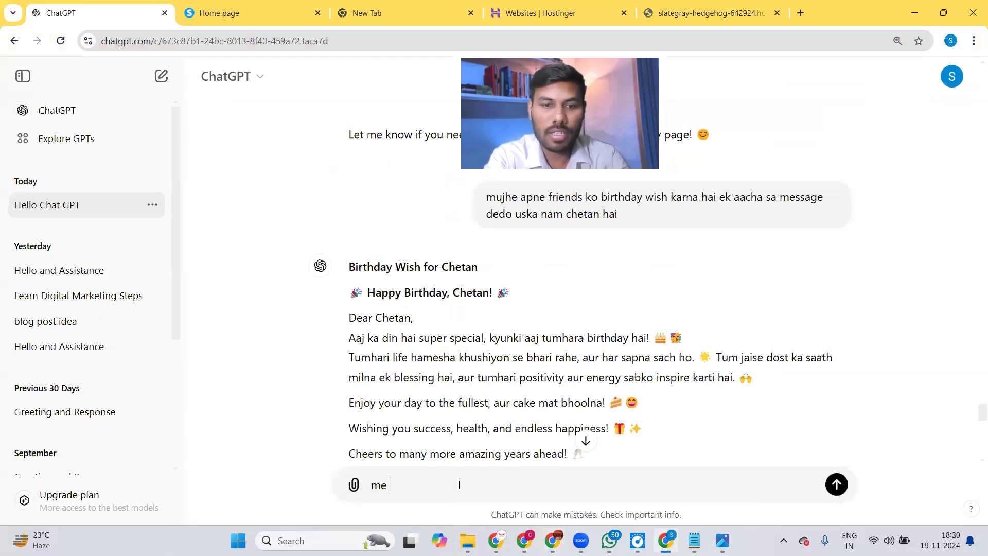
{"action": "type", "text": "kon hunn"}
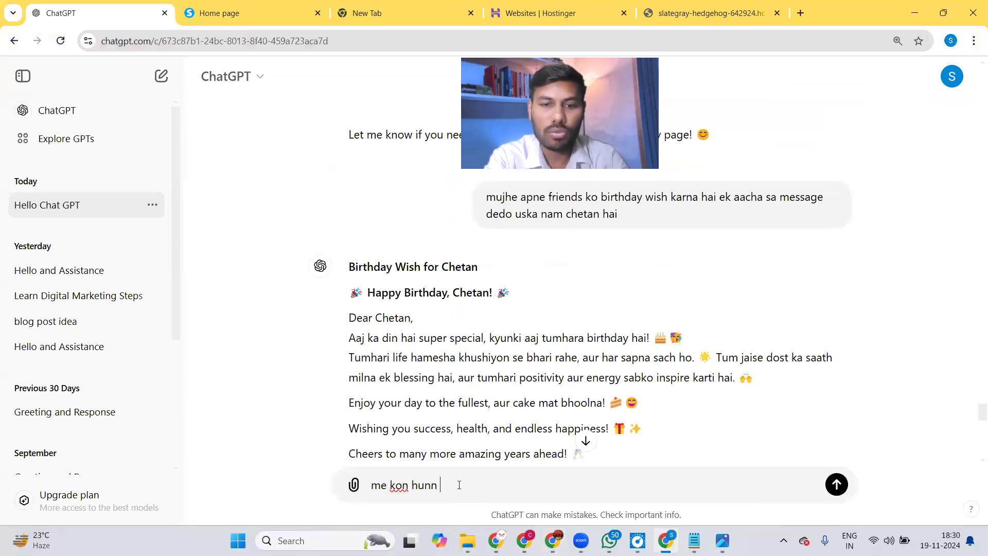
{"action": "key", "text": "Return"}
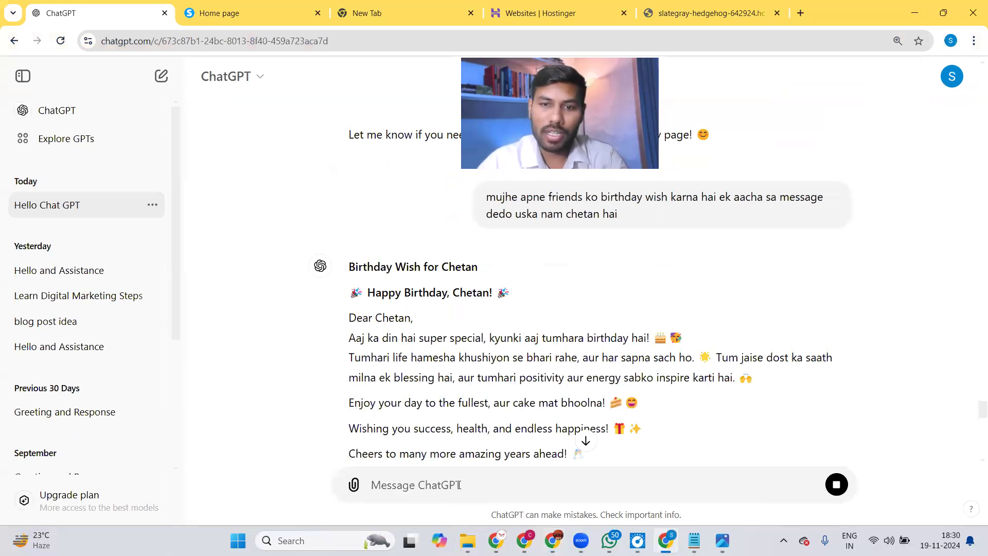
{"action": "scroll", "coordinate": [974, 452], "scroll_direction": "down", "scroll_amount": 10}
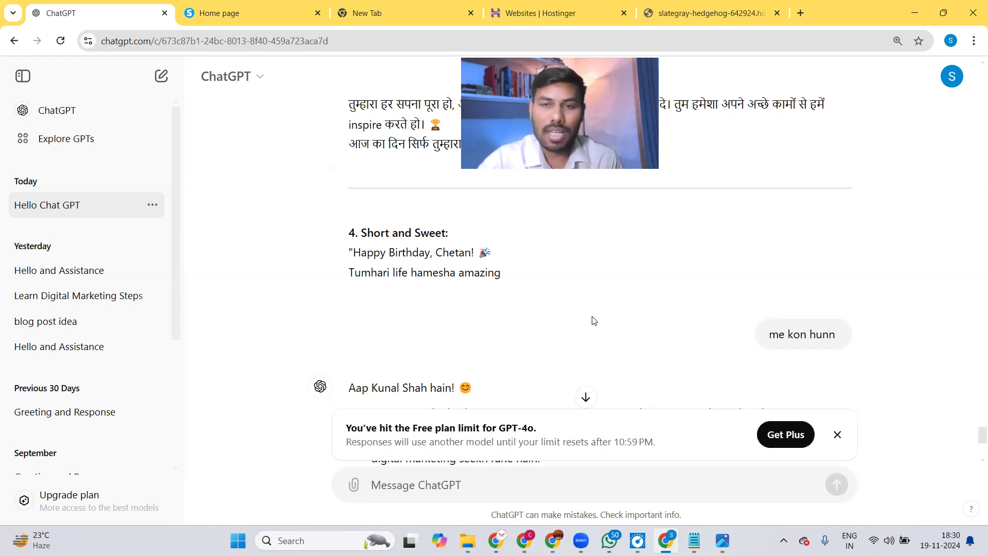
Close the free-plan limit banner and launch Microsoft Copilot from the taskbar.
{"action": "left_click", "coordinate": [838, 434]}
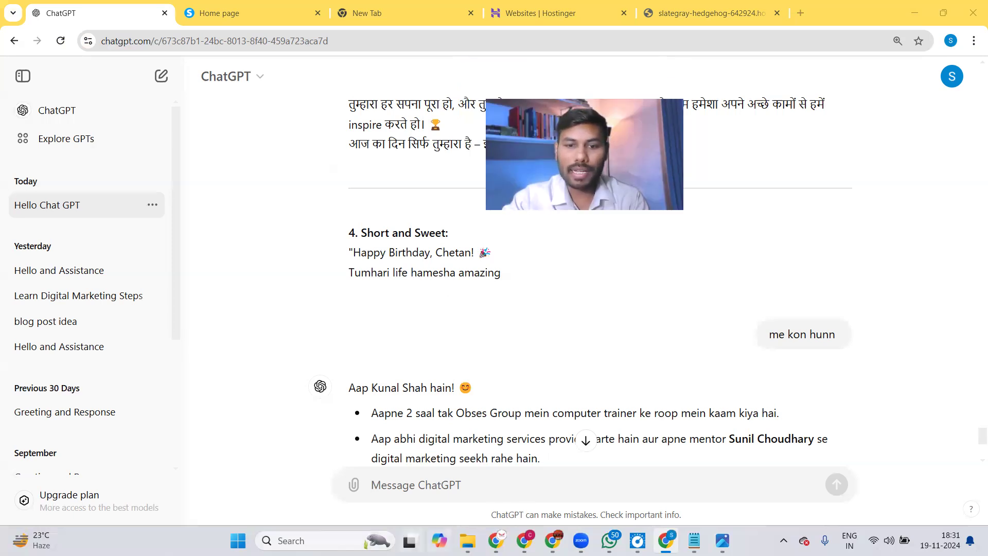
{"action": "left_click", "coordinate": [439, 541]}
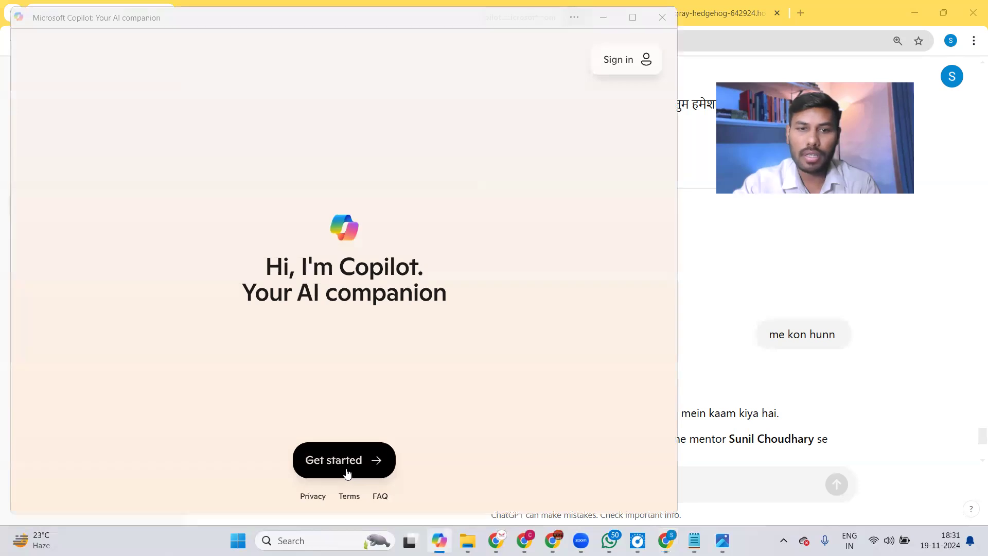
Go through Copilot's welcome and voice pages to the Microsoft sign-in, then minimize it.
{"action": "left_click", "coordinate": [346, 471]}
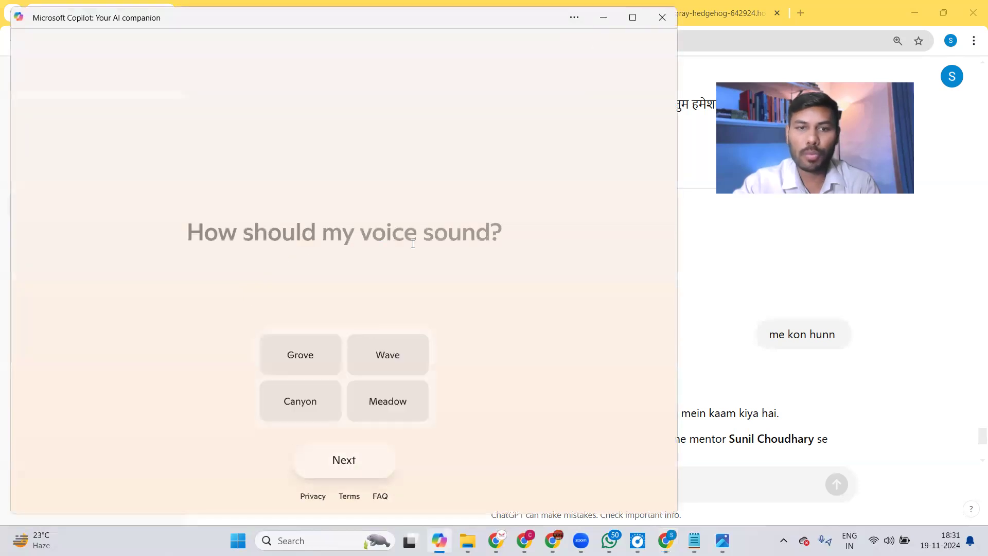
{"action": "left_click", "coordinate": [341, 462]}
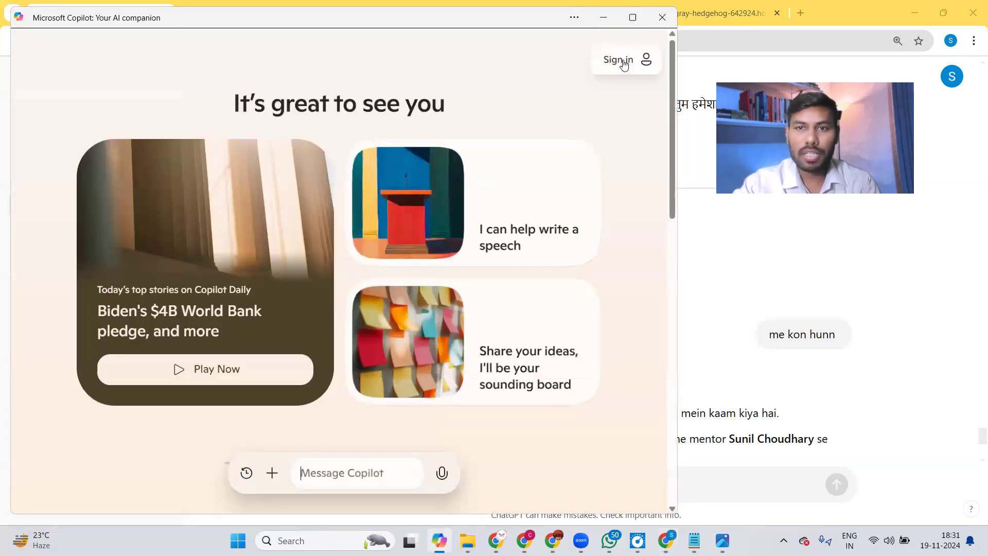
{"action": "left_click", "coordinate": [623, 61]}
{"action": "left_click", "coordinate": [566, 184]}
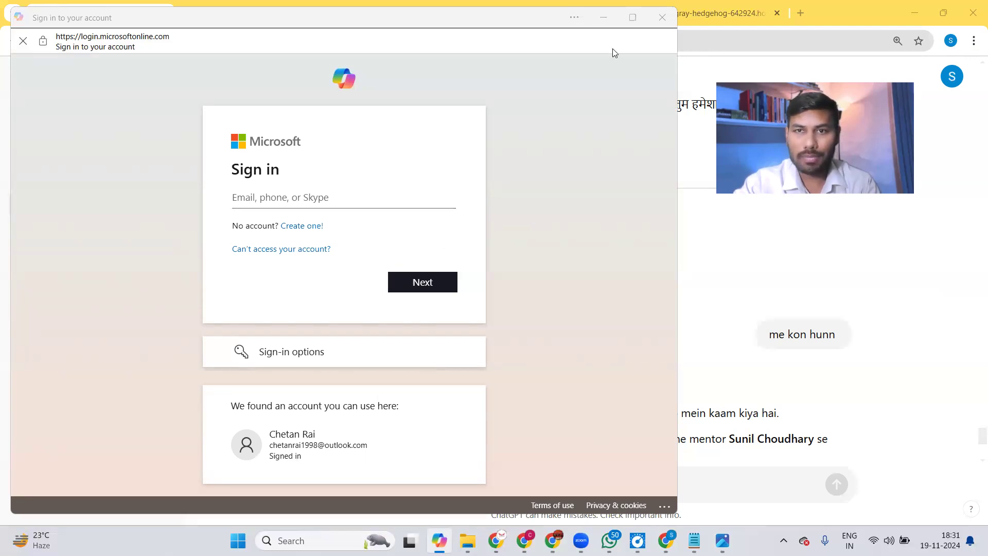
{"action": "left_click", "coordinate": [603, 20]}
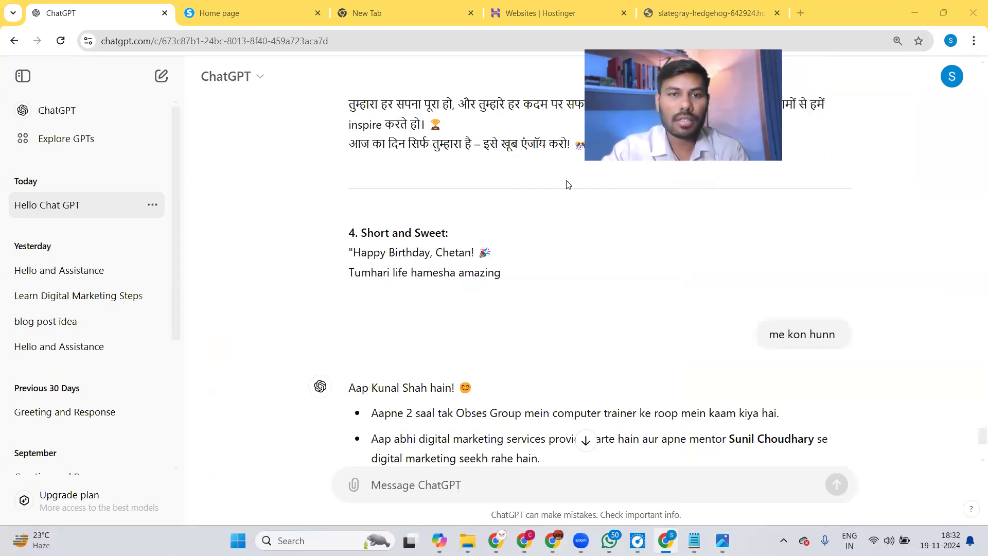
Minimize the two ChatGPT windows and schedule folder, then open Downloads via This PC.
{"action": "left_click", "coordinate": [916, 11]}
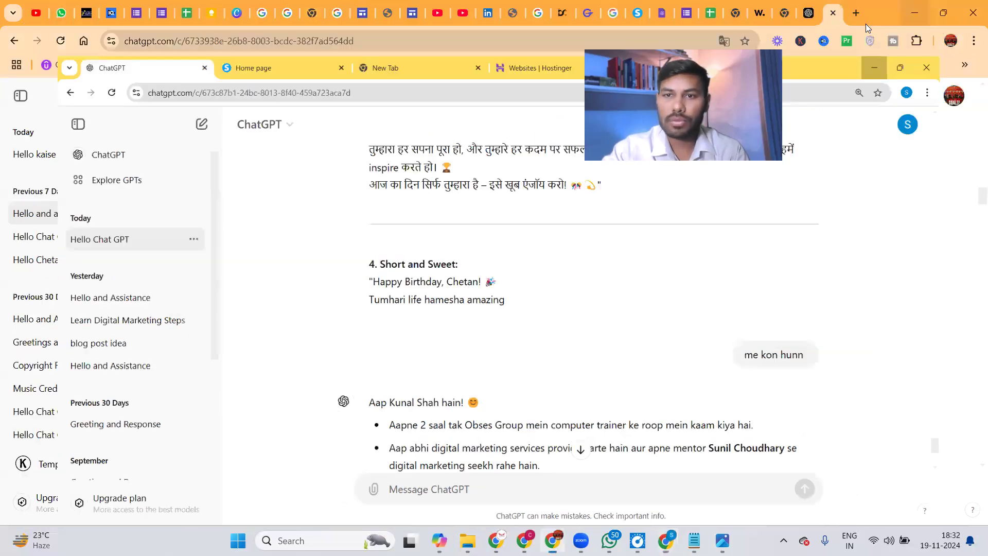
{"action": "left_click", "coordinate": [910, 6]}
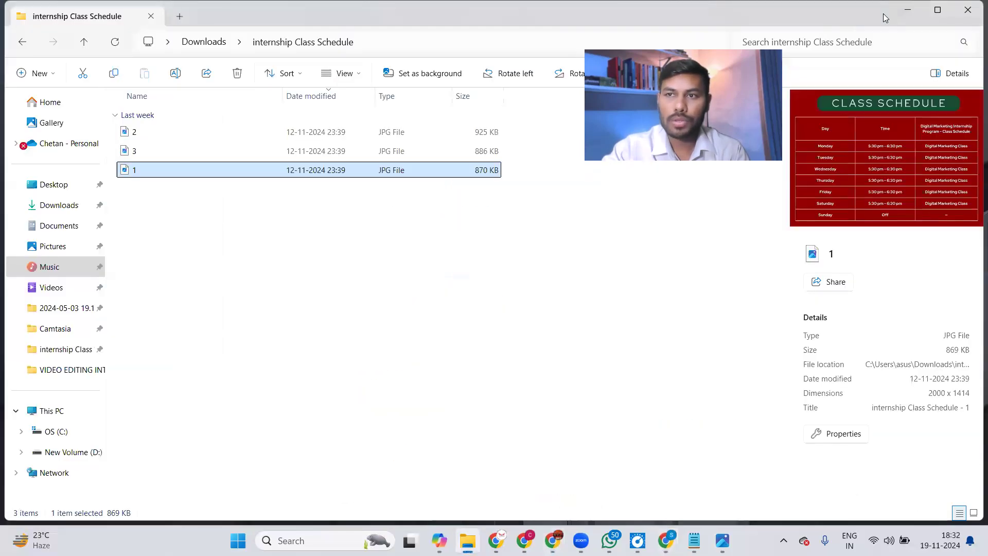
{"action": "left_click", "coordinate": [902, 8]}
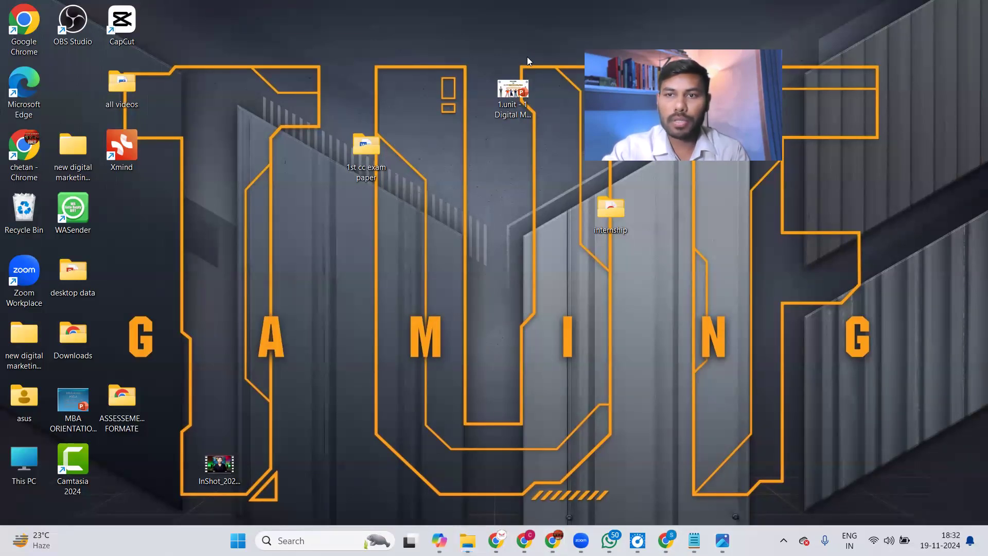
{"action": "double_click", "coordinate": [25, 454]}
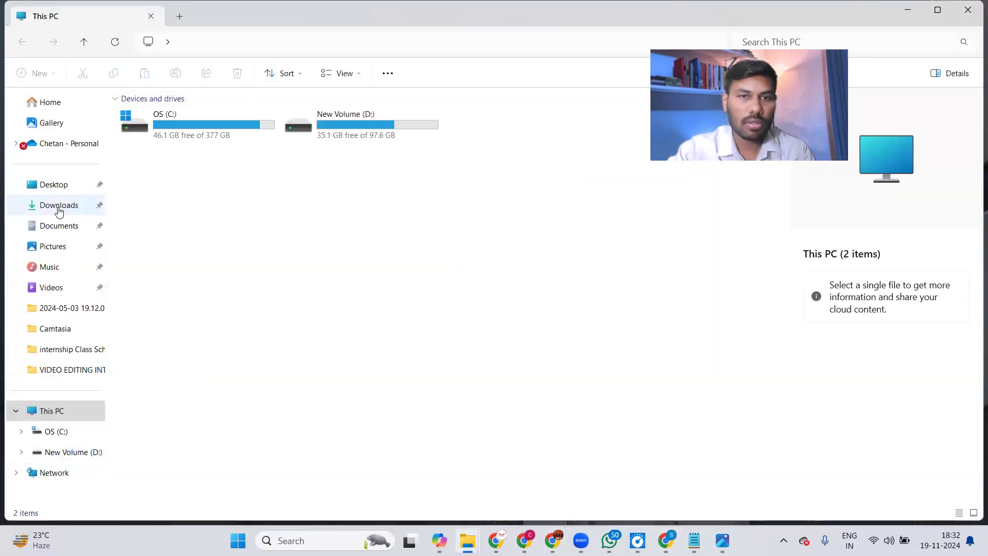
{"action": "left_click", "coordinate": [59, 205]}
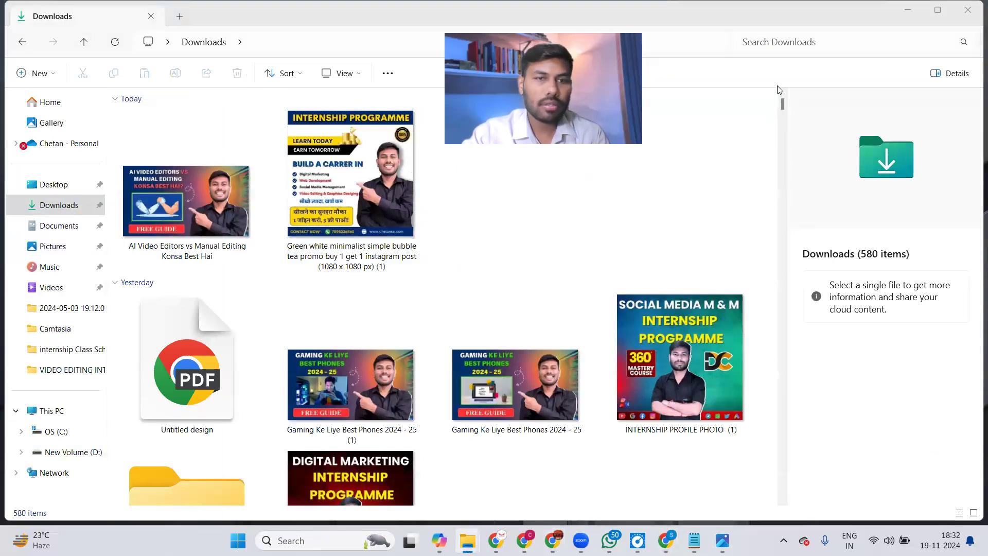
{"action": "left_click", "coordinate": [909, 13]}
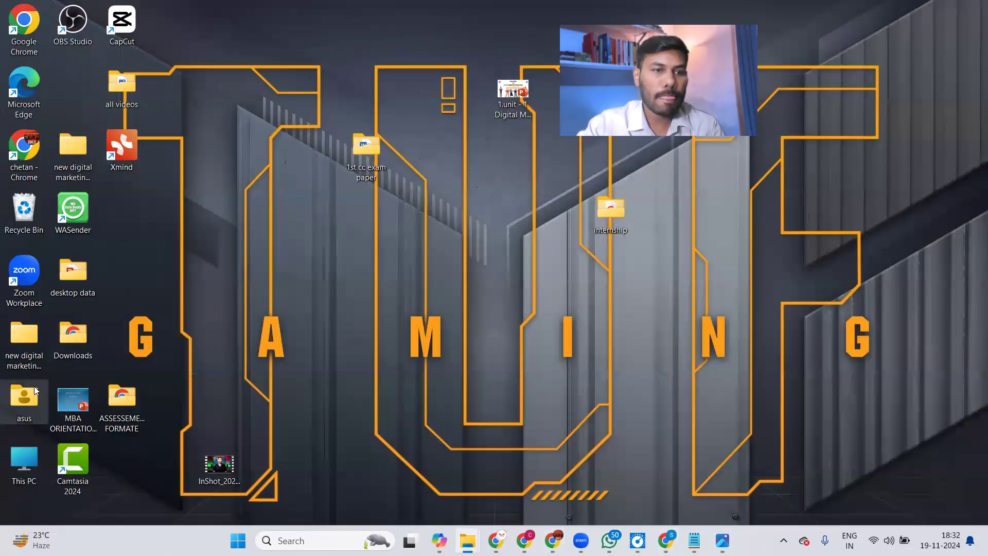
Peek into the desktop data folder, then reopen Downloads and scroll through its 580 files.
{"action": "double_click", "coordinate": [79, 286]}
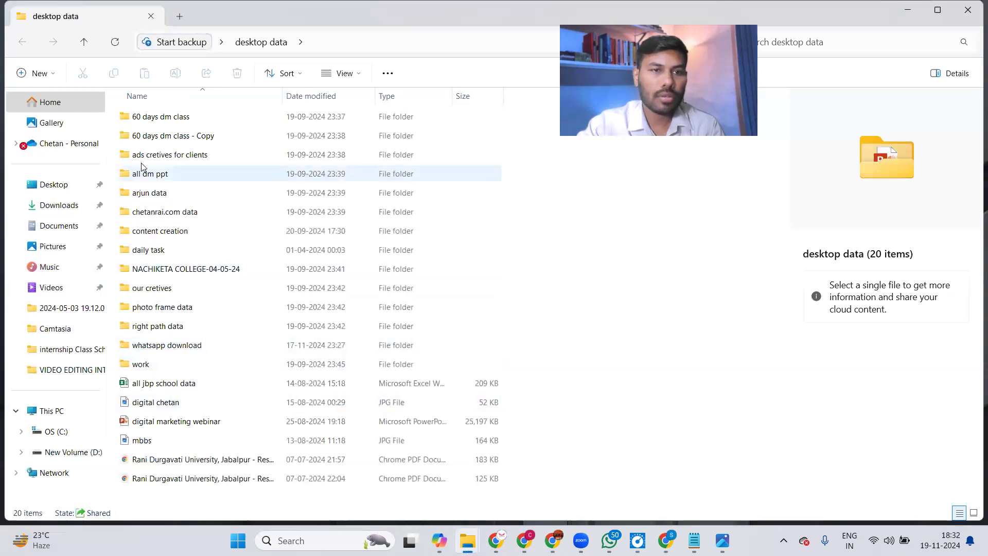
{"action": "left_click", "coordinate": [915, 11]}
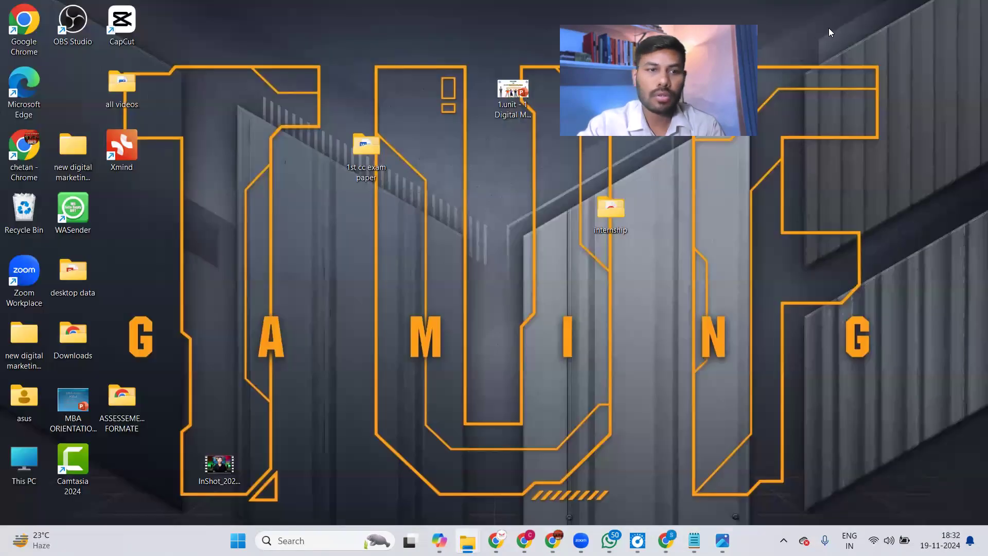
{"action": "double_click", "coordinate": [24, 465]}
{"action": "left_click", "coordinate": [59, 208]}
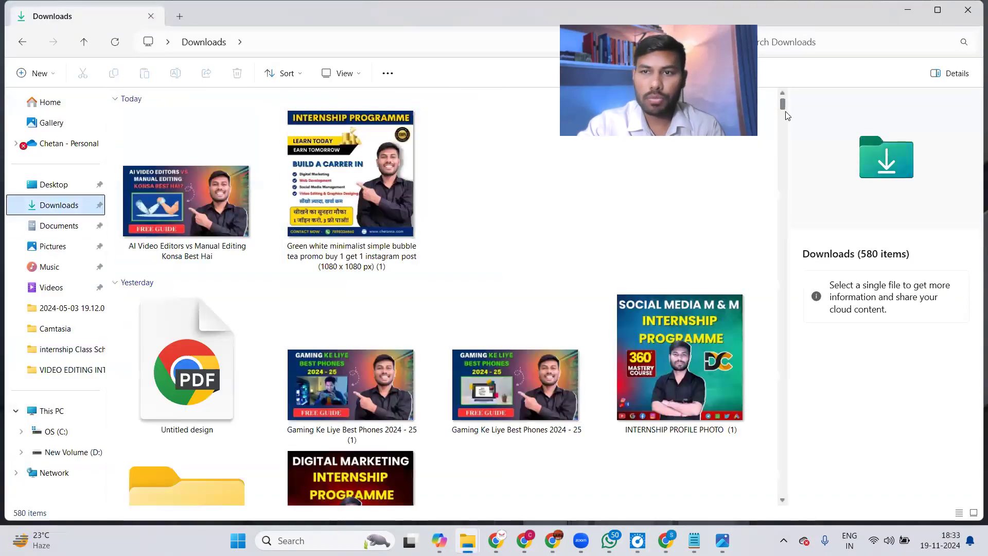
{"action": "left_click_drag", "start_coordinate": [783, 124], "coordinate": [785, 179]}
{"action": "left_click_drag", "start_coordinate": [784, 224], "coordinate": [782, 325]}
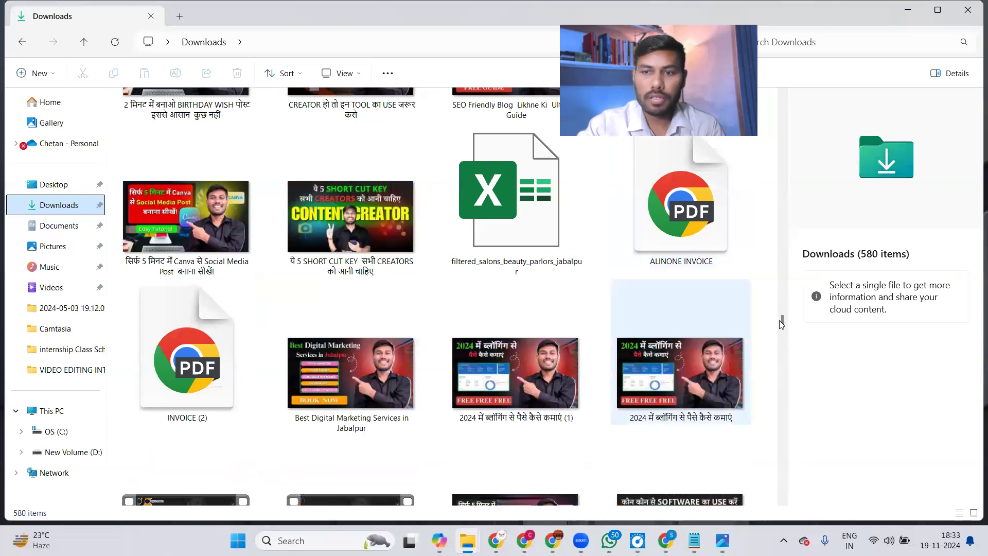
{"action": "left_click_drag", "start_coordinate": [782, 322], "coordinate": [769, 397]}
View Designer.png in Photos, then minimize it and scroll further down Downloads.
{"action": "double_click", "coordinate": [126, 301]}
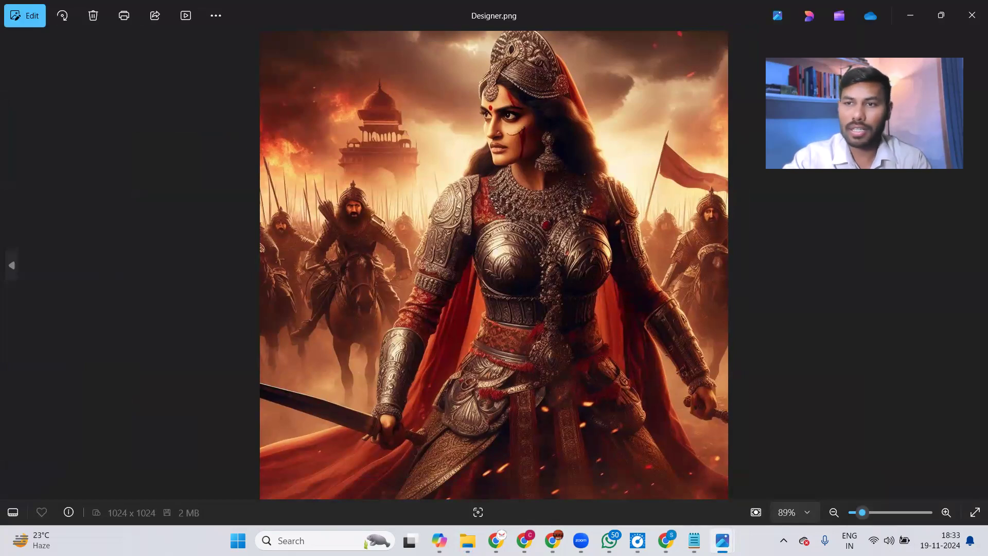
{"action": "left_click", "coordinate": [910, 18]}
{"action": "left_click_drag", "start_coordinate": [783, 402], "coordinate": [777, 503]}
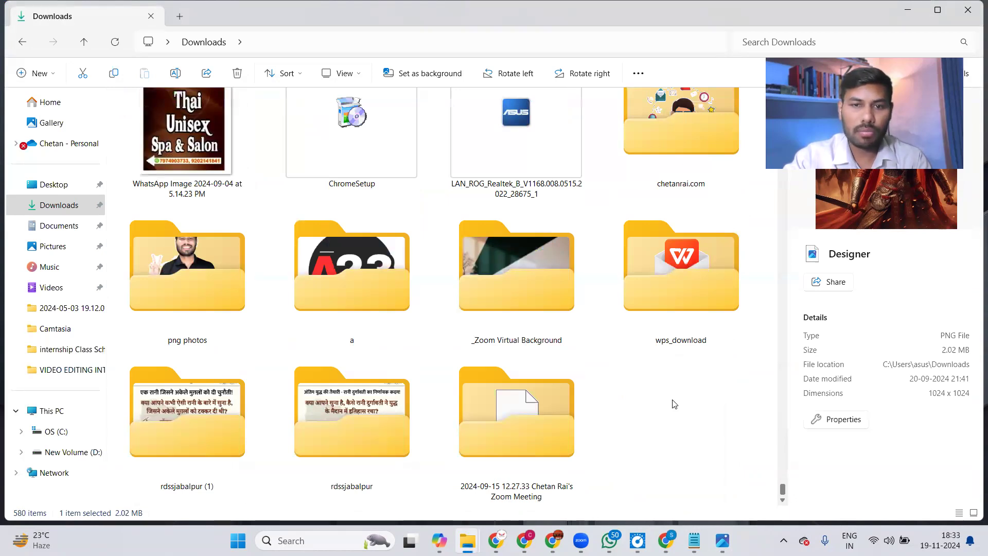
{"action": "double_click", "coordinate": [524, 277]}
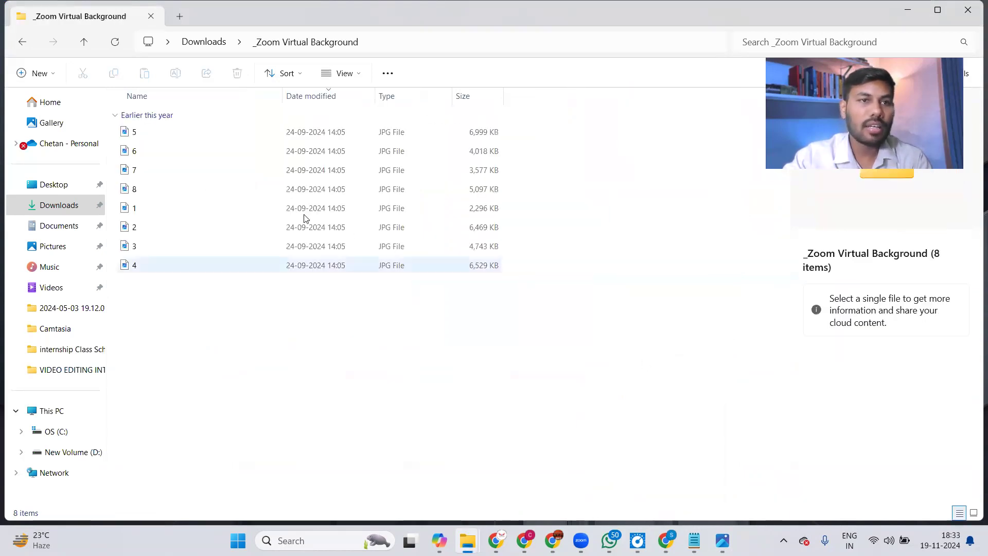
{"action": "left_click", "coordinate": [78, 40]}
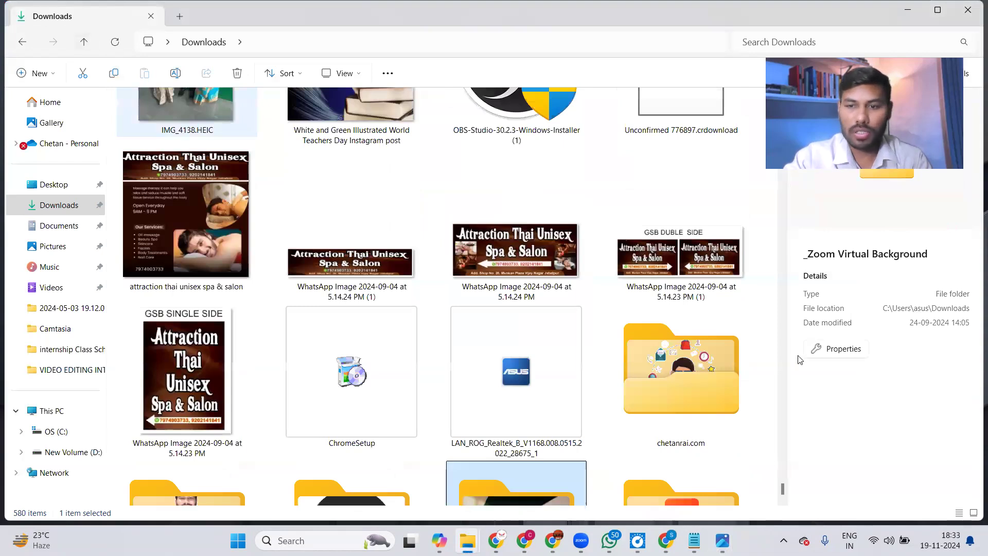
{"action": "left_click_drag", "start_coordinate": [781, 489], "coordinate": [778, 416]}
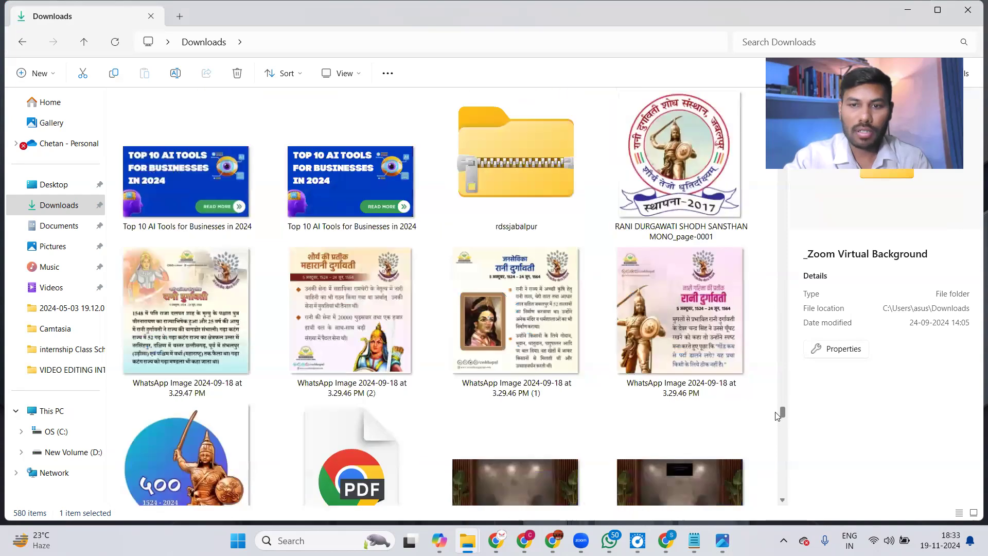
{"action": "scroll", "coordinate": [669, 221], "scroll_direction": "up", "scroll_amount": 2}
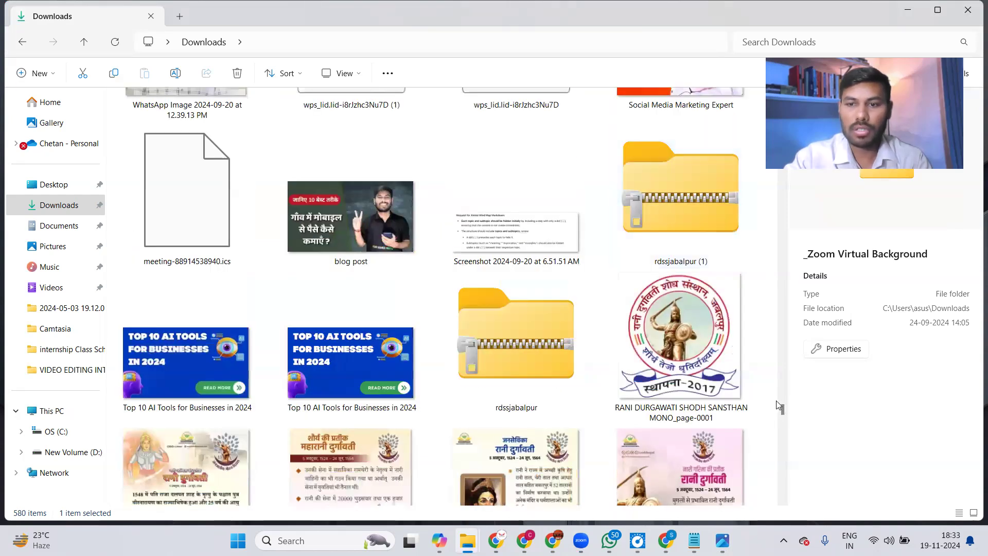
{"action": "left_click_drag", "start_coordinate": [782, 403], "coordinate": [786, 355]}
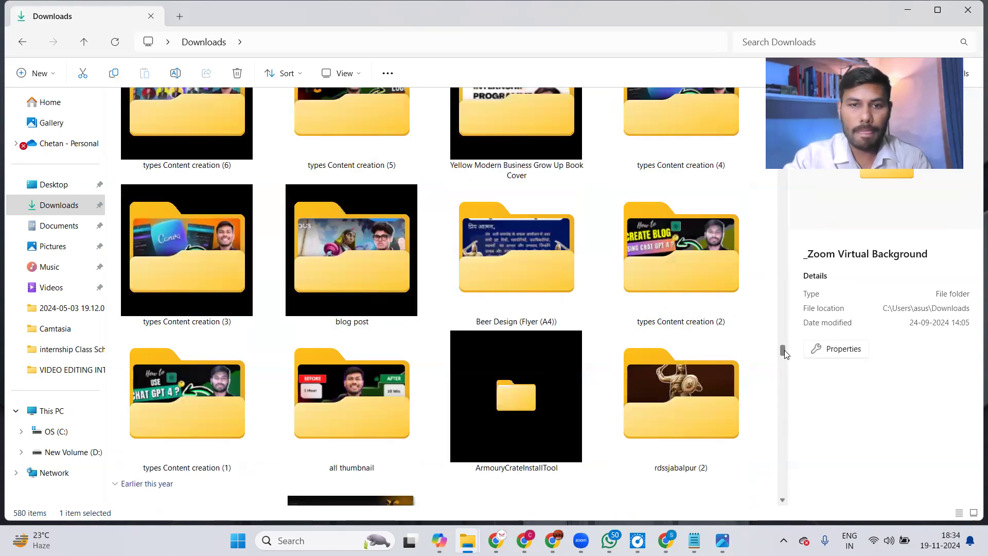
{"action": "left_click_drag", "start_coordinate": [785, 353], "coordinate": [785, 347]}
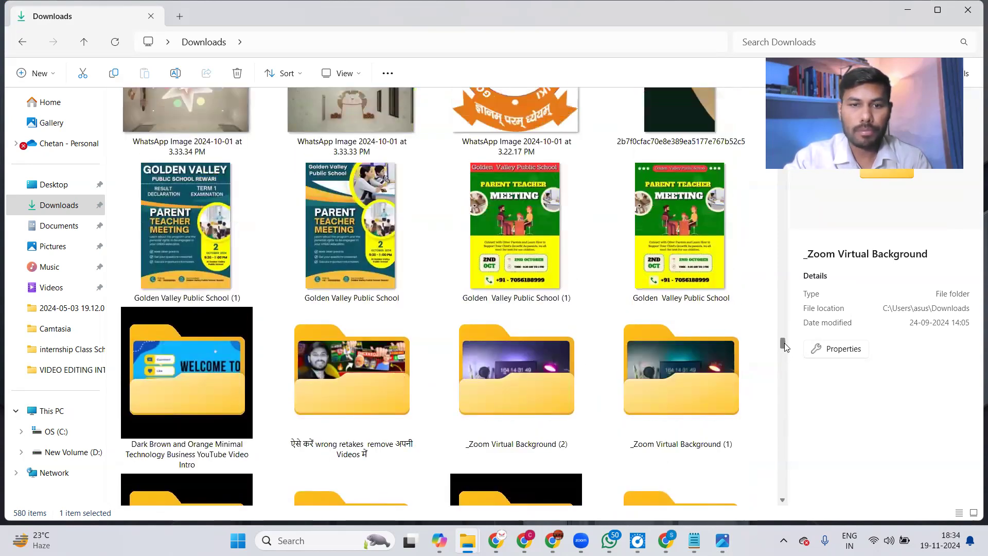
{"action": "left_click_drag", "start_coordinate": [785, 344], "coordinate": [793, 181]}
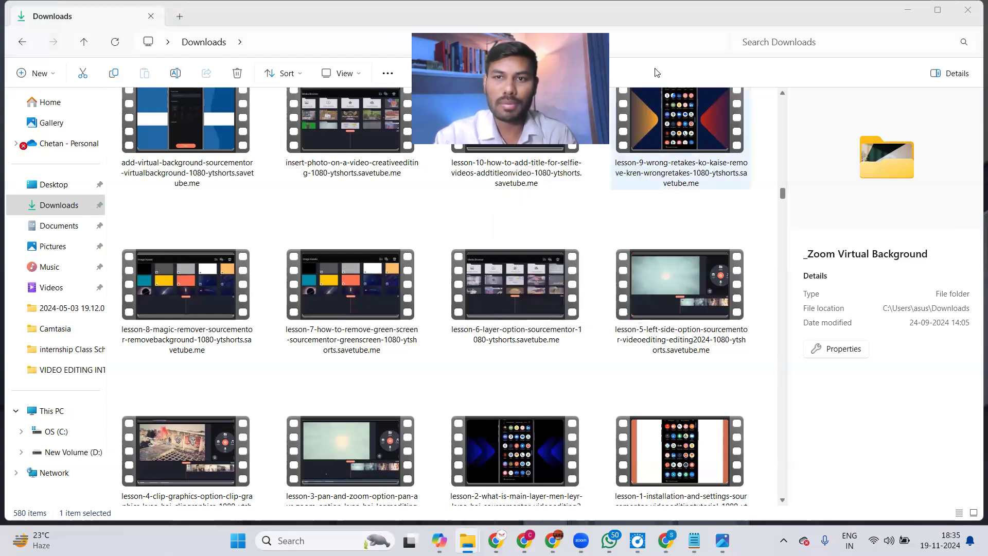
{"action": "left_click", "coordinate": [661, 40]}
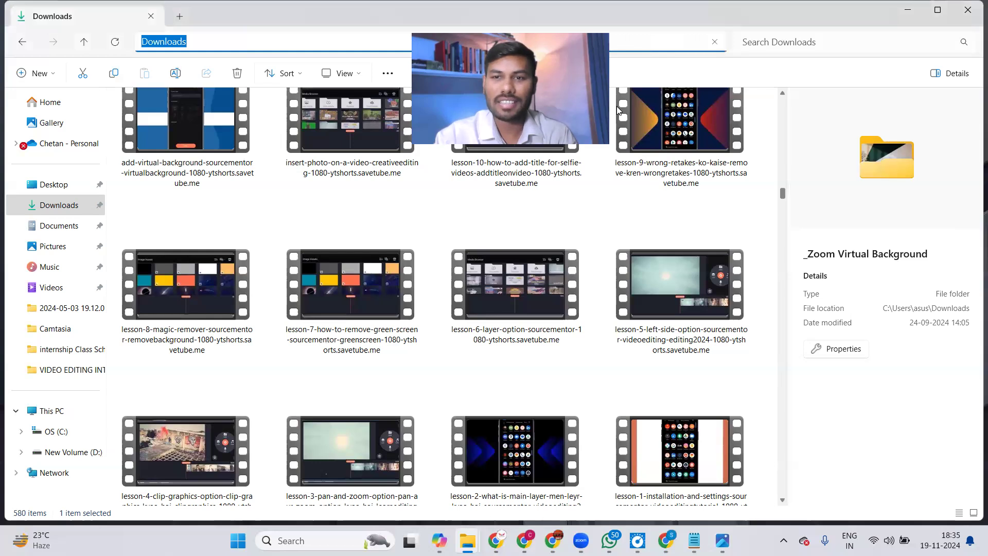